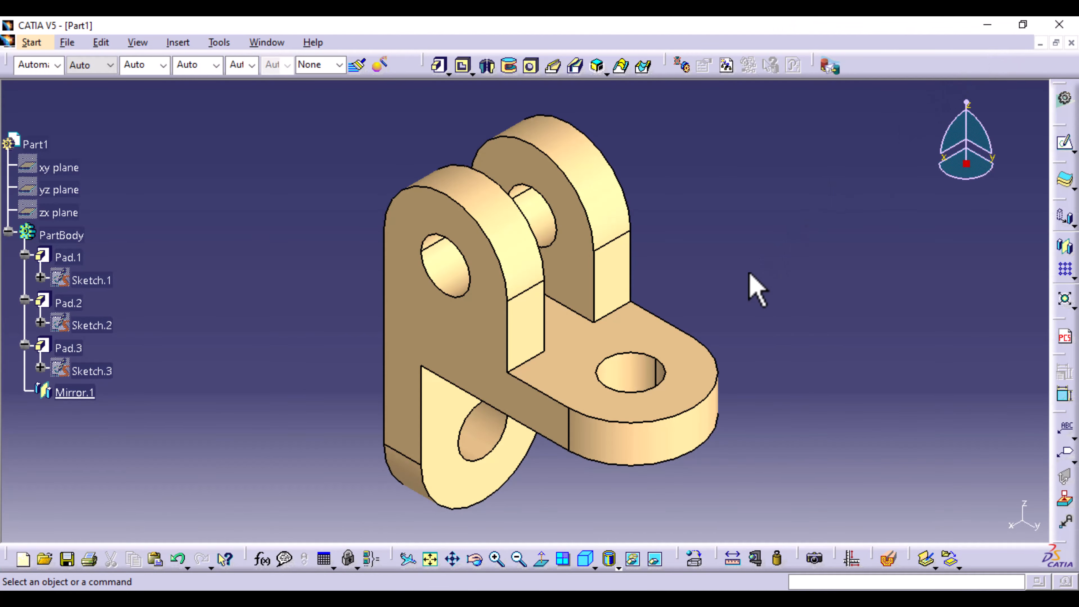
# - Close the finished bracket part without saving its changes
pyautogui.moveTo(767, 306); pyautogui.dragTo(761, 270, button='middle')
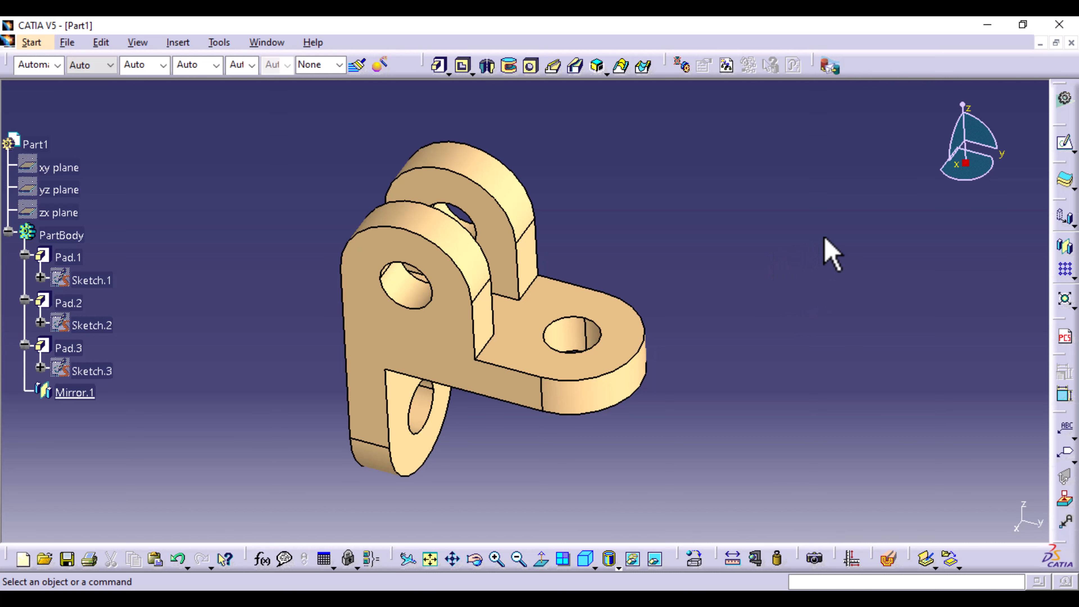
pyautogui.click(1071, 42)
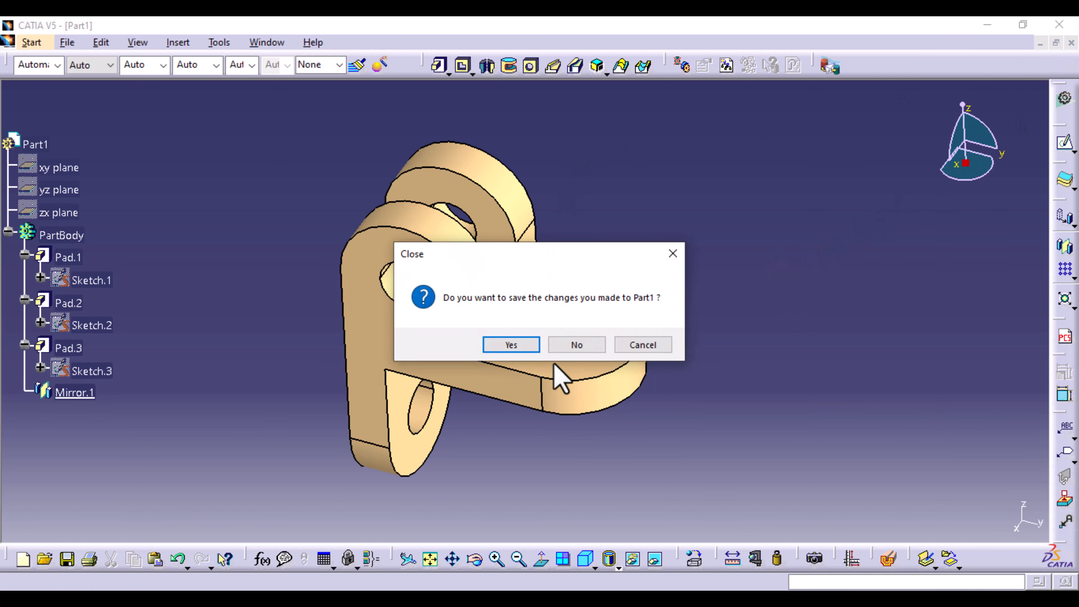
pyautogui.click(574, 346)
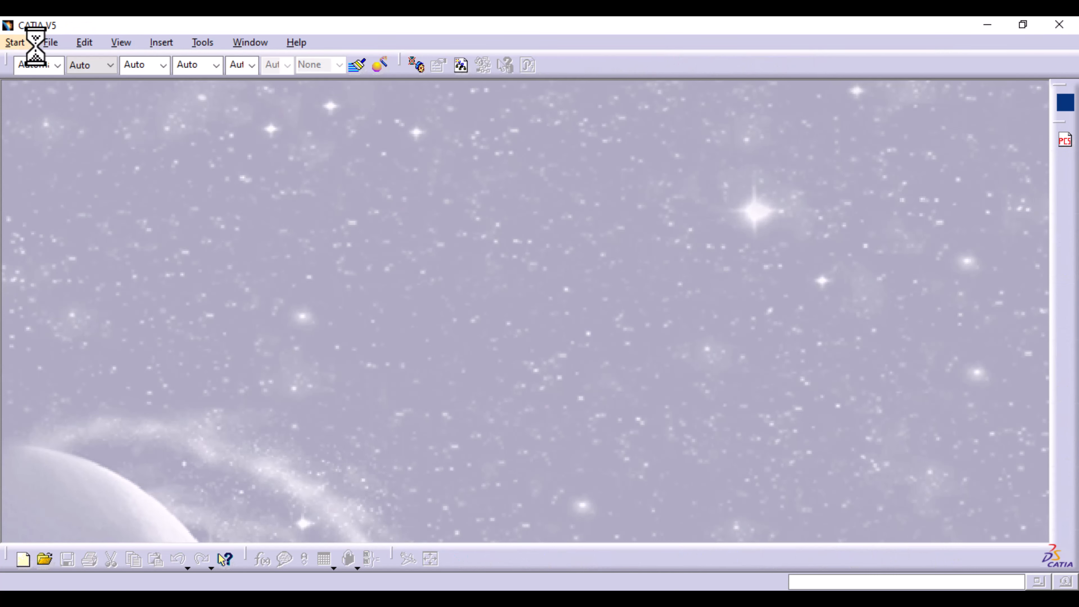
# - Create a new part named Part1 in the Part Design workbench without hybrid design or a geometrical set
pyautogui.click(25, 43)
pyautogui.moveTo(64, 126)
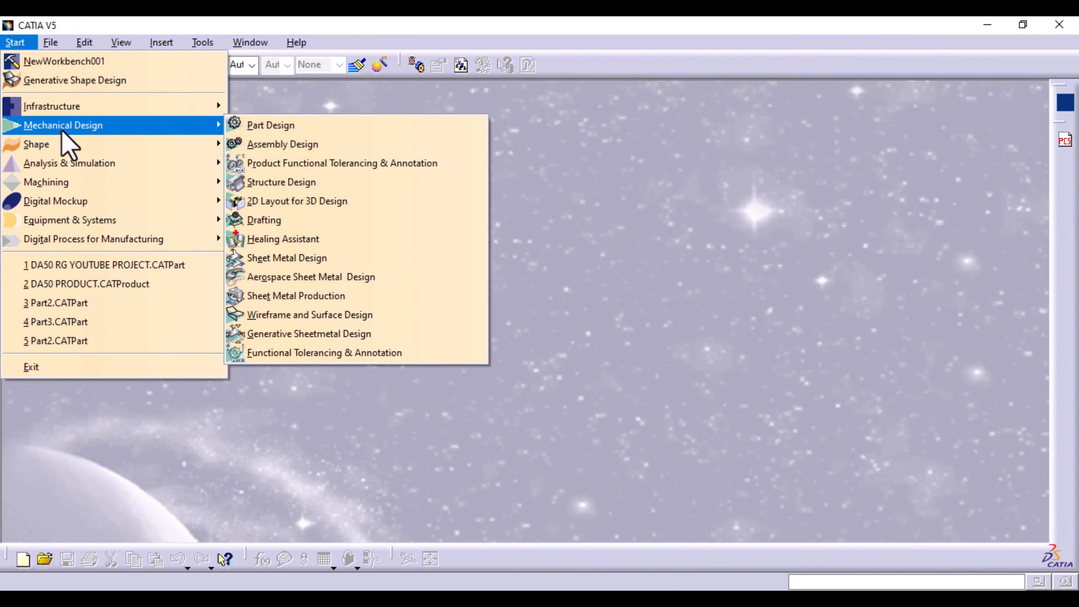
pyautogui.click(241, 124)
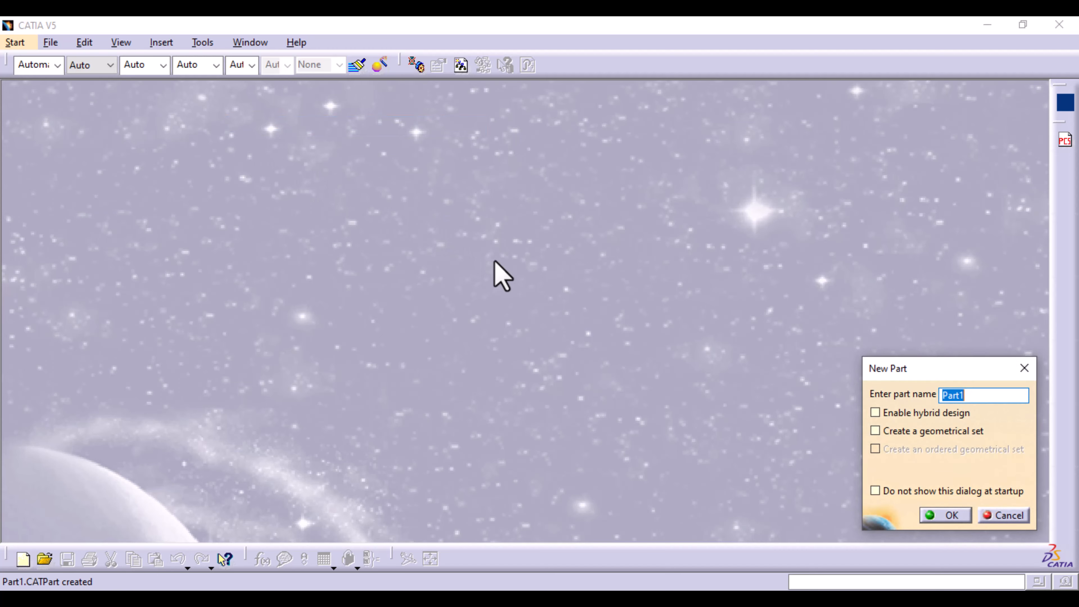
pyautogui.click(951, 515)
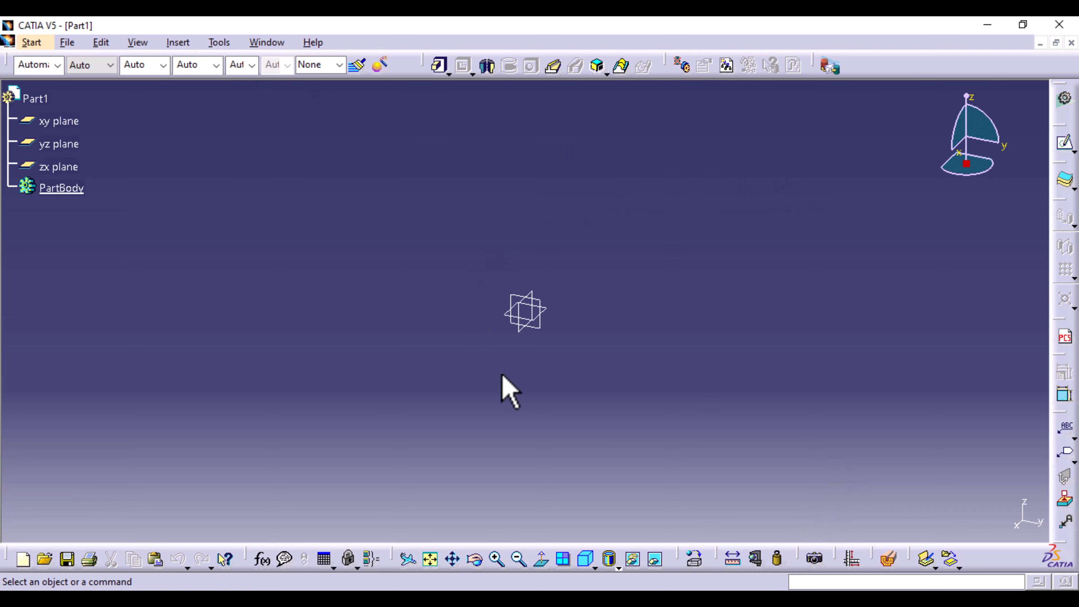
# - Hide all reference planes of the part
pyautogui.click(219, 43)
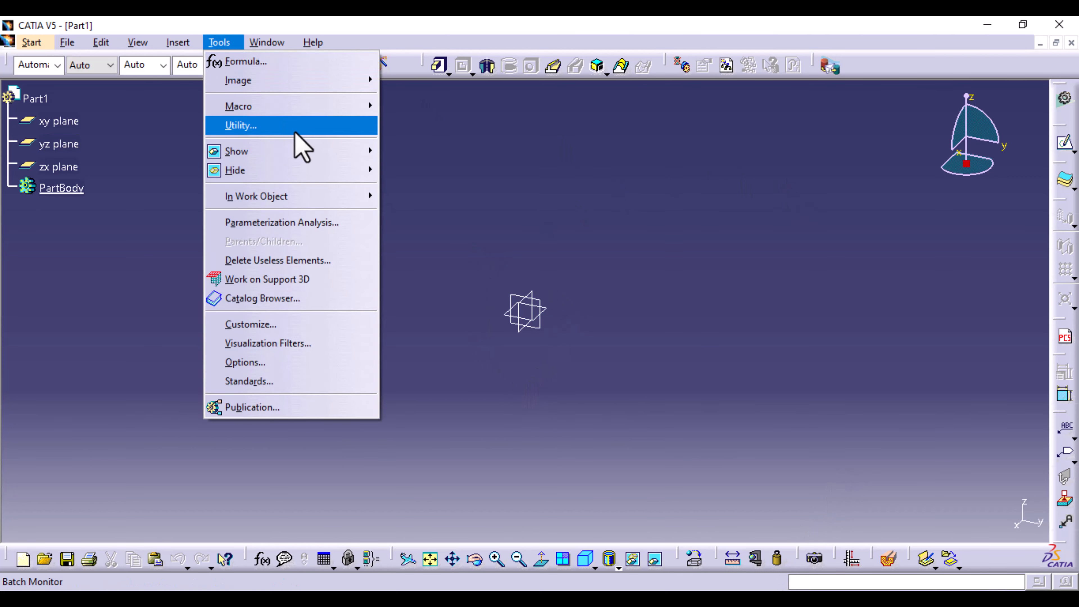
pyautogui.moveTo(328, 178)
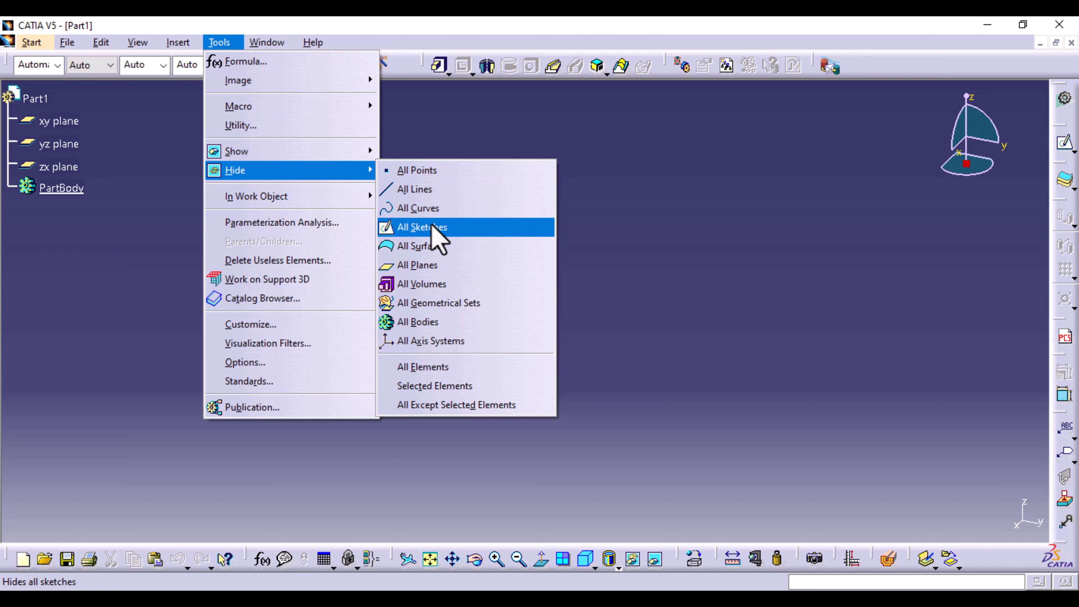
pyautogui.click(429, 264)
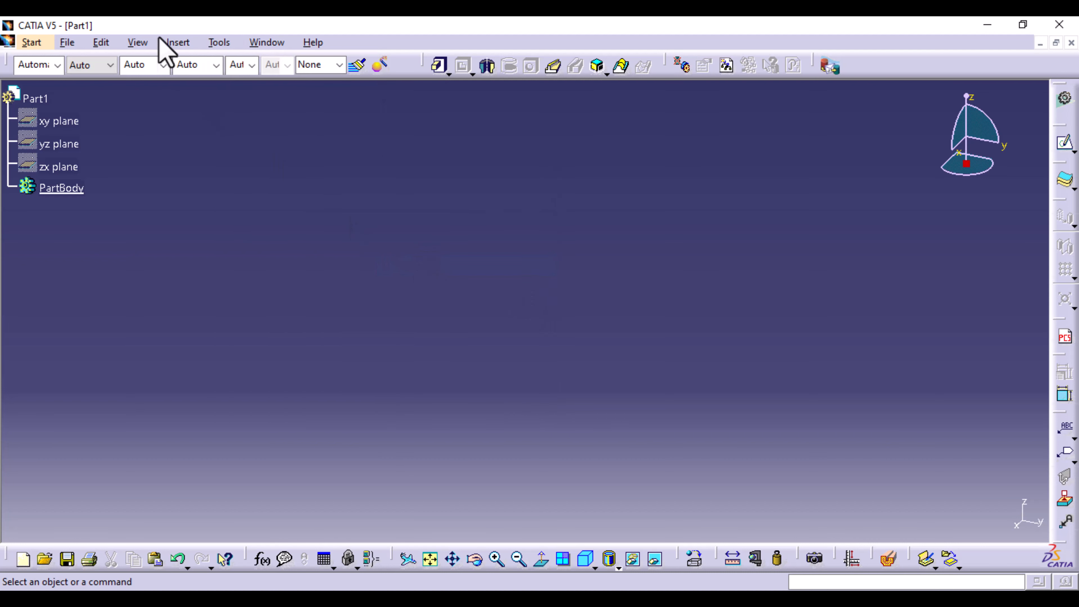
# - Insert a standard axis system with default origin and axes
pyautogui.click(183, 45)
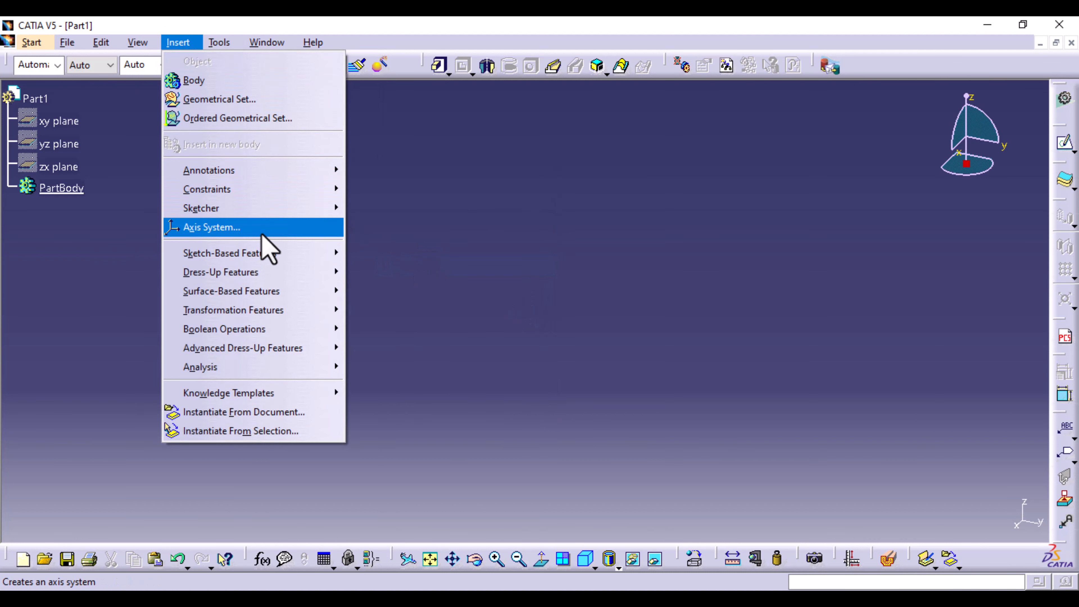
pyautogui.click(288, 231)
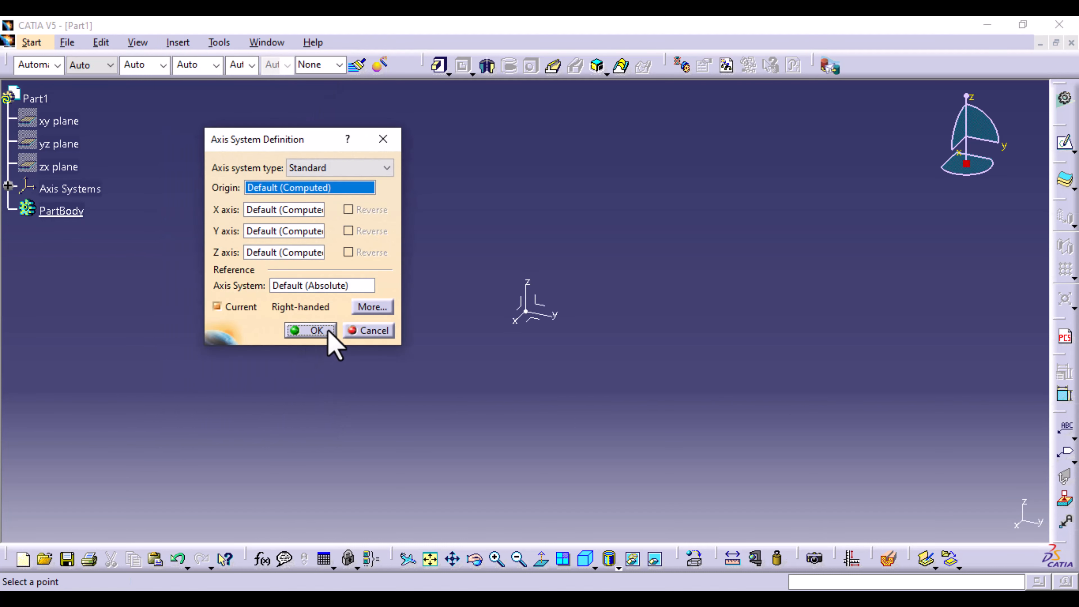
pyautogui.click(328, 331)
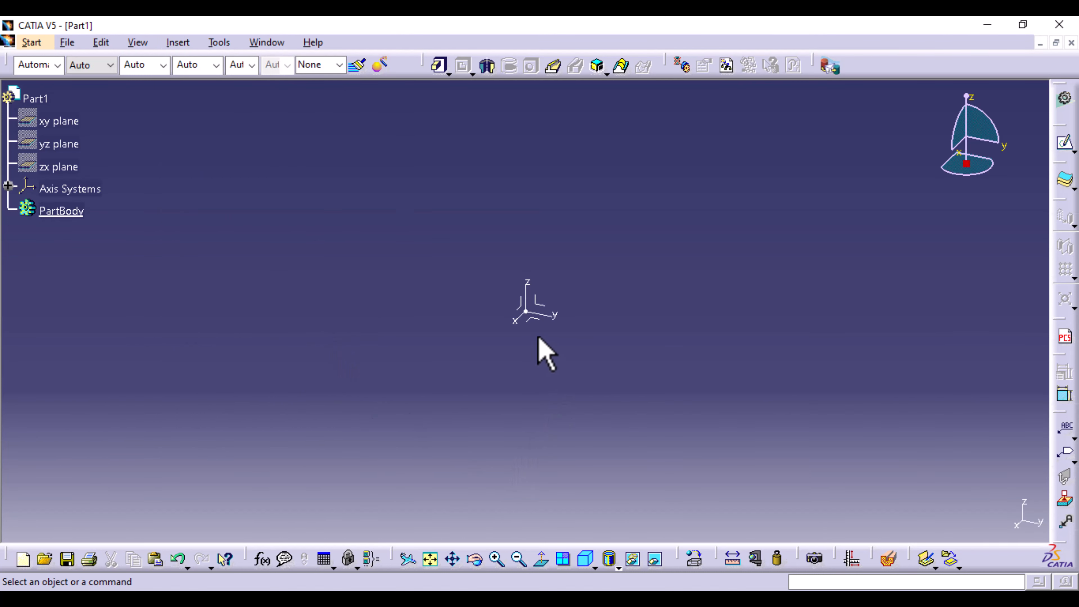
# - On the axis system's xy plane, sketch a closed arch profile about 128 mm wide, with straight sides about 88 mm high and a tangent arc on top
pyautogui.click(536, 317)
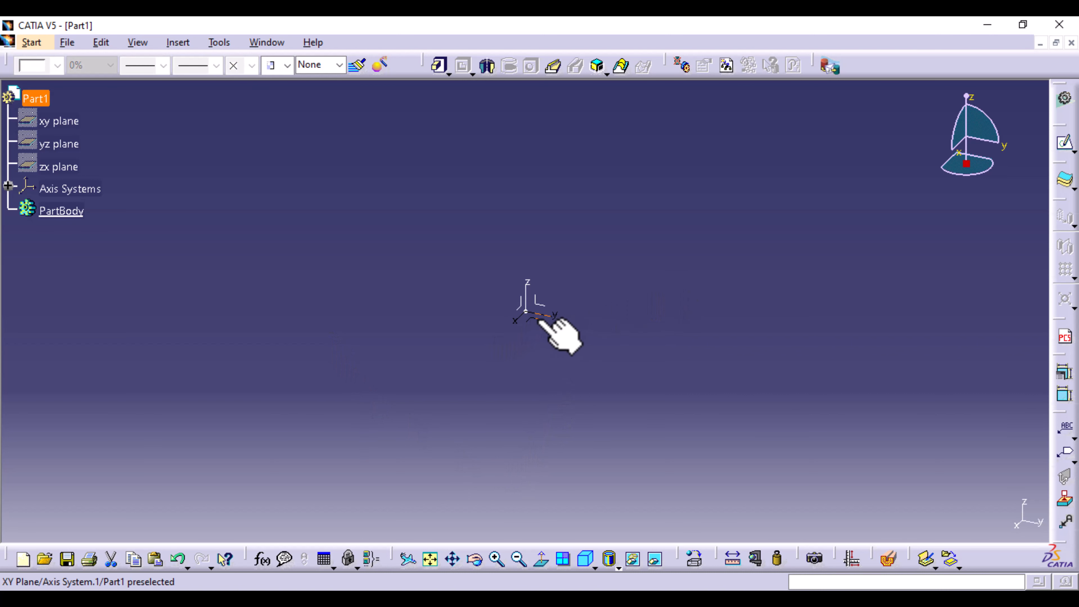
pyautogui.click(1065, 145)
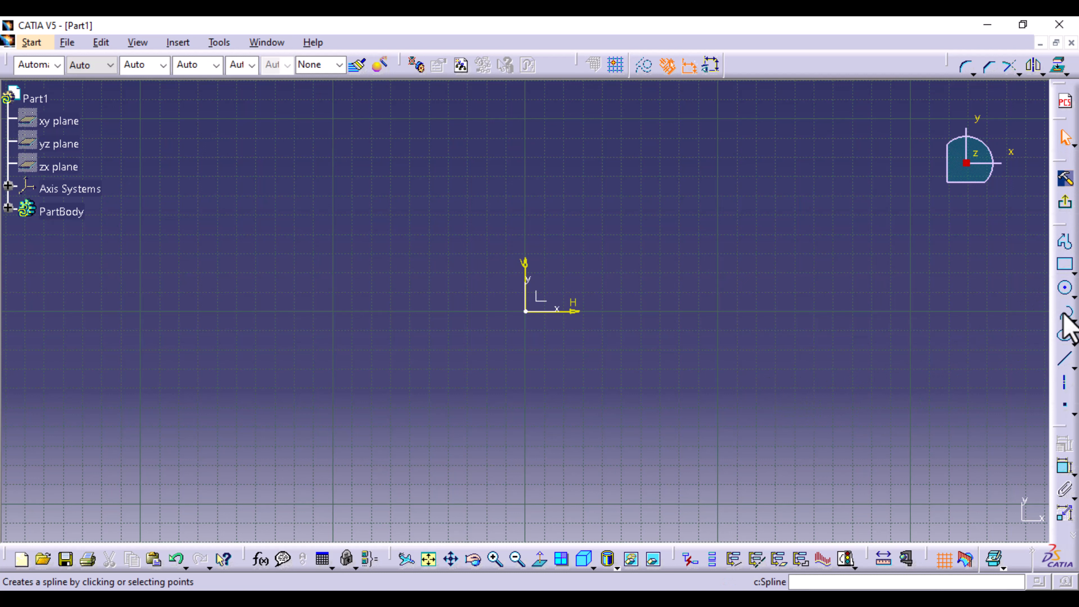
pyautogui.click(1065, 241)
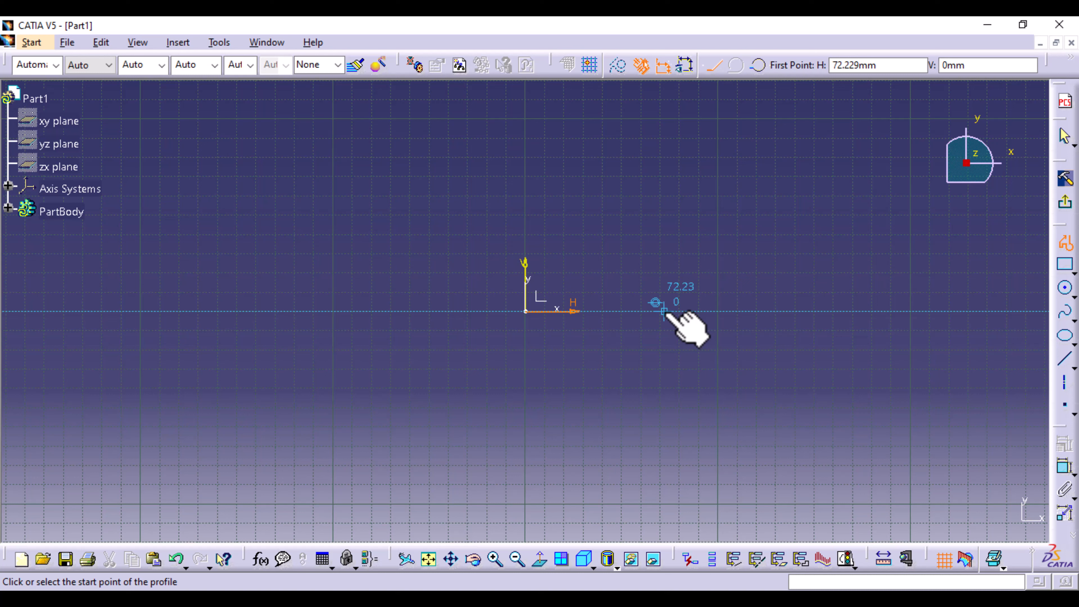
pyautogui.click(664, 311)
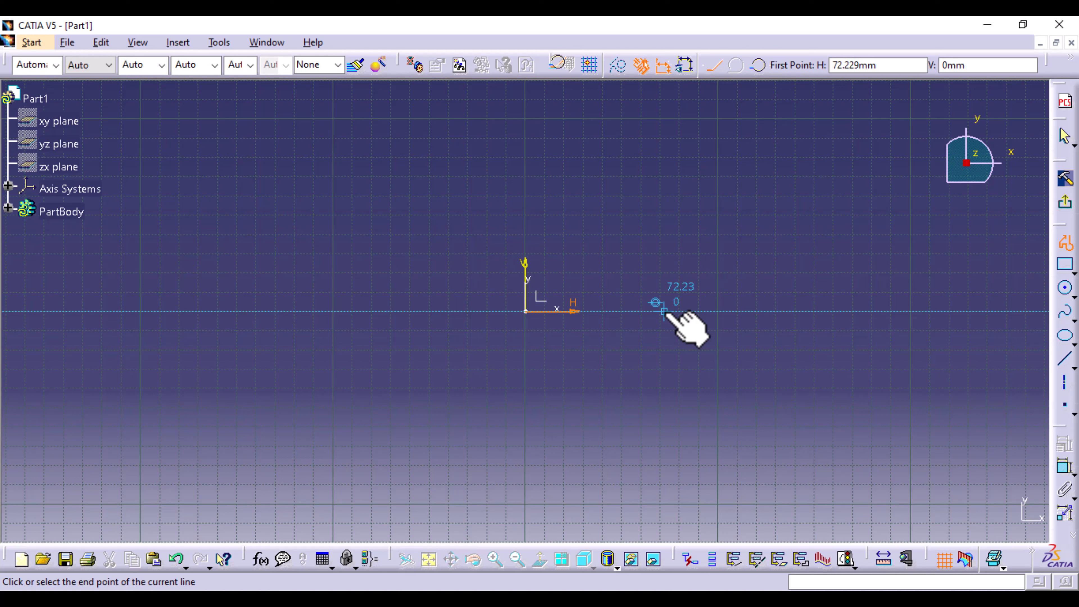
pyautogui.click(418, 311)
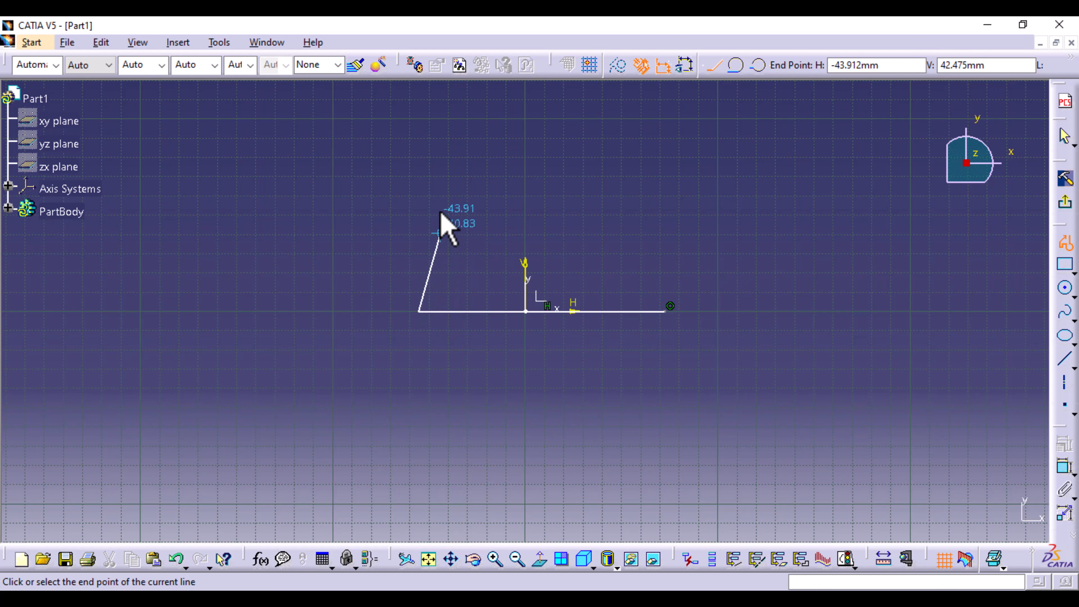
pyautogui.click(419, 143)
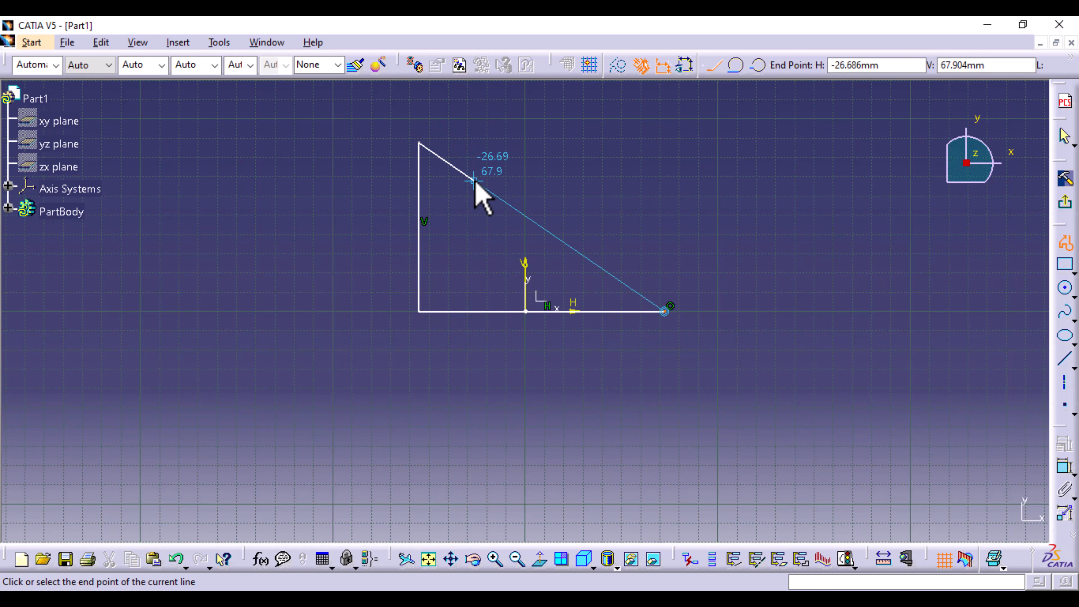
pyautogui.moveTo(471, 188); pyautogui.dragTo(441, 353, button='middle')
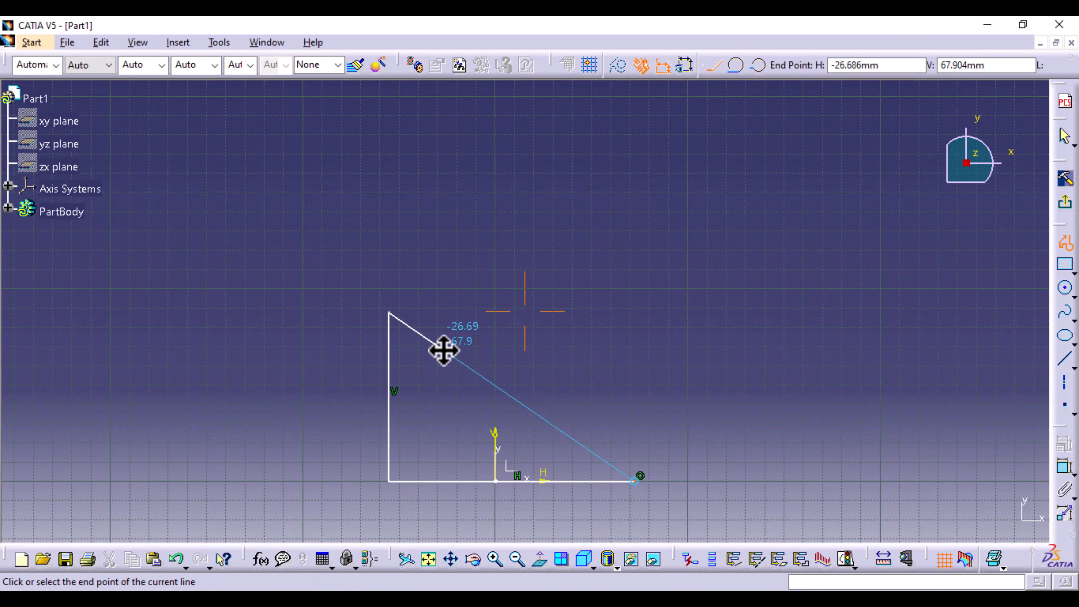
pyautogui.click(737, 66)
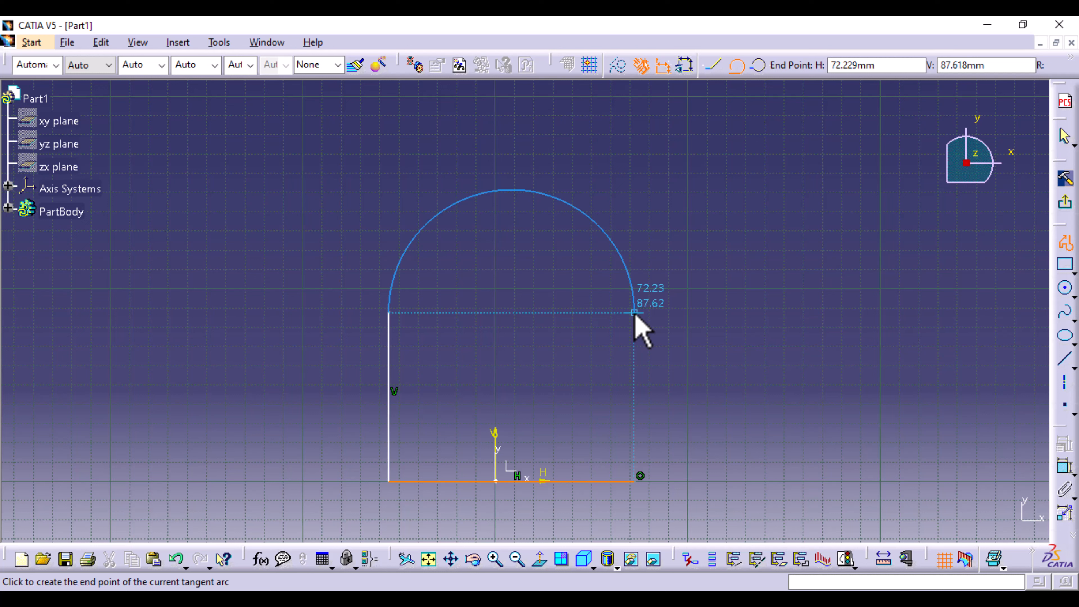
pyautogui.click(634, 314)
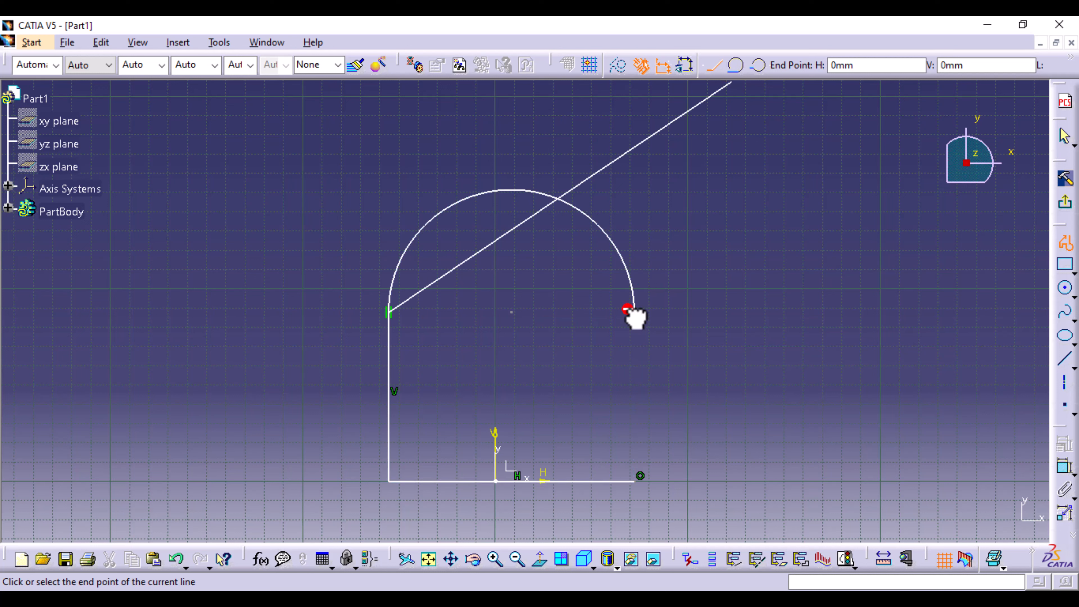
pyautogui.click(635, 481)
pyautogui.doubleClick(636, 480)
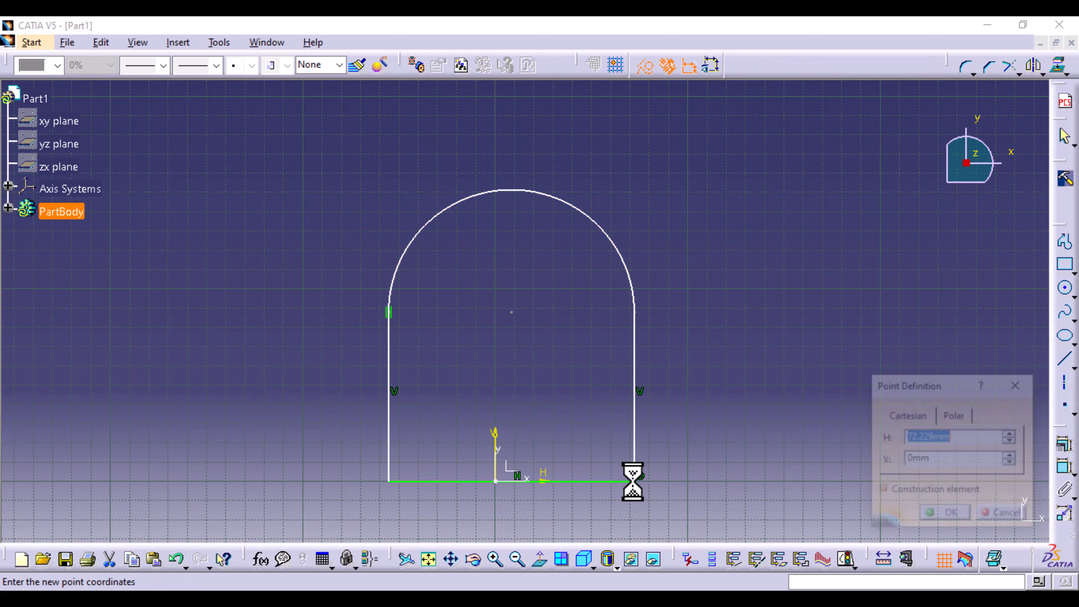
pyautogui.click(1015, 515)
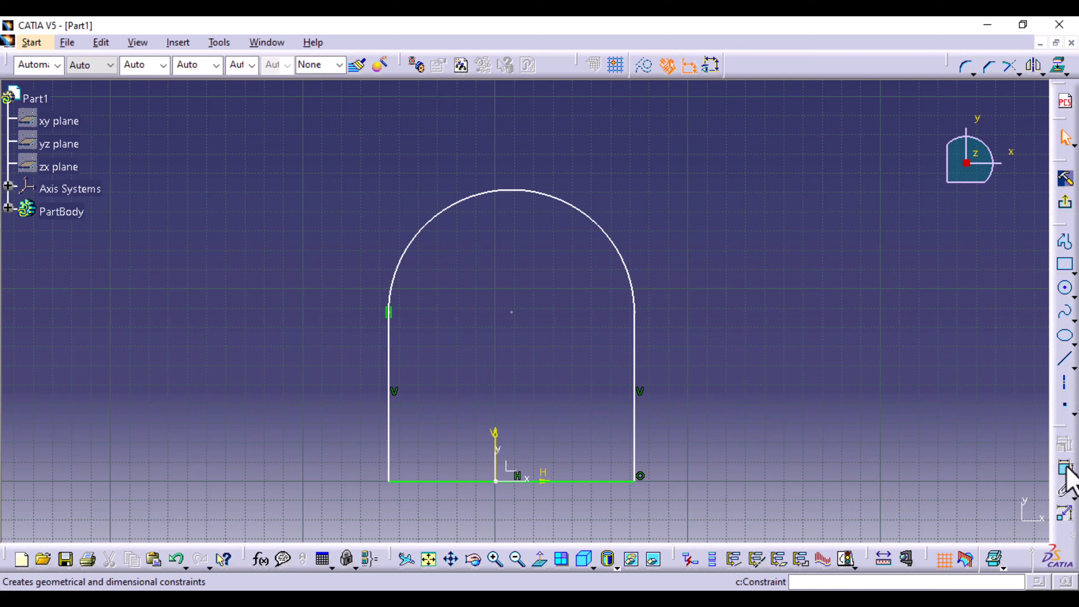
# - Sketch a circle about 26 mm in diameter centred on the arch's arc centre
pyautogui.click(1065, 288)
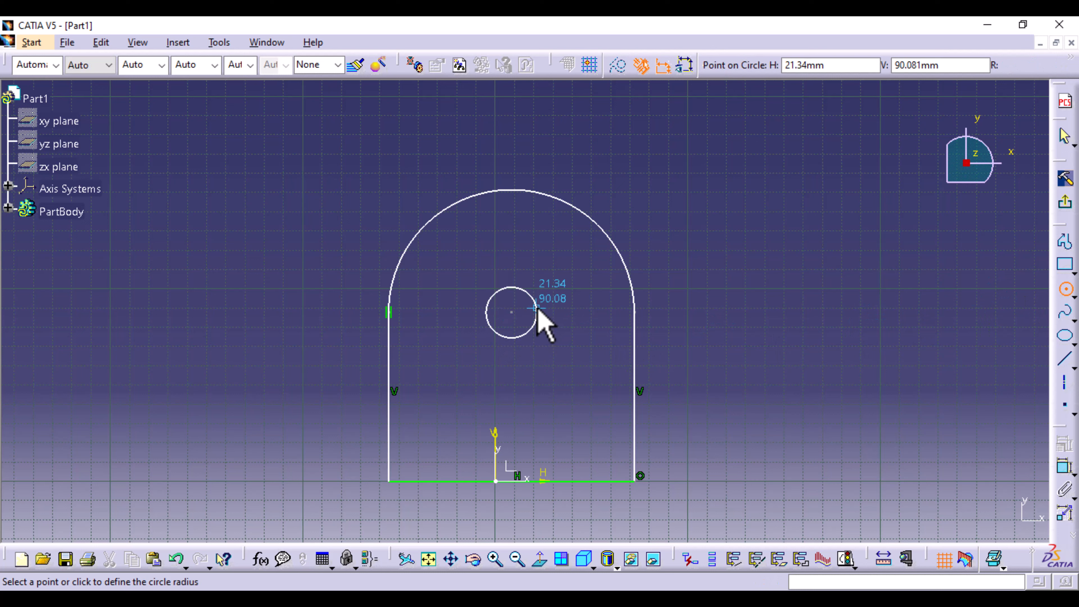
pyautogui.click(536, 309)
pyautogui.click(840, 437)
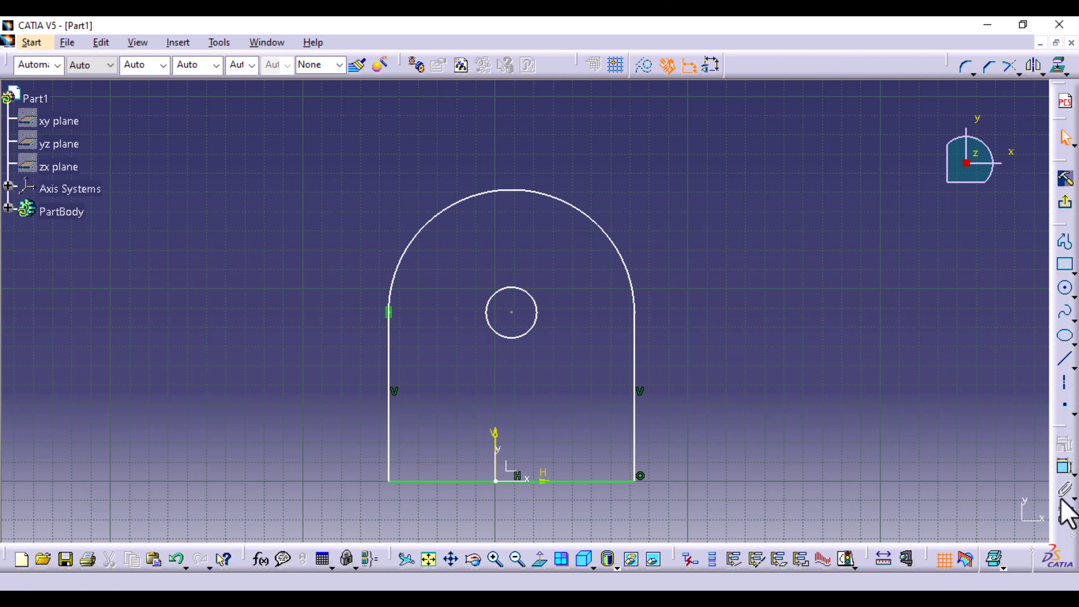
# - Dimension the profile's top arc with a radius of 20 mm
pyautogui.click(1067, 475)
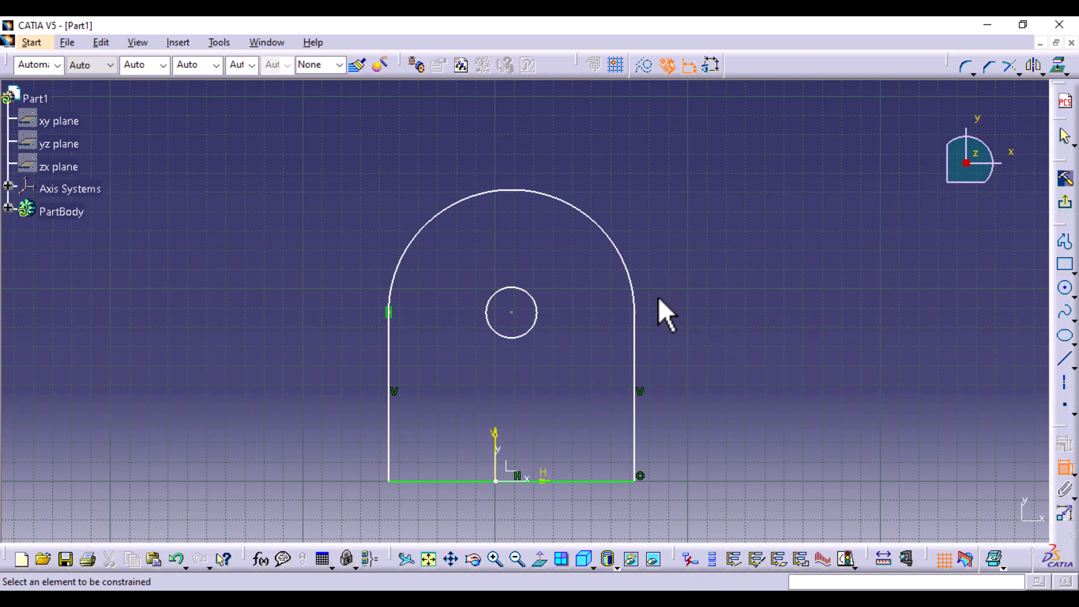
pyautogui.click(631, 267)
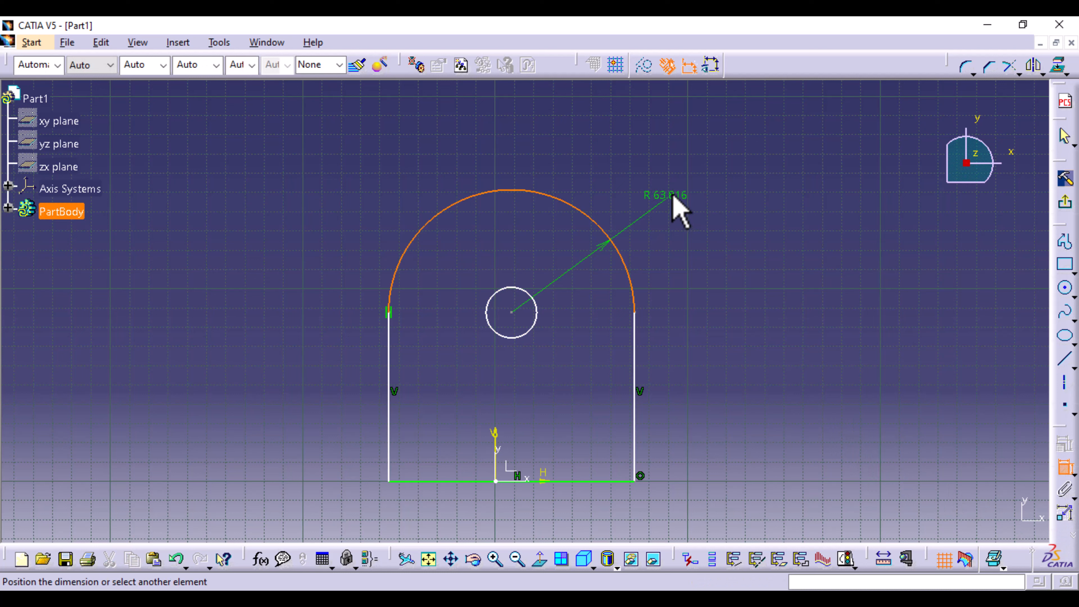
pyautogui.click(682, 186)
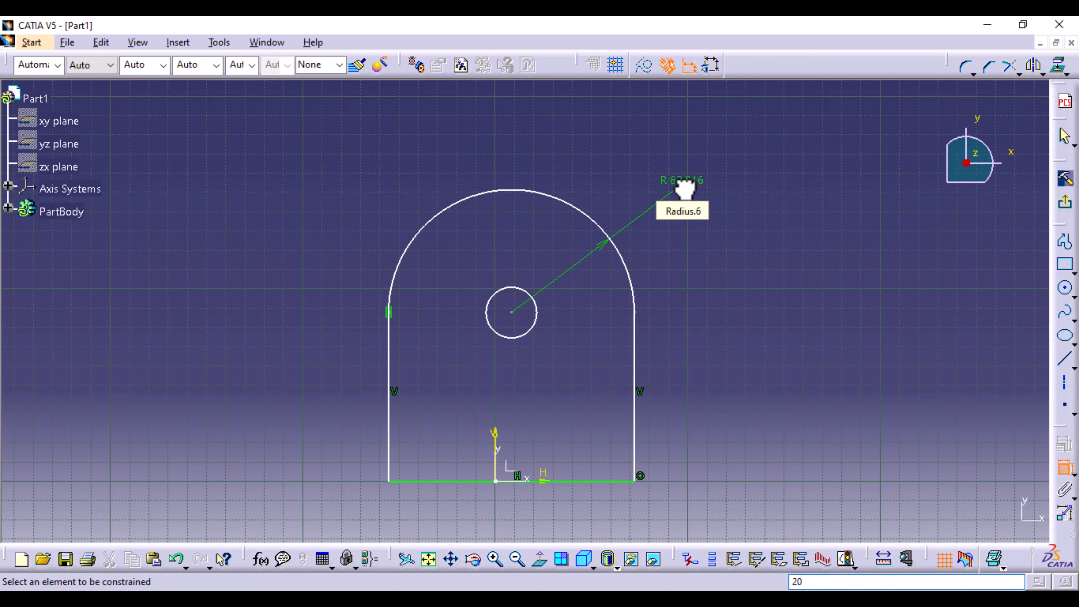
pyautogui.doubleClick(685, 183)
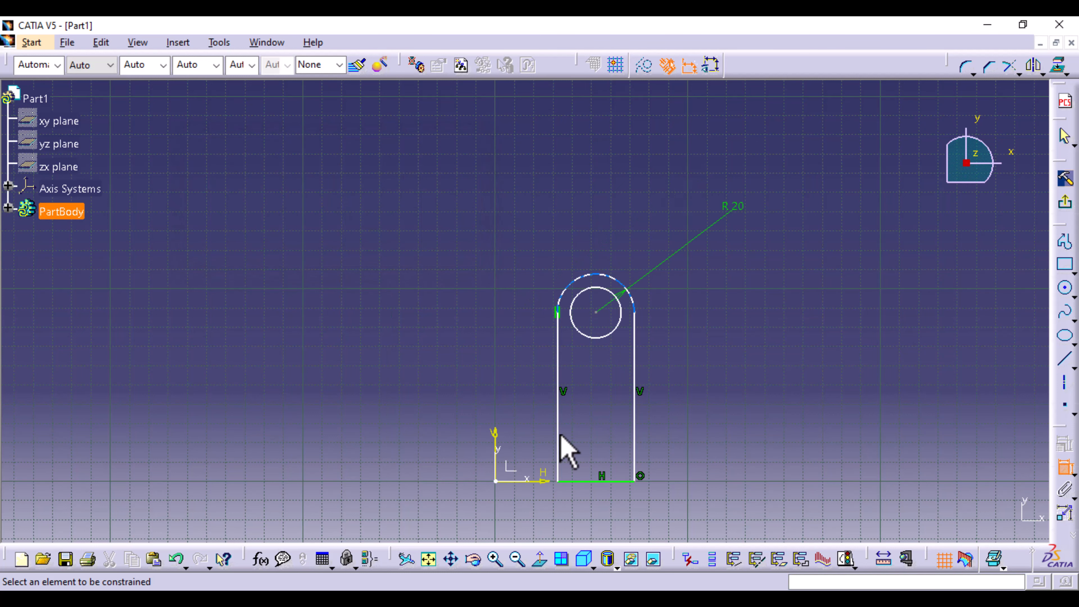
# - Dimension the inner circle with a diameter of 16 mm
pyautogui.click(620, 317)
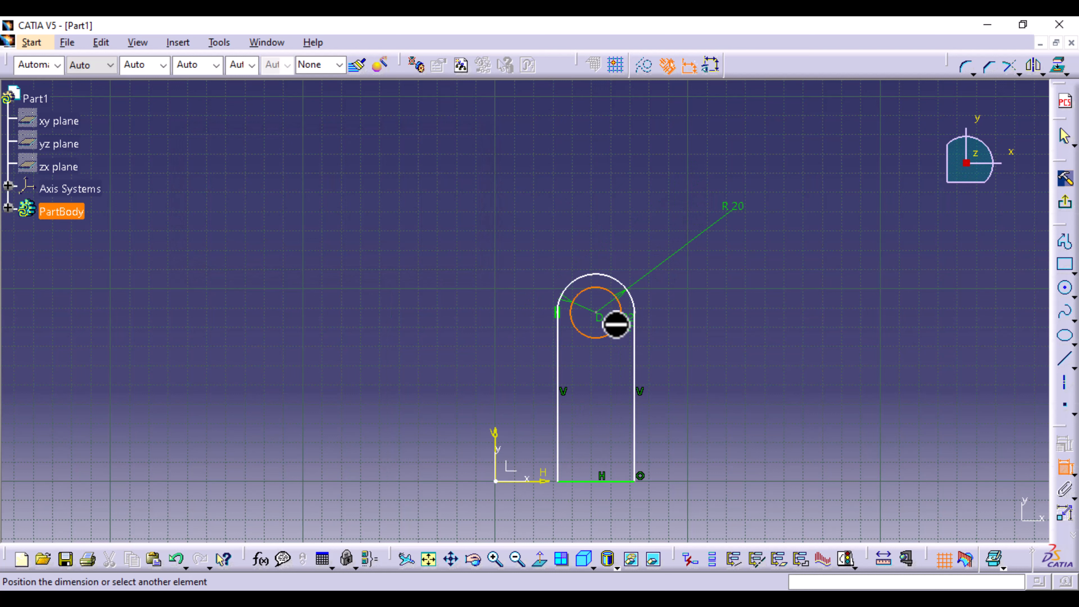
pyautogui.click(718, 295)
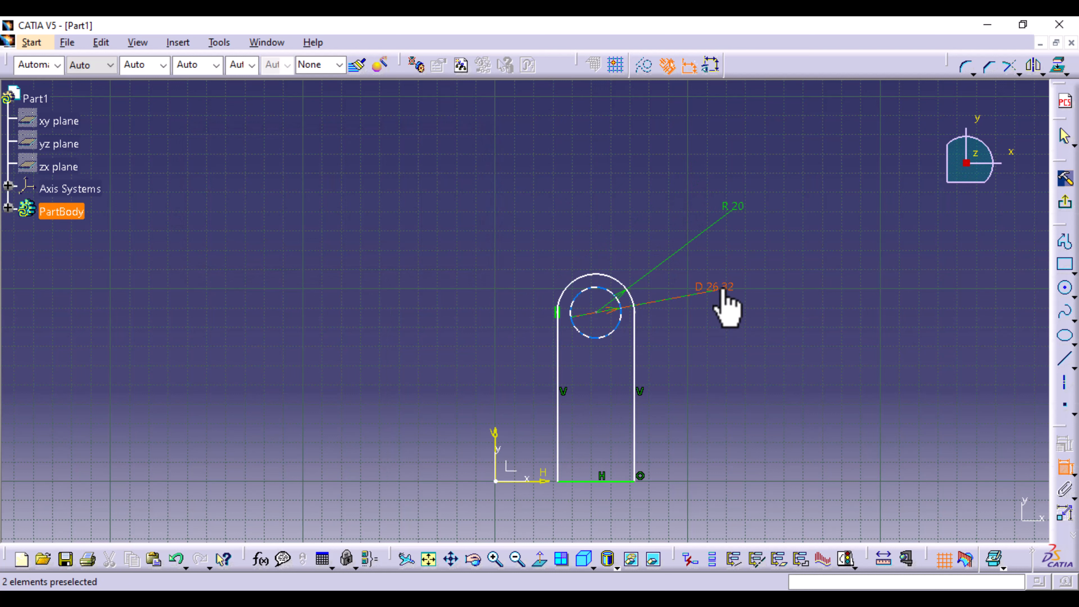
pyautogui.doubleClick(721, 291)
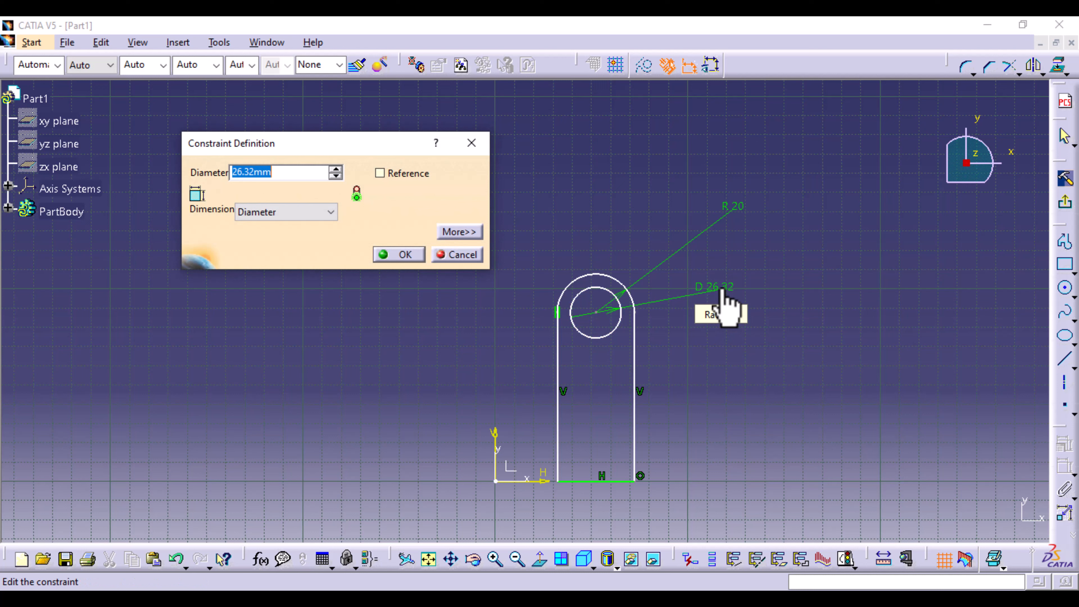
pyautogui.press('Return')
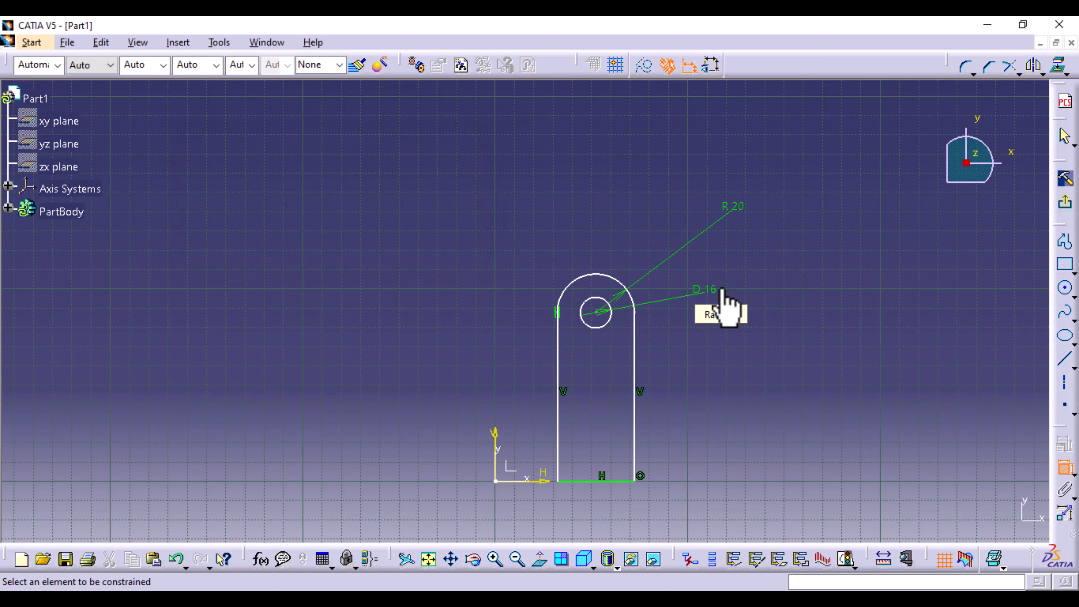
# - Dimension the profile's straight vertical side with a length of 60 mm
pyautogui.click(634, 419)
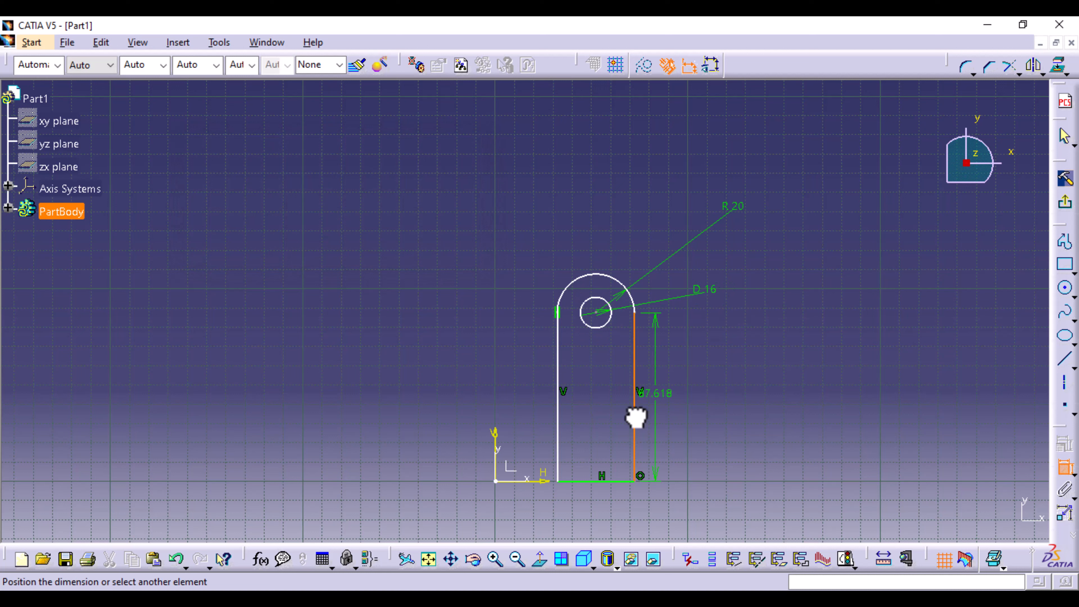
pyautogui.click(709, 406)
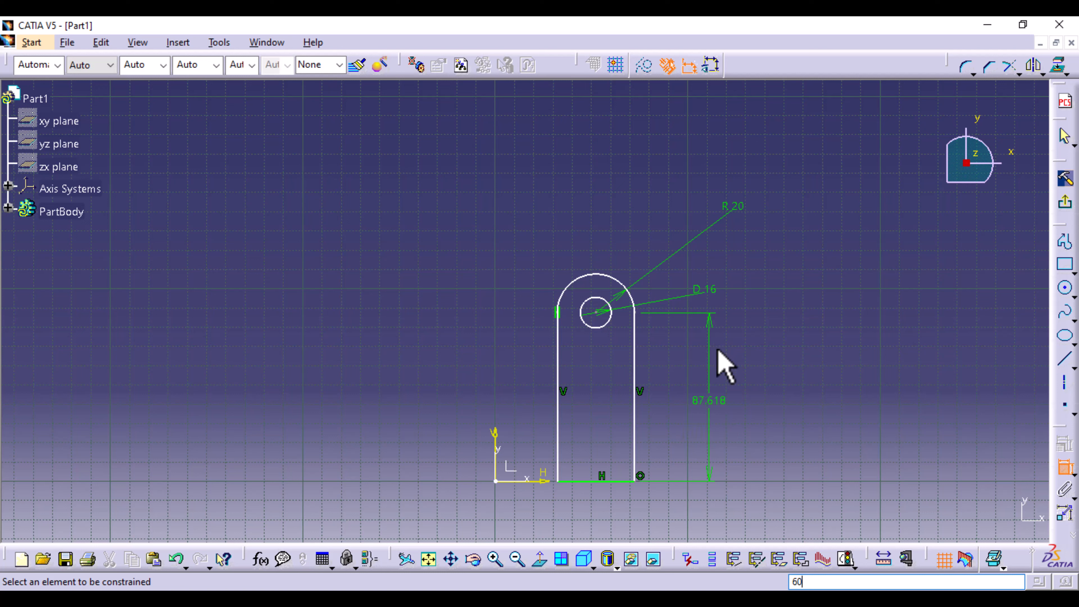
pyautogui.doubleClick(707, 400)
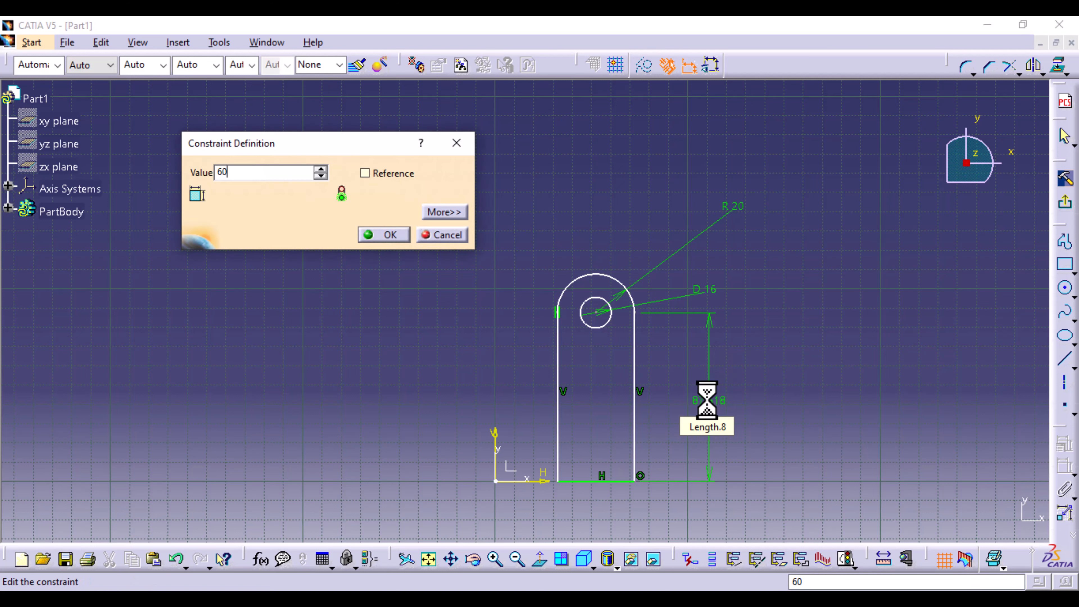
pyautogui.press('Return')
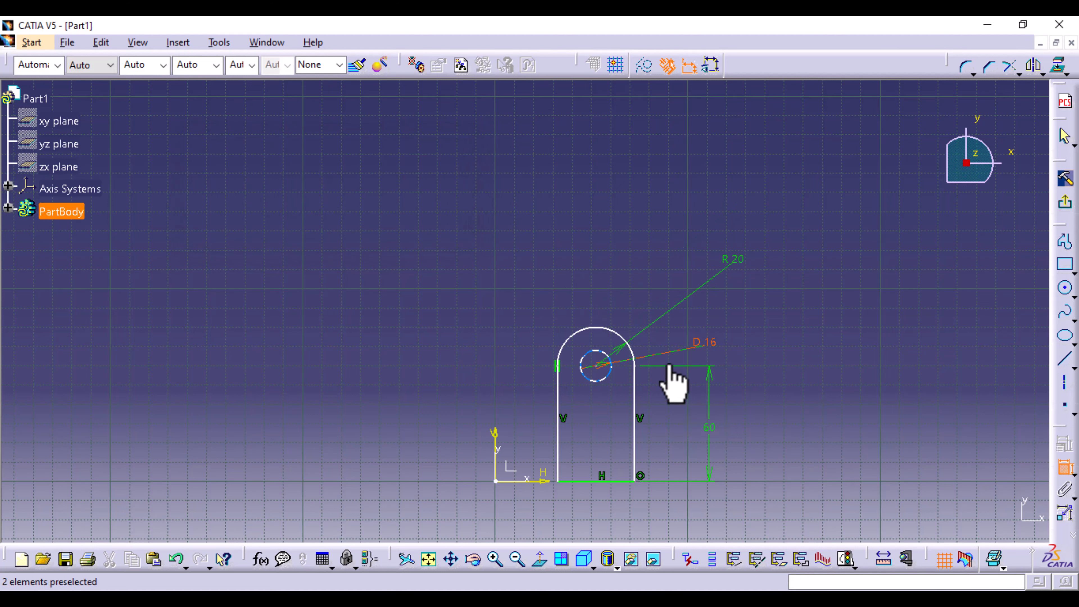
# - Constrain the profile's two vertical sides to be symmetric about the sketch's vertical axis
pyautogui.click(560, 455)
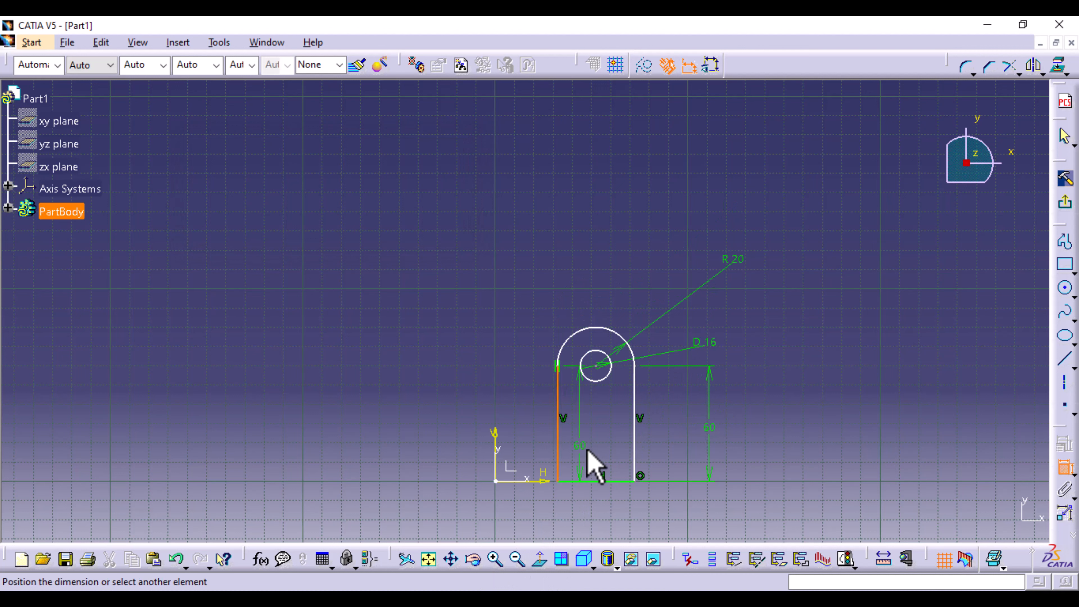
pyautogui.click(1064, 467)
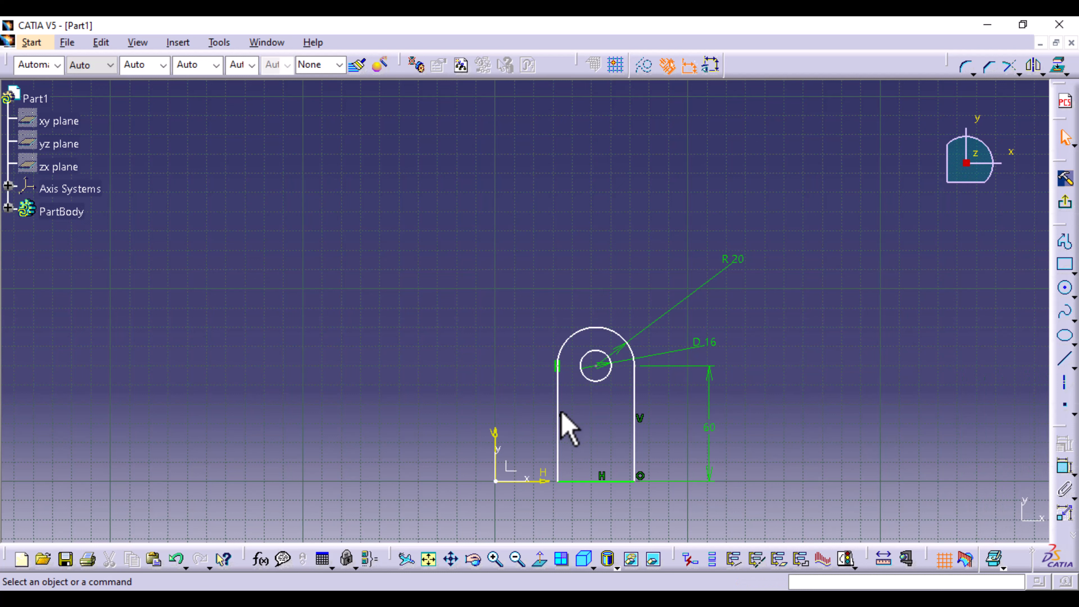
pyautogui.click(558, 440)
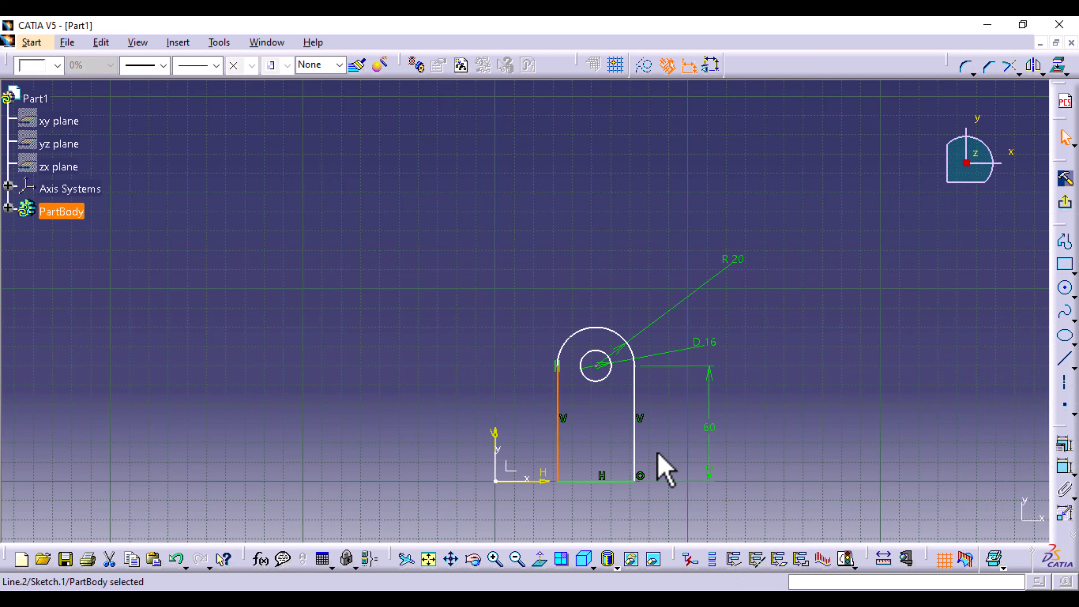
pyautogui.keyDown('ctrl'); pyautogui.click(634, 442); pyautogui.keyUp('ctrl')
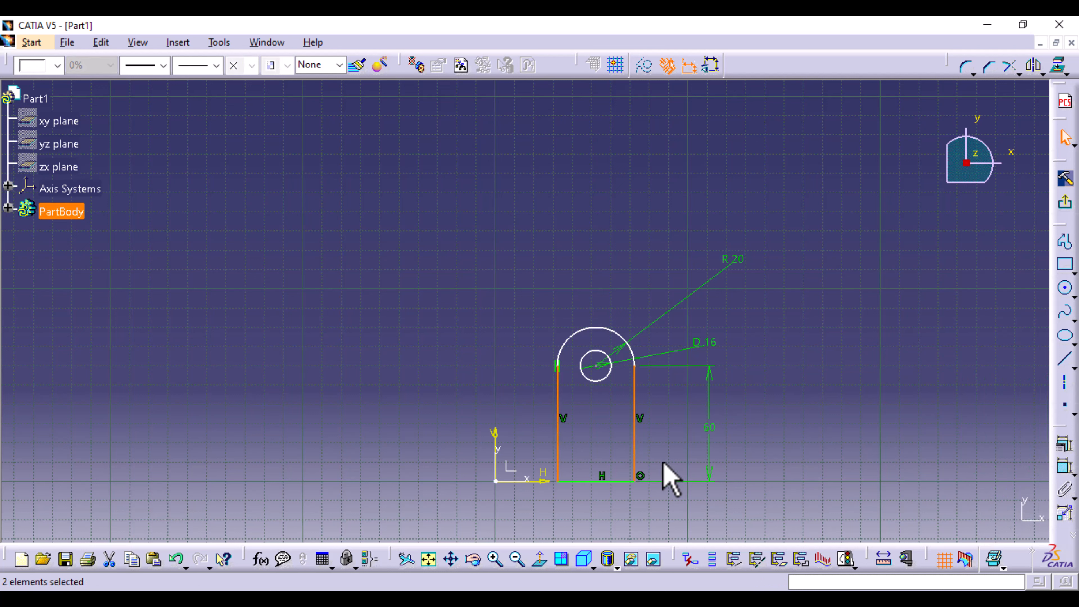
pyautogui.keyDown('ctrl'); pyautogui.click(495, 451); pyautogui.keyUp('ctrl')
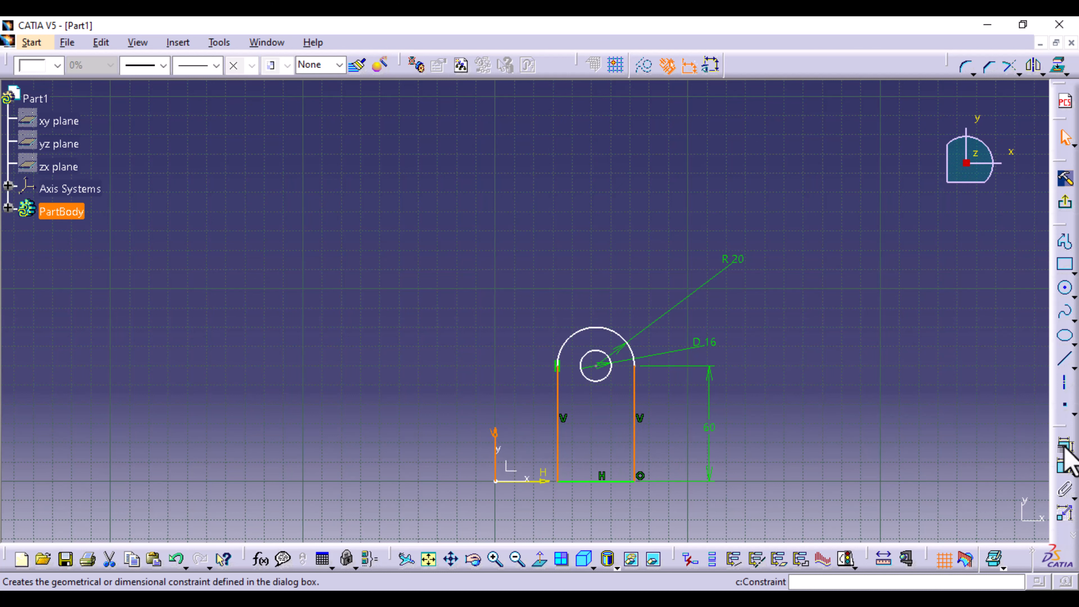
pyautogui.click(1067, 459)
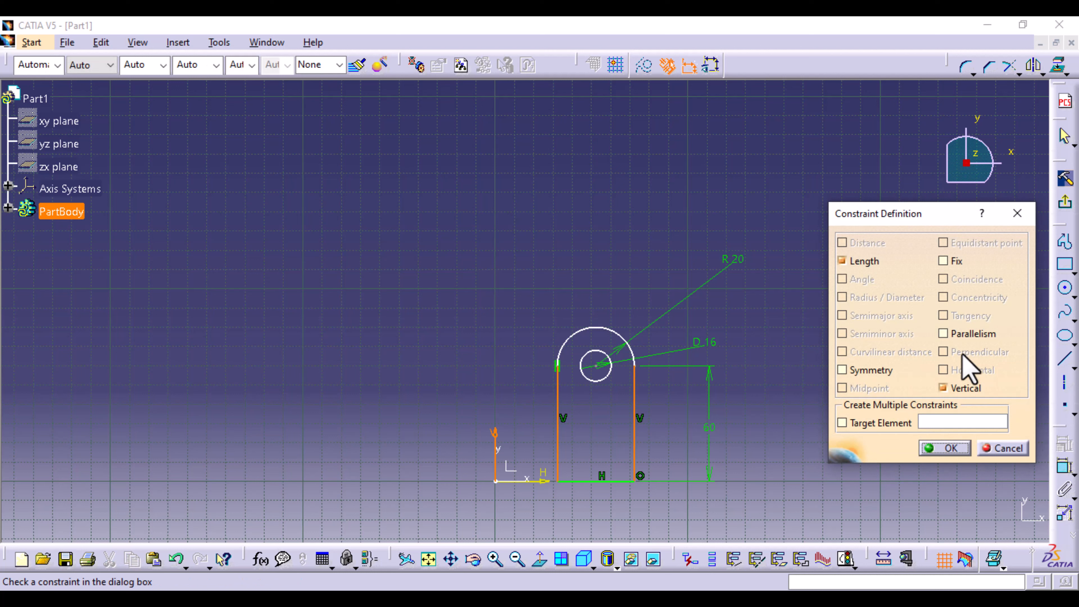
pyautogui.click(890, 371)
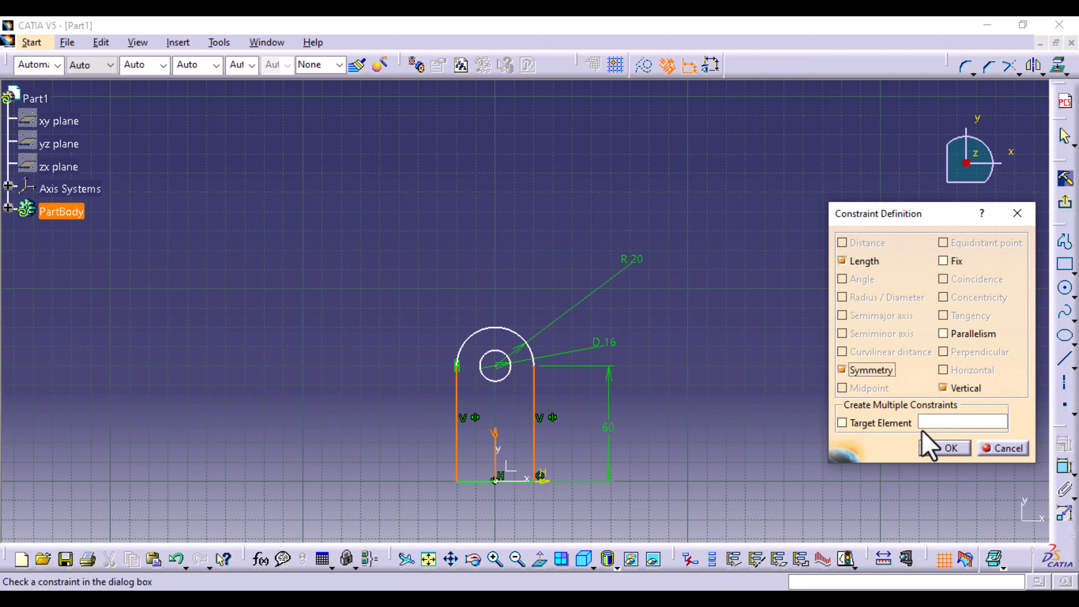
pyautogui.click(945, 451)
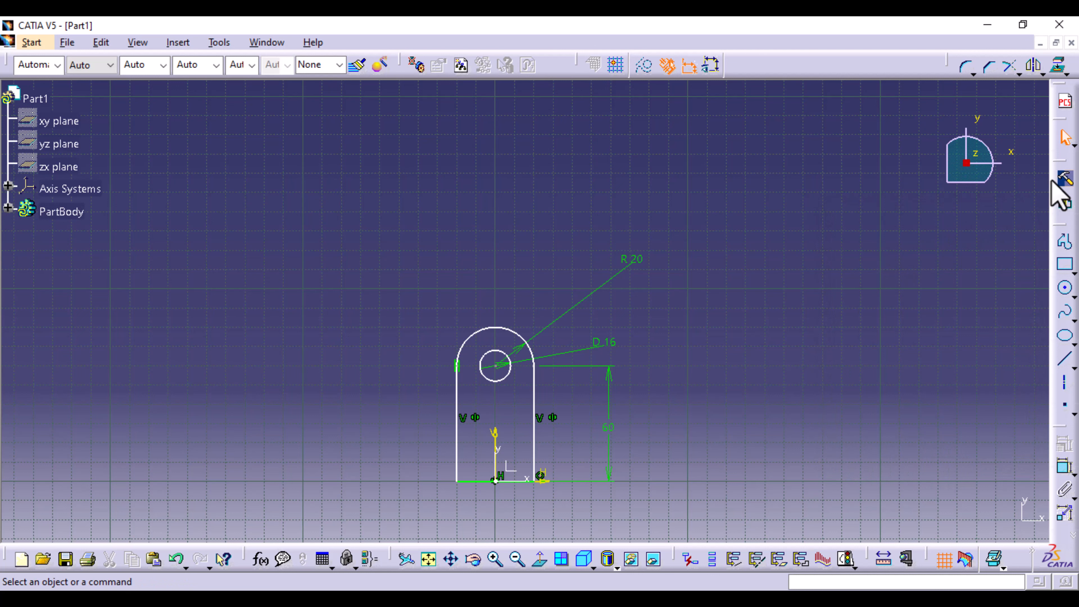
# - Leave the sketch and extrude it into a 12 mm pad with the direction reversed to go below the xy plane
pyautogui.click(1063, 205)
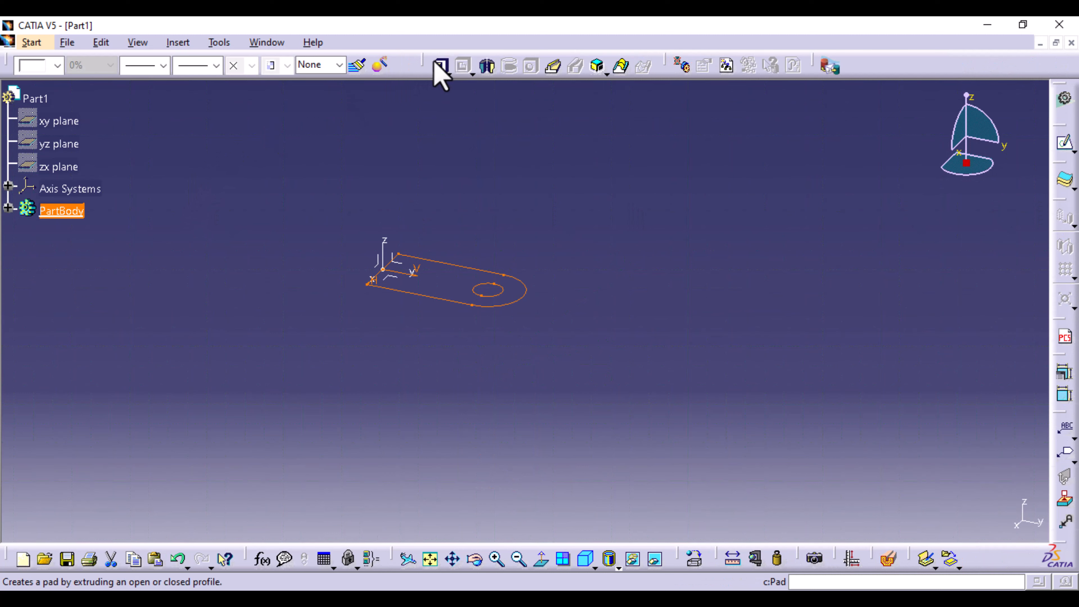
pyautogui.click(438, 66)
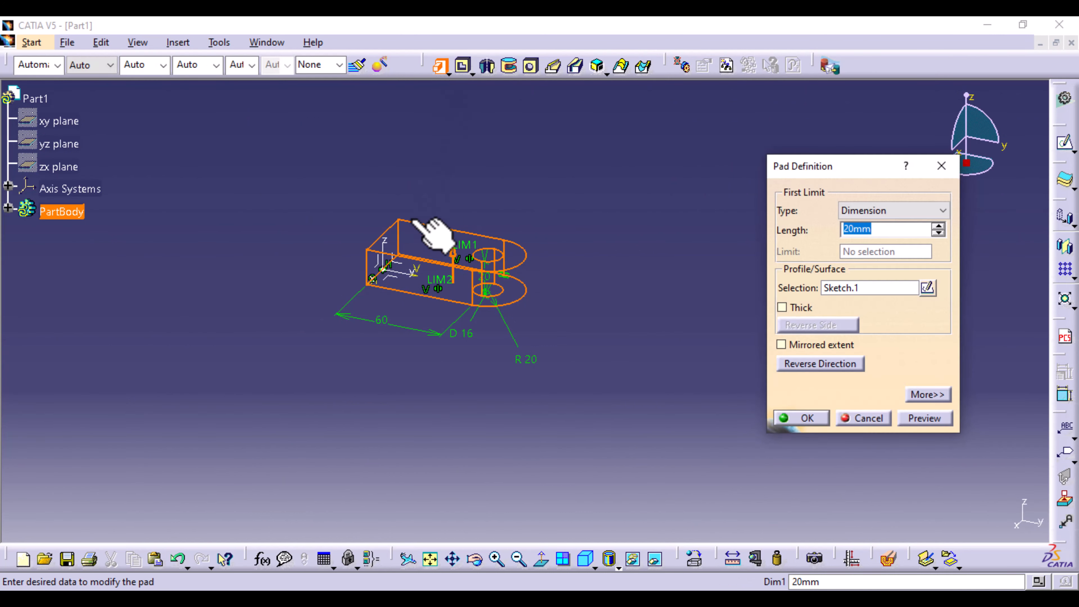
pyautogui.click(452, 252)
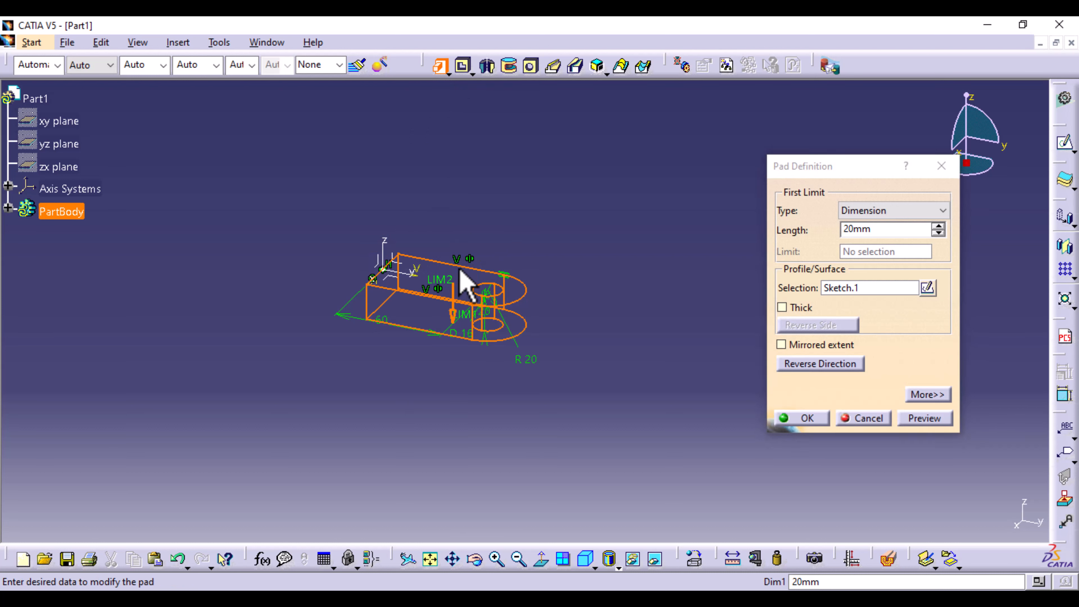
pyautogui.click(852, 229)
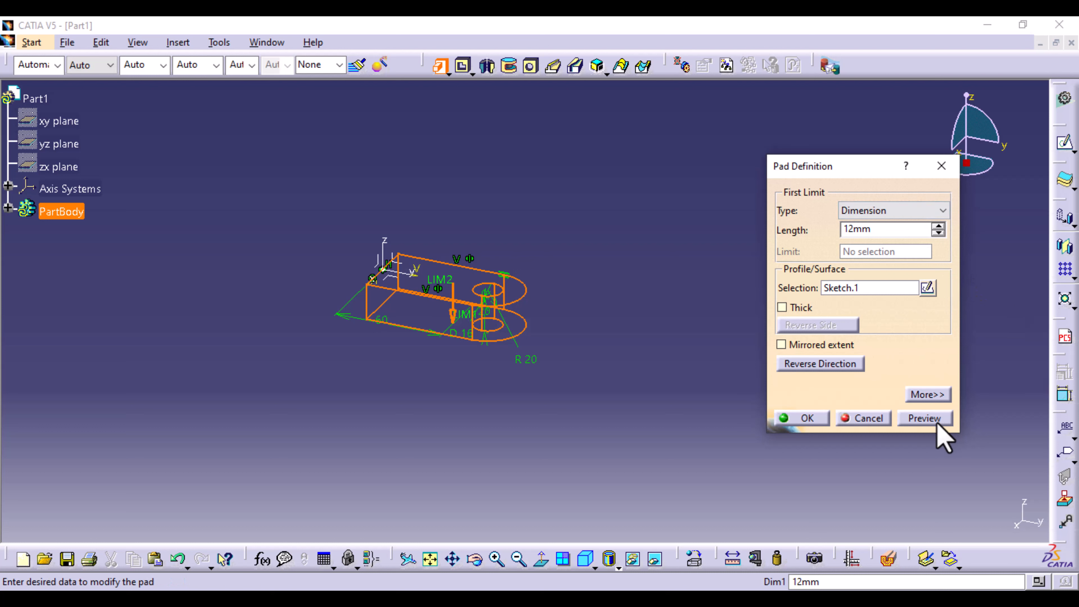
pyautogui.click(925, 418)
pyautogui.click(806, 419)
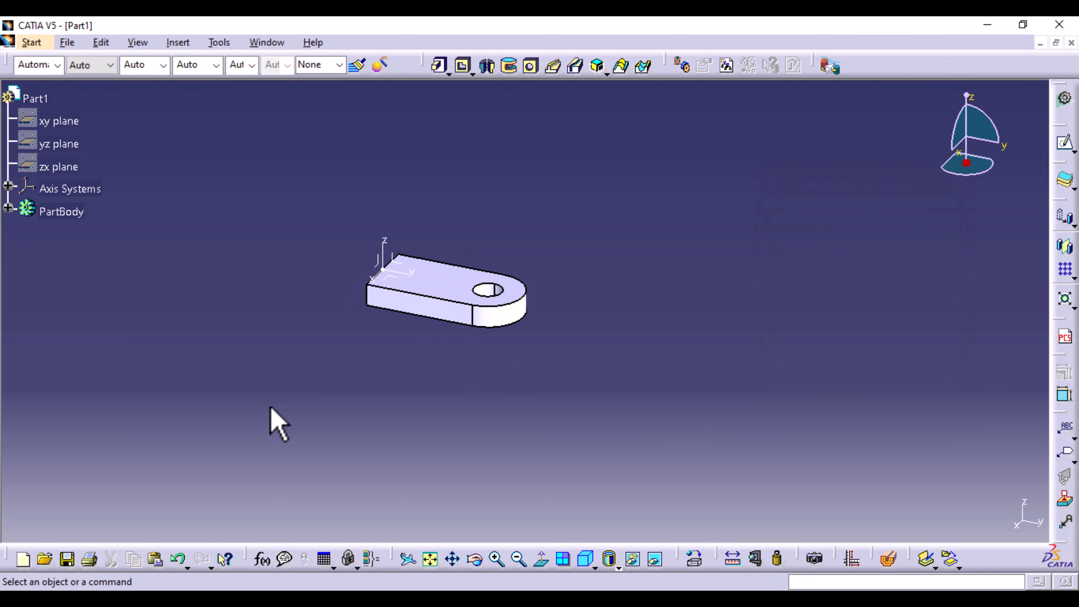
# - Open a new sketch on the pad's flat end face and project the face's upper edge into it
pyautogui.moveTo(369, 344); pyautogui.dragTo(571, 374, button='middle')
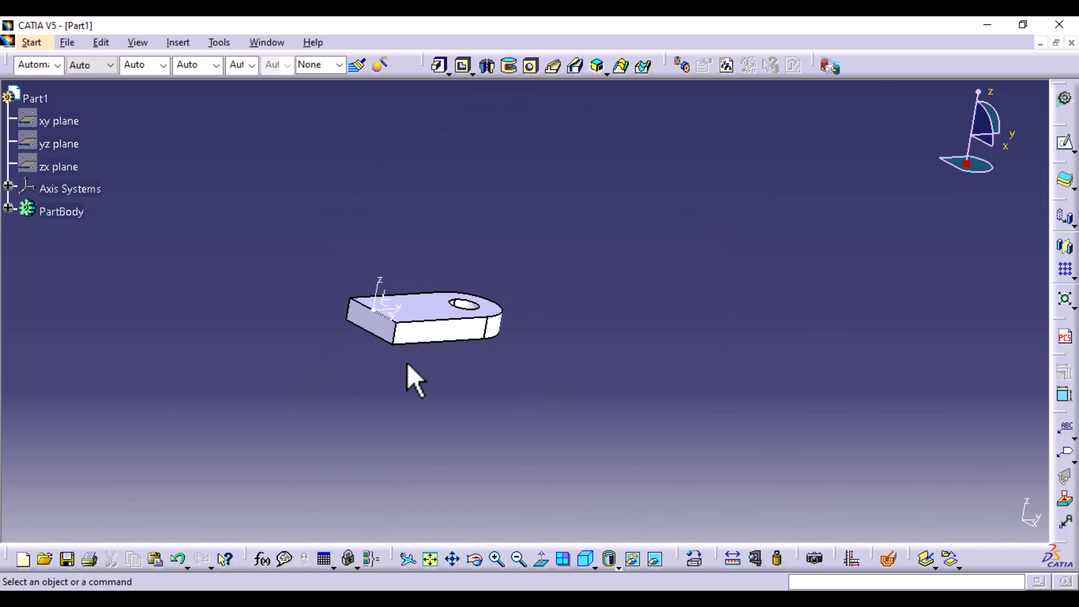
pyautogui.click(386, 327)
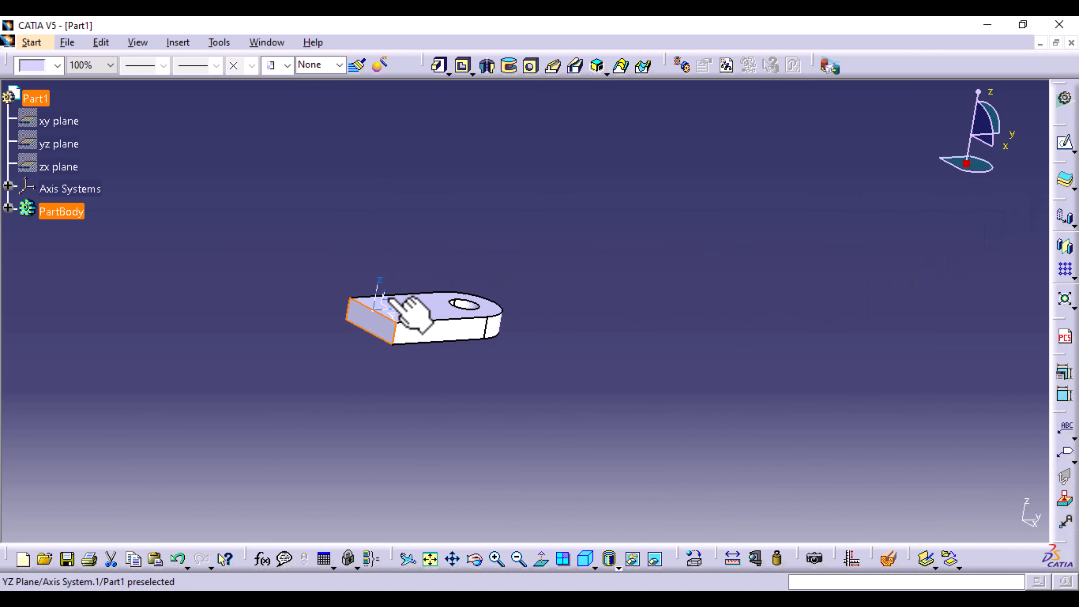
pyautogui.click(1067, 145)
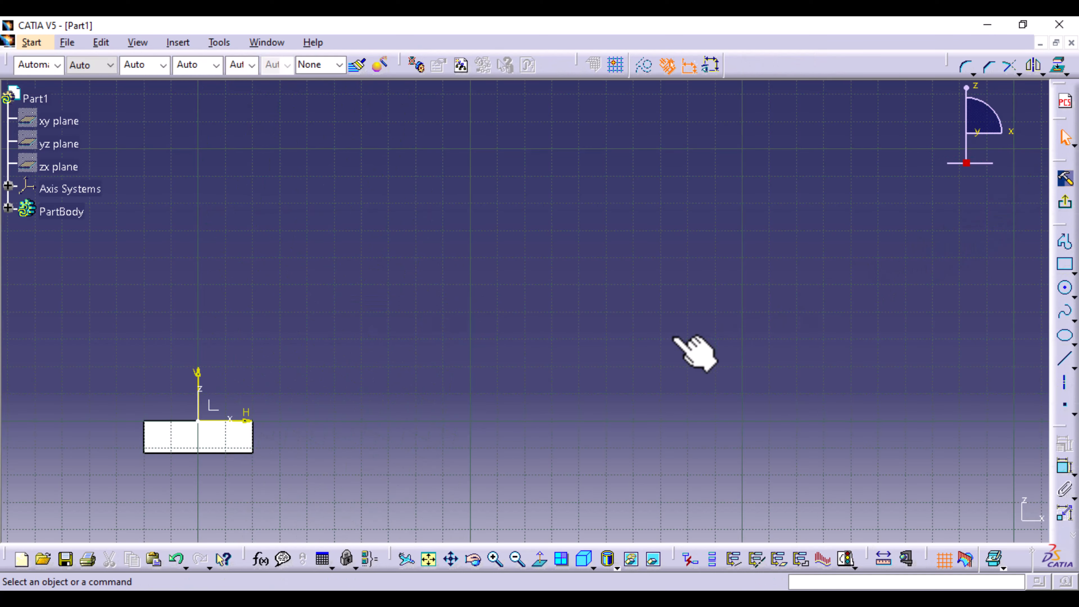
pyautogui.moveTo(502, 362)
pyautogui.mouseDown(button='middle')
pyautogui.moveTo(715, 275)
pyautogui.moveTo(665, 280)
pyautogui.moveTo(645, 340)
pyautogui.moveTo(645, 270)
pyautogui.mouseUp(button='middle')
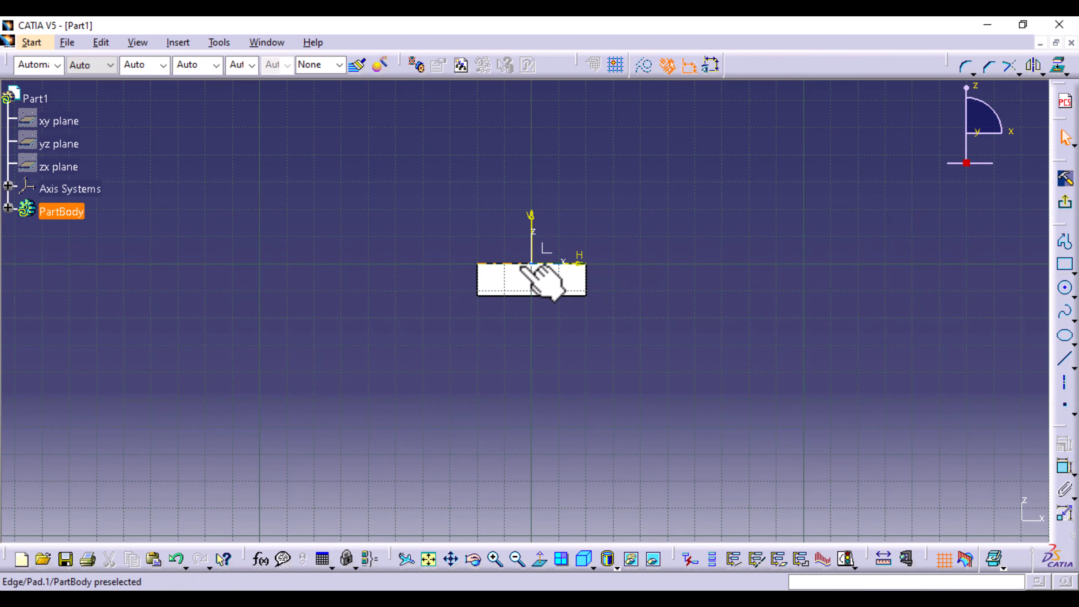
pyautogui.click(531, 263)
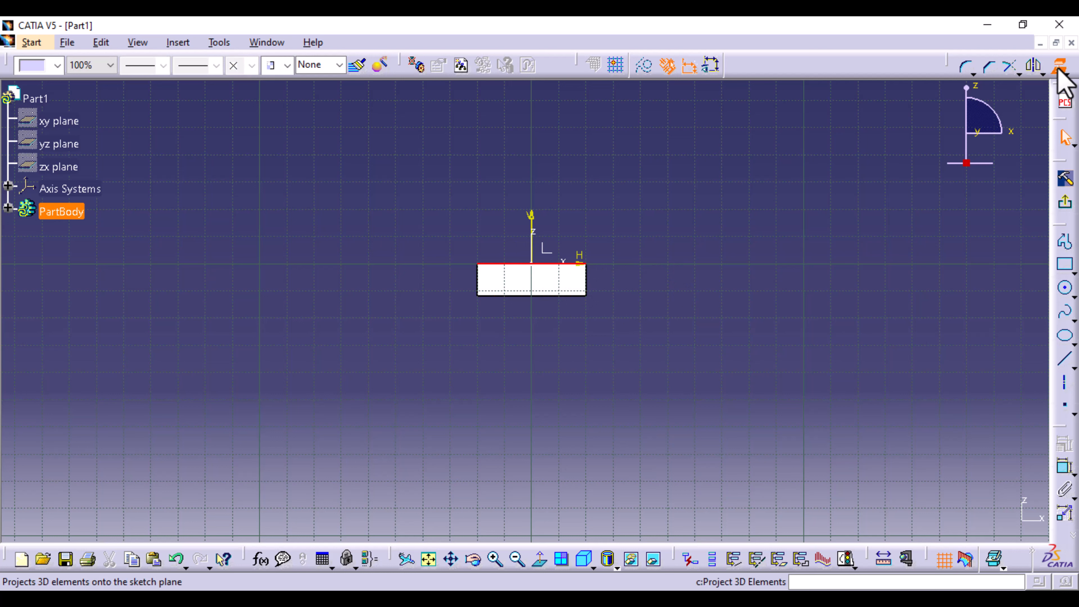
pyautogui.click(1059, 67)
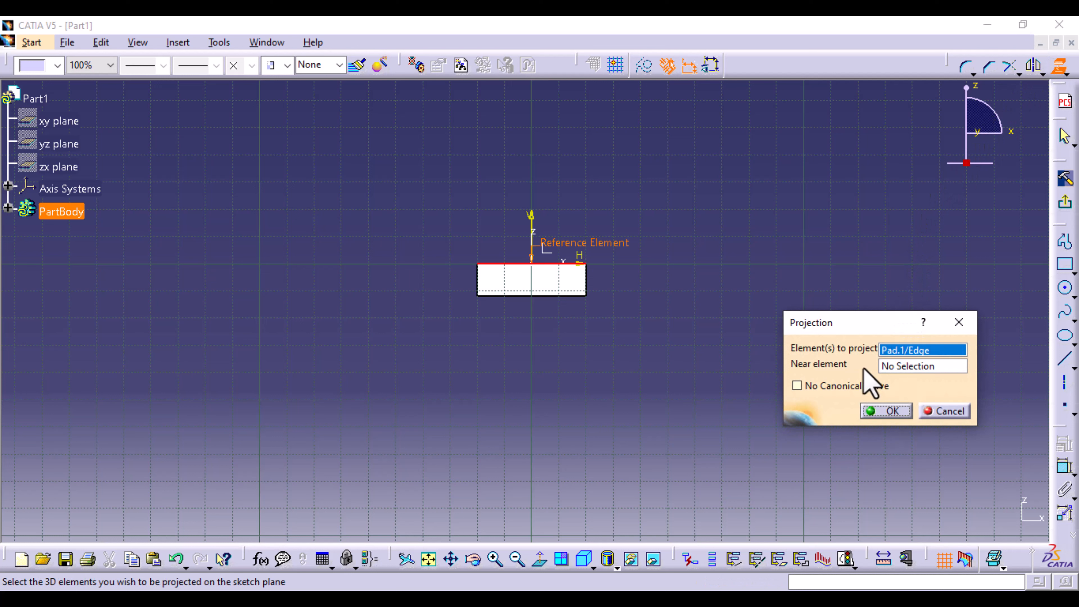
pyautogui.click(892, 411)
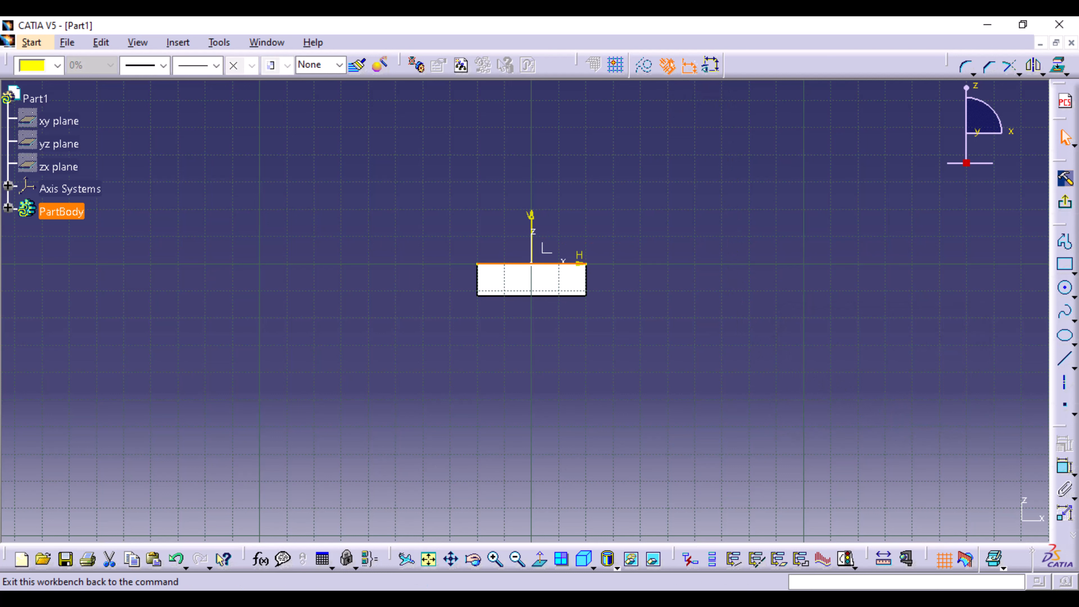
# - Sketch a U-shaped profile down from the projected edge's endpoints, 40 mm wide, with straight sides about 42 mm long and a tangent arc
pyautogui.click(1065, 241)
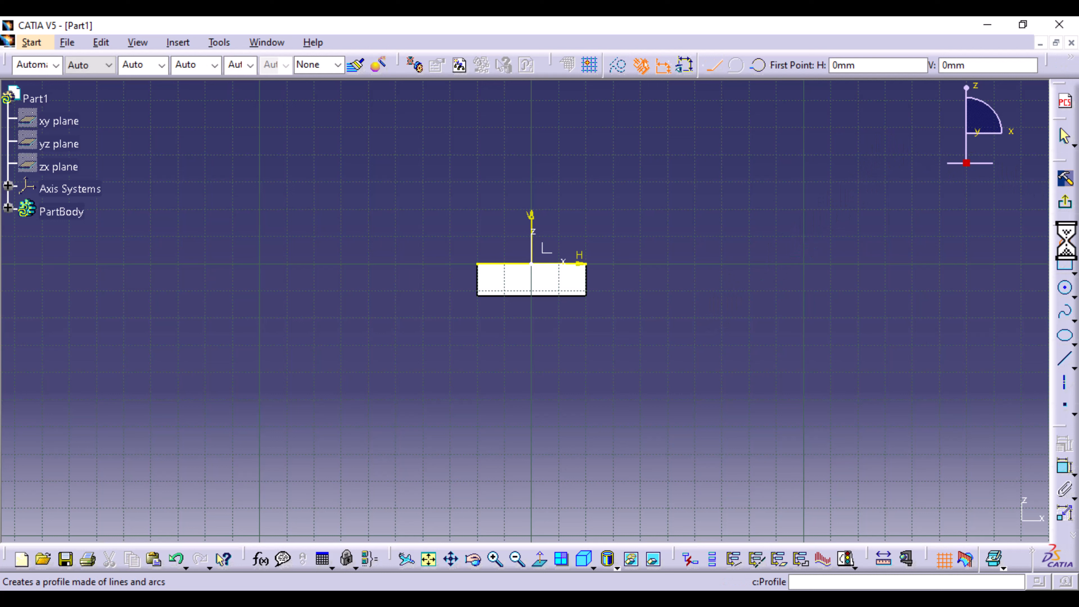
pyautogui.click(476, 263)
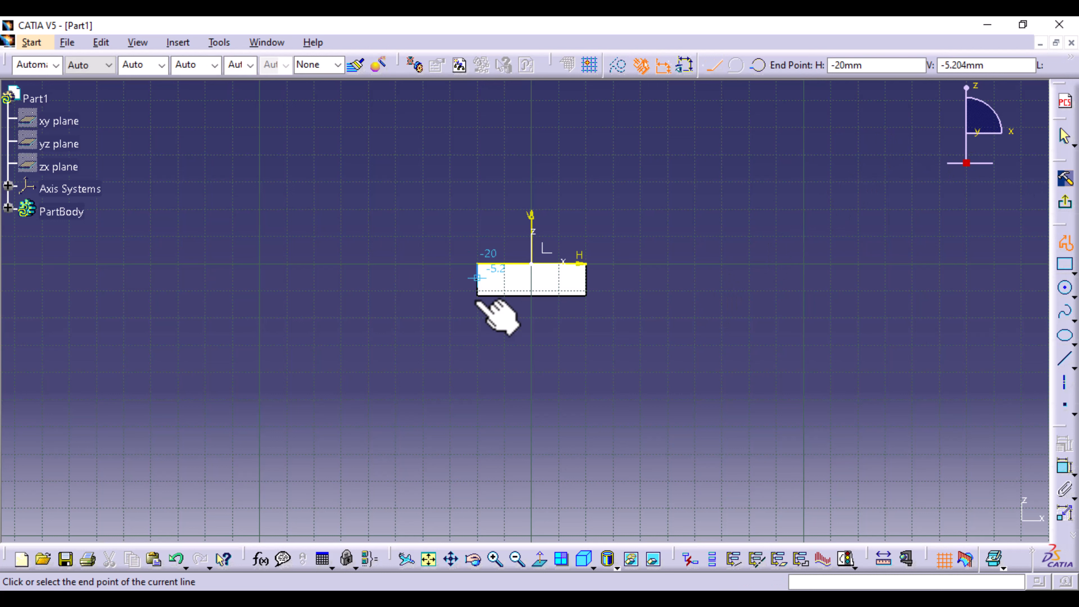
pyautogui.click(477, 378)
pyautogui.click(739, 67)
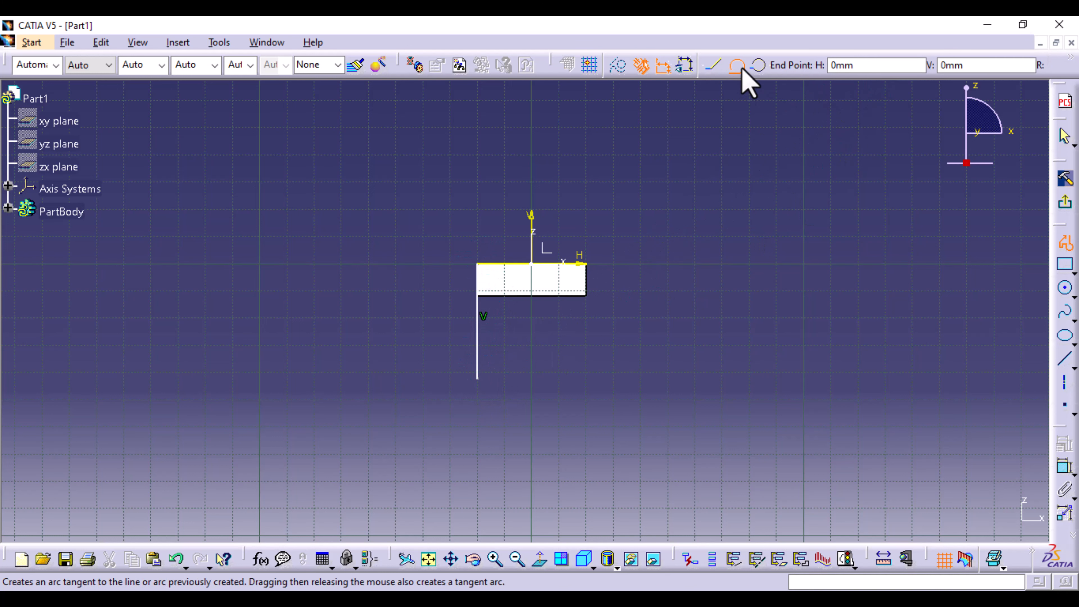
pyautogui.click(586, 378)
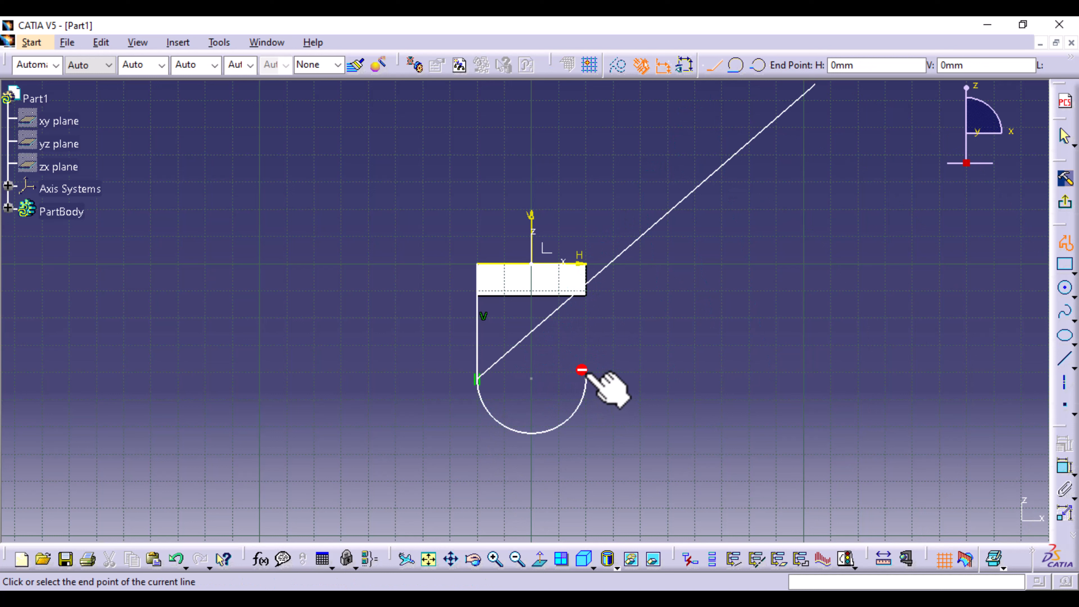
pyautogui.click(592, 267)
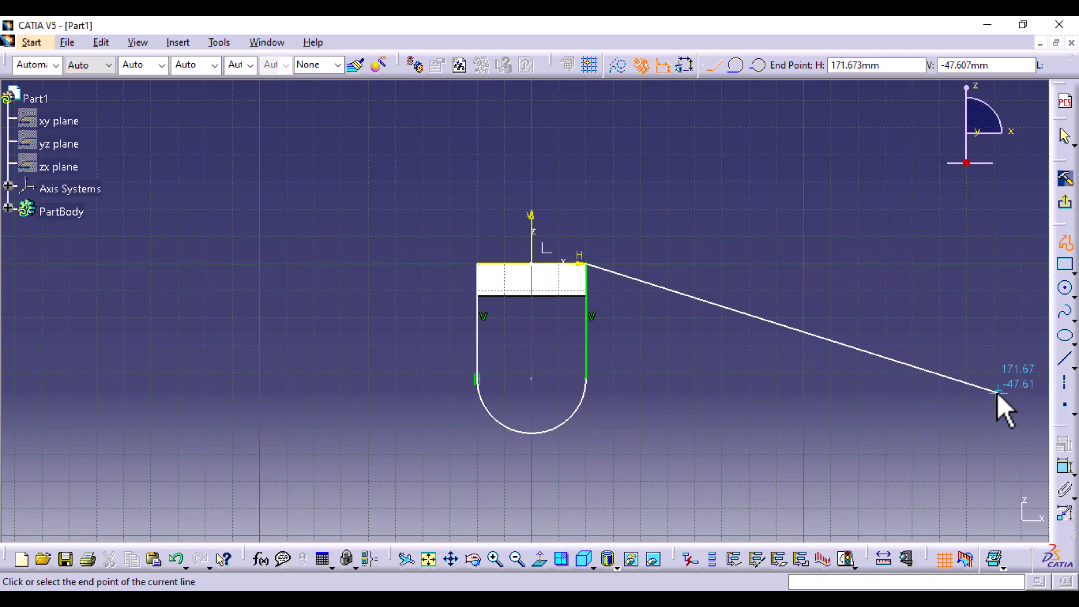
pyautogui.press('Escape')
pyautogui.click(887, 390)
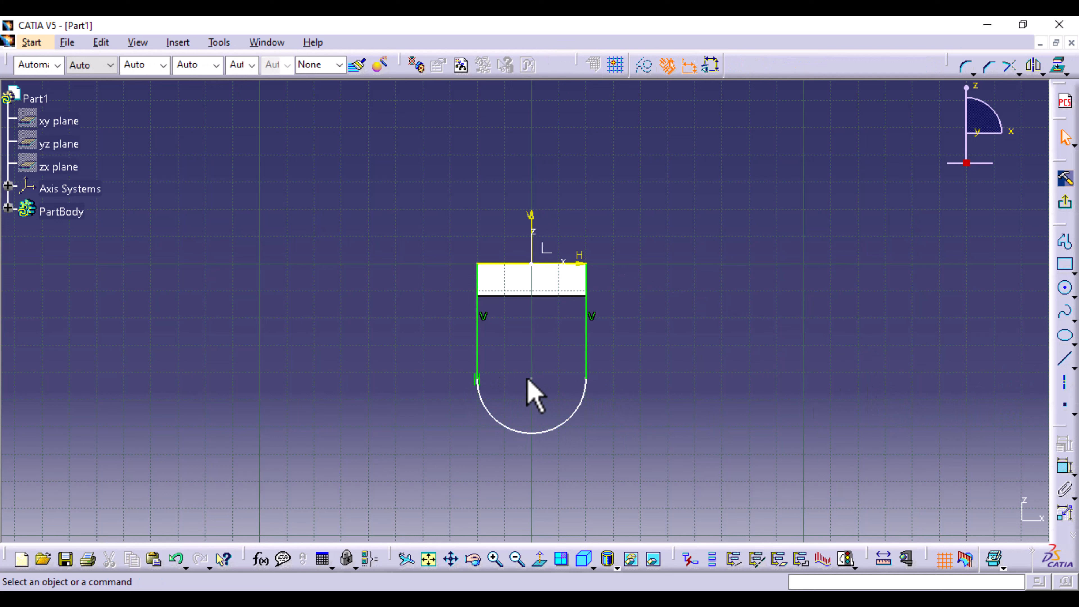
# - Add a tangency constraint between the lower arc and the vertical line on its +H side
pyautogui.click(584, 393)
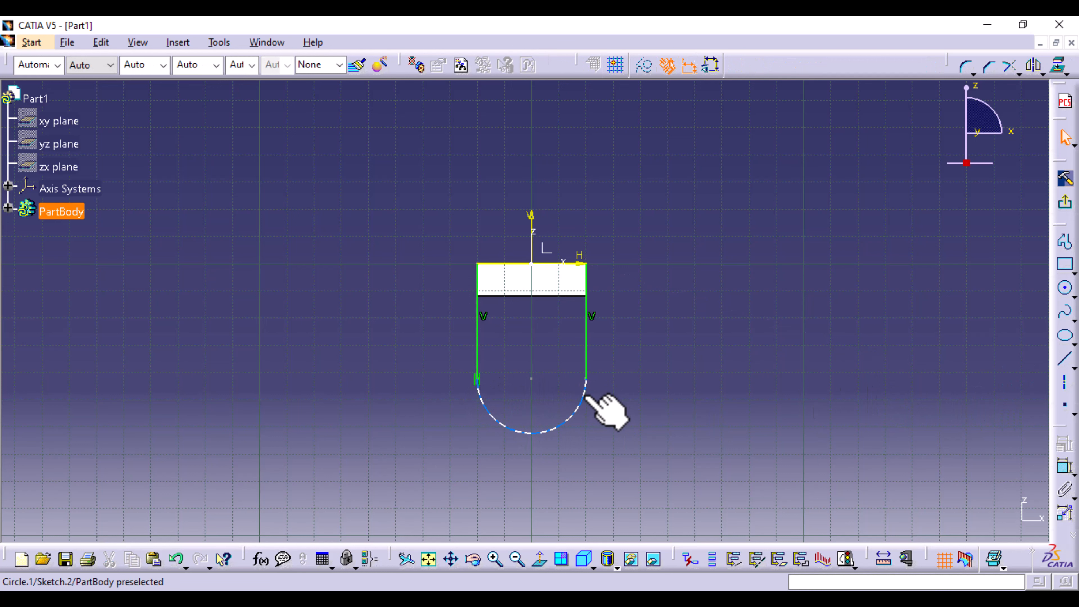
pyautogui.keyDown('ctrl'); pyautogui.click(587, 365); pyautogui.keyUp('ctrl')
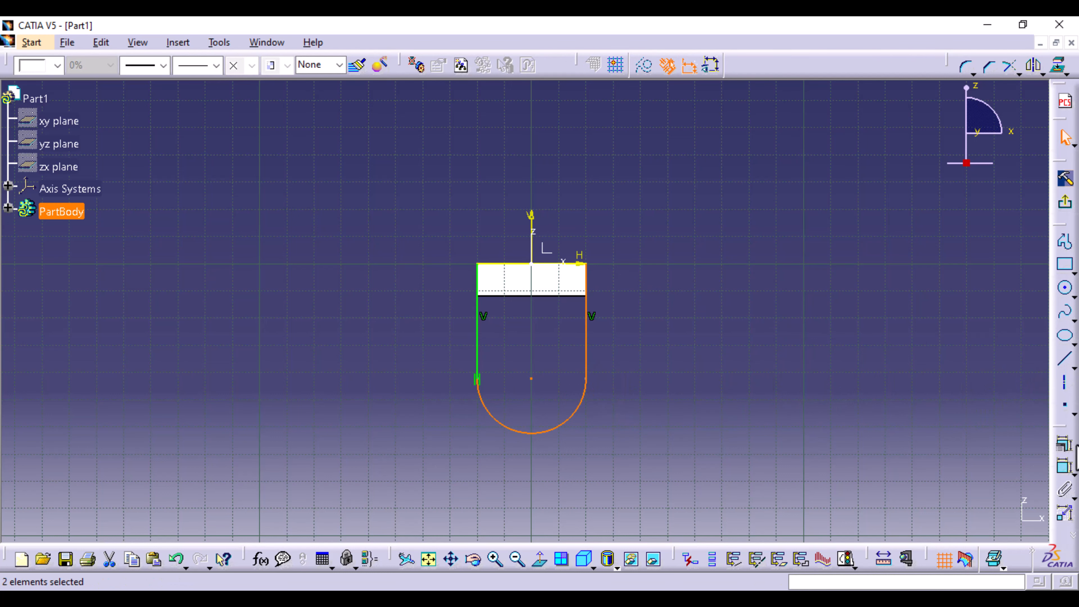
pyautogui.click(1064, 446)
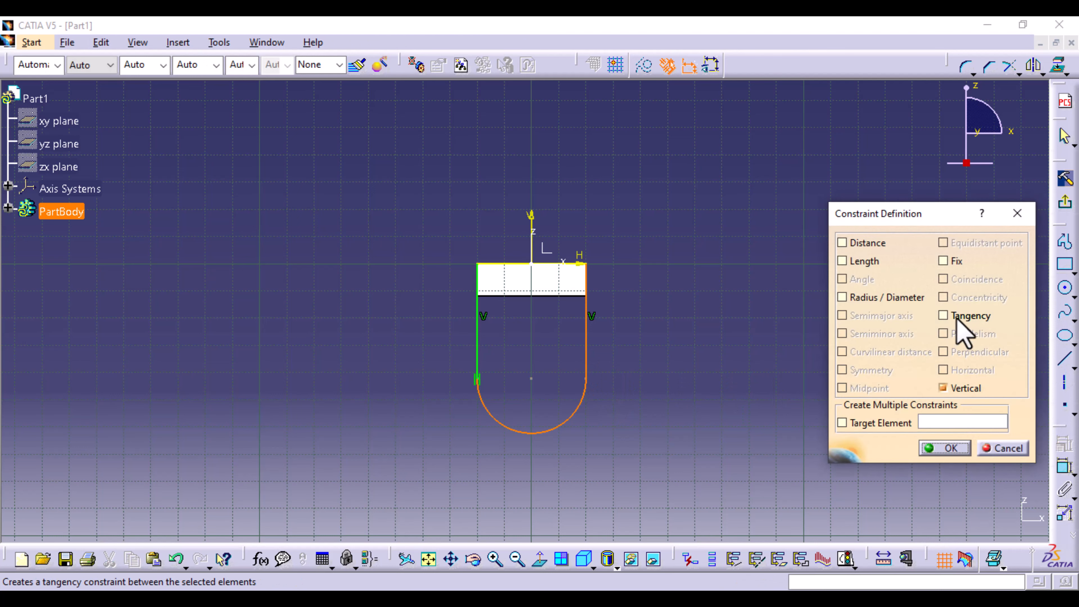
pyautogui.click(949, 448)
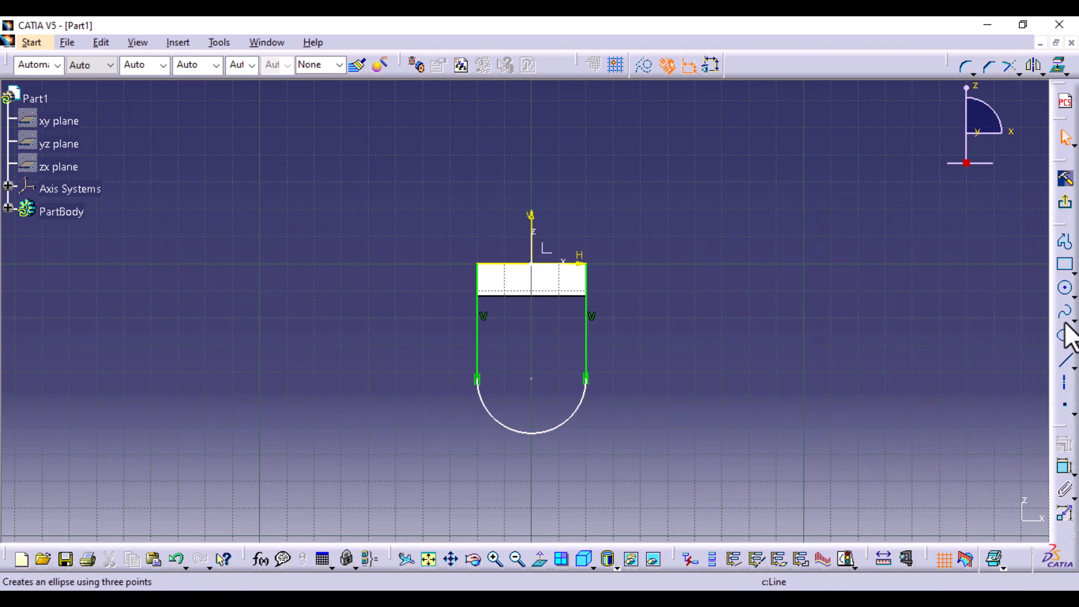
# - Draw a circle about 14.5 mm in diameter centred on the lower arc's centre point
pyautogui.click(1066, 289)
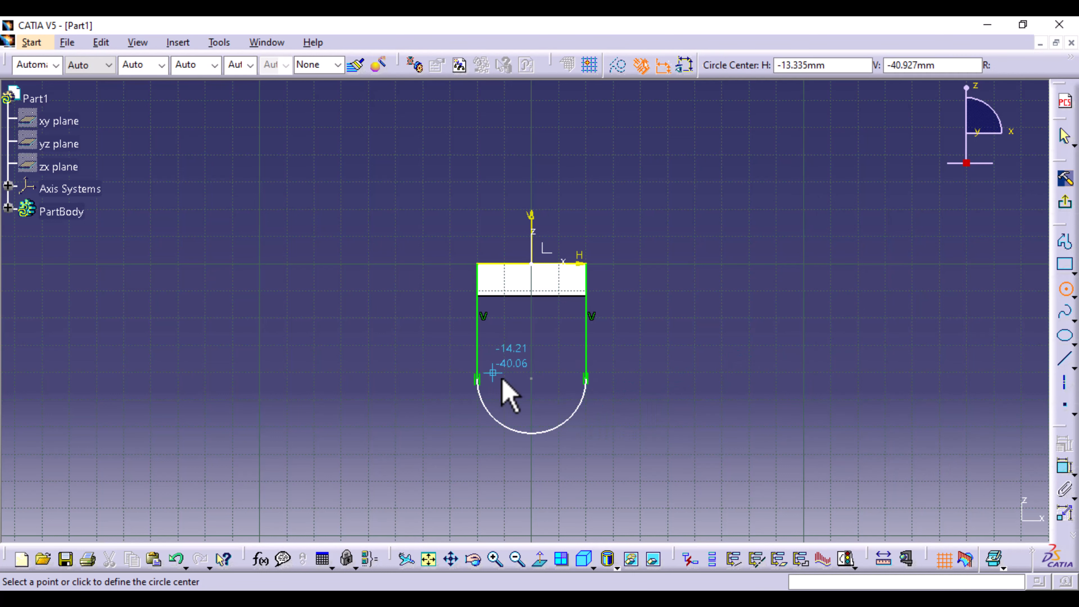
pyautogui.click(531, 378)
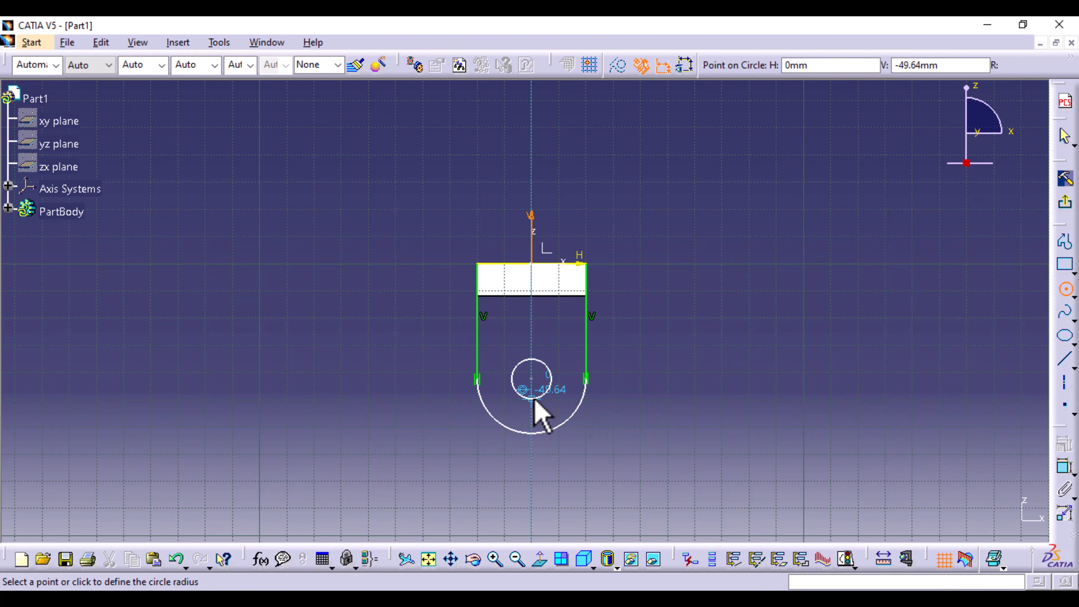
pyautogui.click(531, 398)
pyautogui.click(850, 487)
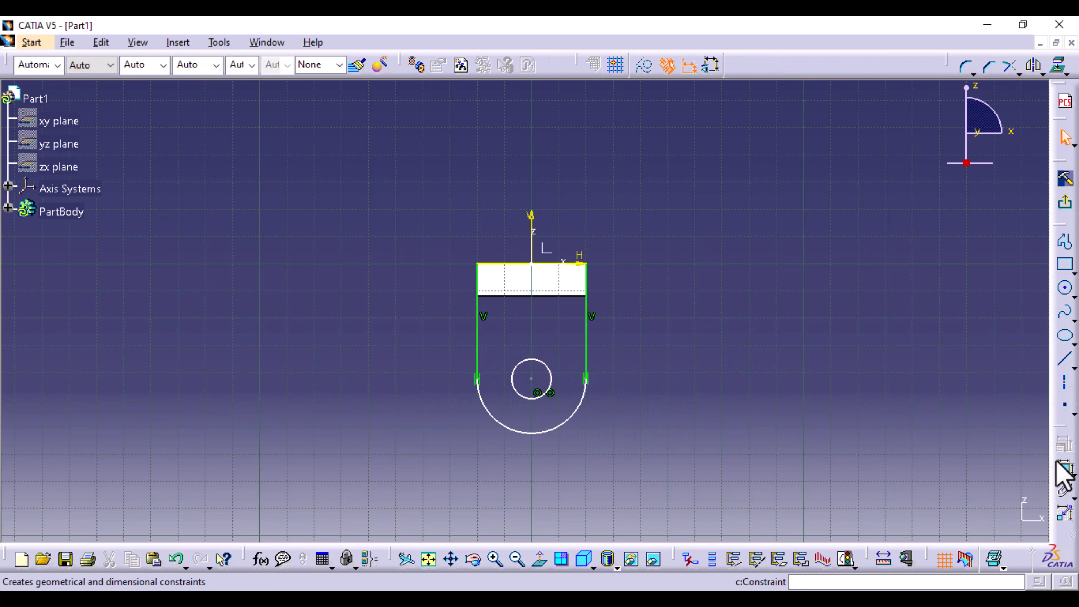
# - Dimension the hole circle's diameter and set it to 16 mm
pyautogui.click(1066, 469)
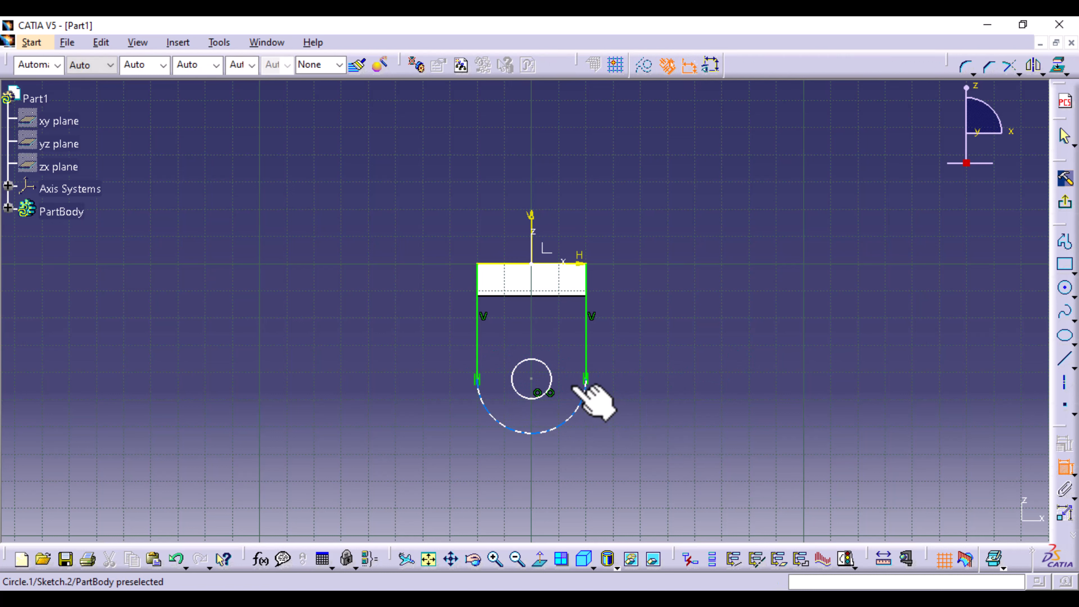
pyautogui.click(551, 383)
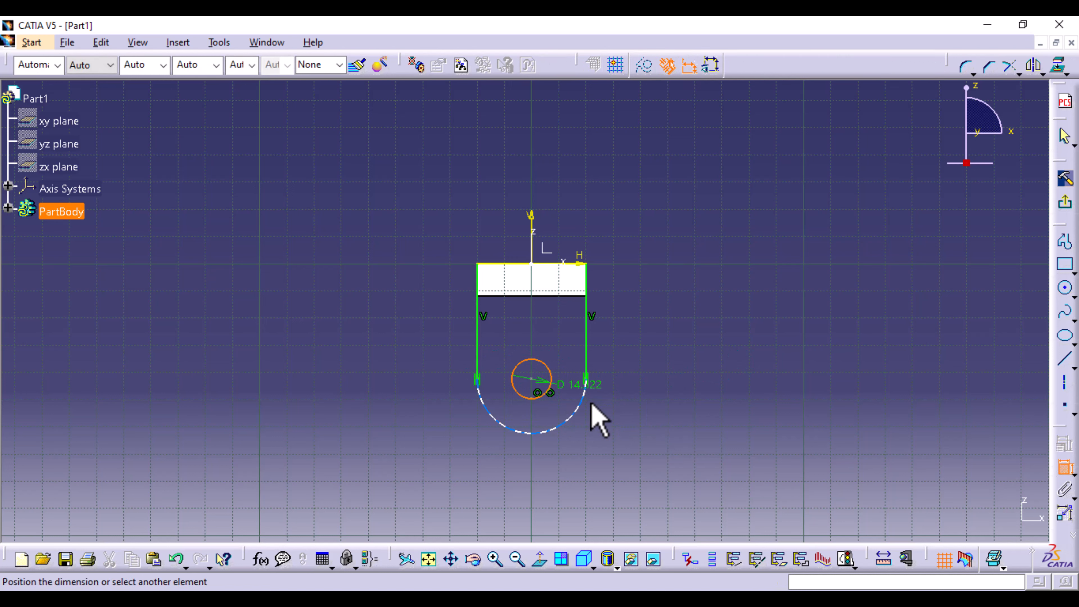
pyautogui.click(612, 459)
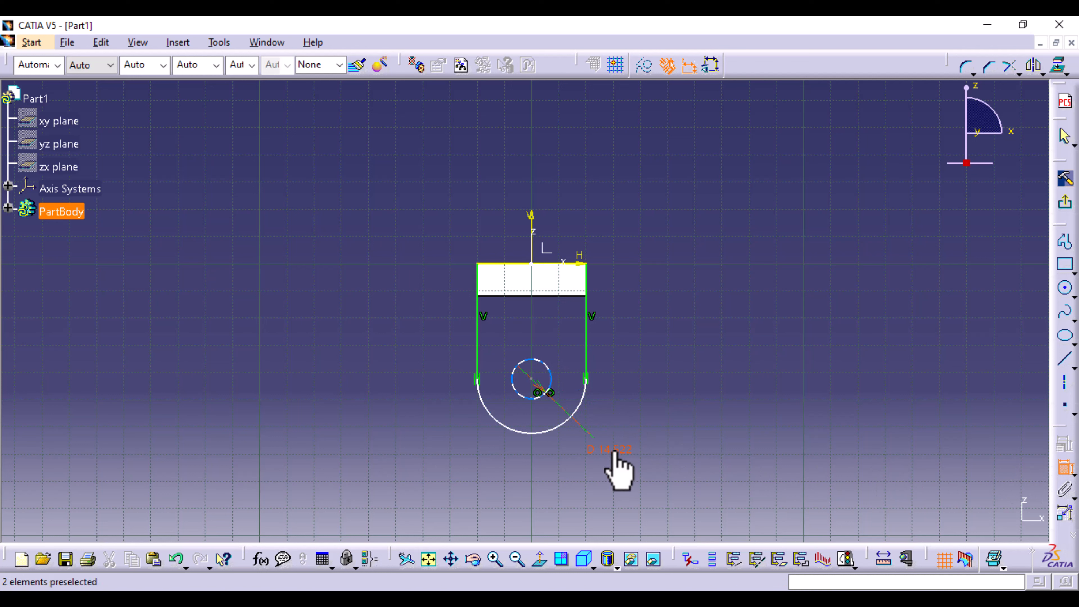
pyautogui.doubleClick(615, 458)
pyautogui.write('16')
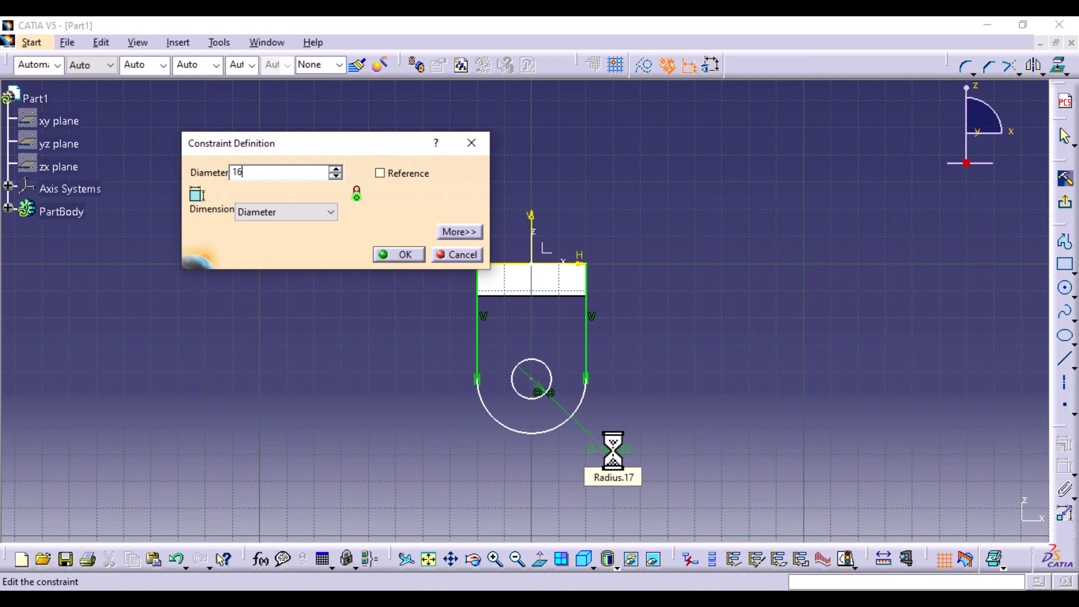
pyautogui.click(414, 255)
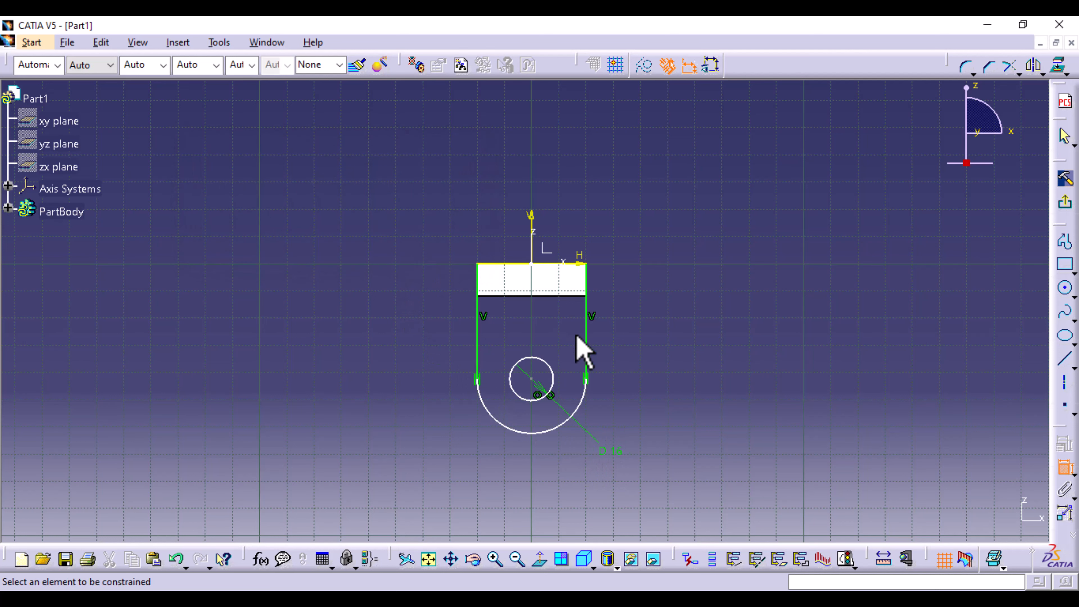
# - Dimension the length of the vertical line on the profile's +H side and set it to 40 mm
pyautogui.click(585, 345)
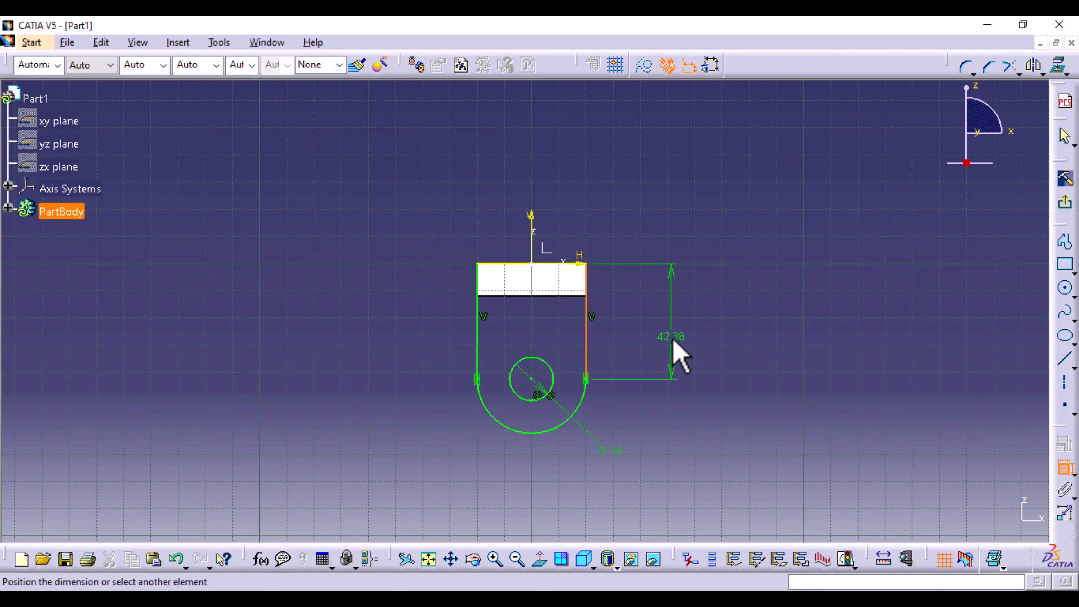
pyautogui.click(676, 354)
pyautogui.doubleClick(675, 336)
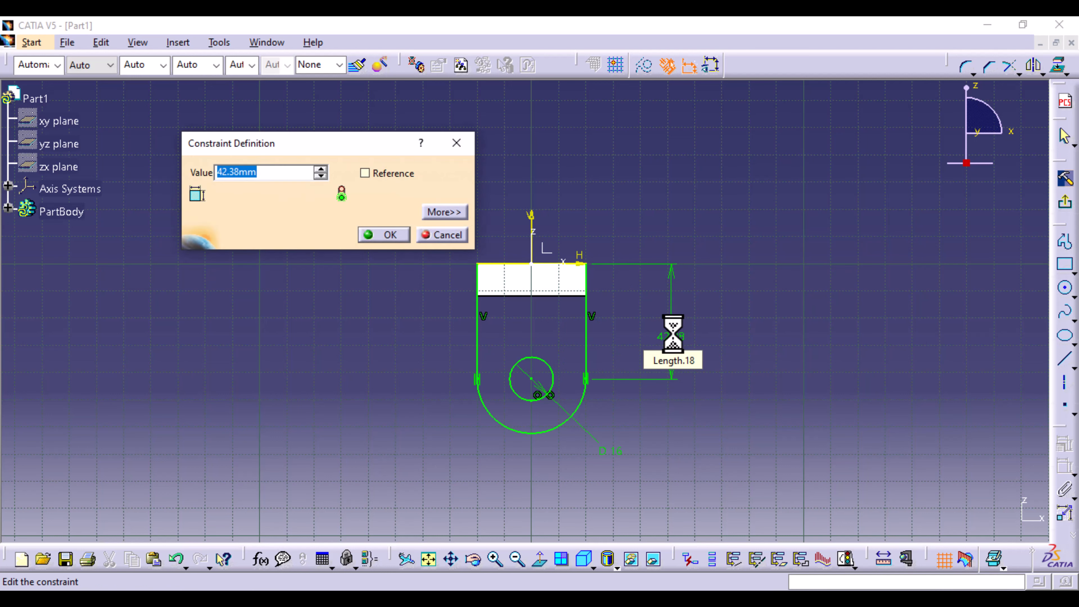
pyautogui.press('Return')
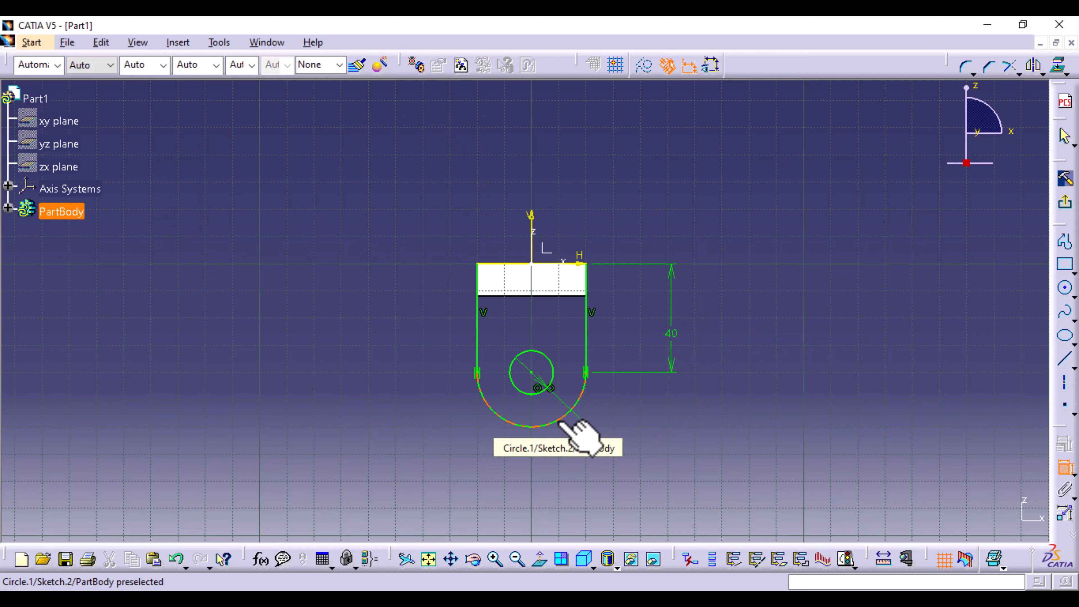
pyautogui.click(560, 422)
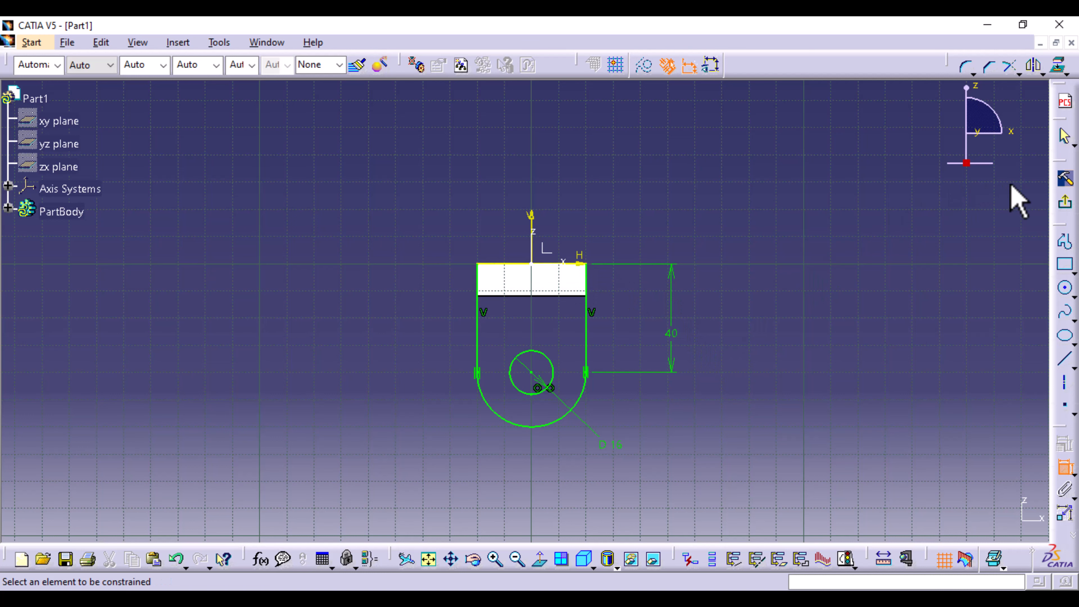
# - Leave the sketch and extrude it into a 12 mm pad with the direction reversed toward the first lug
pyautogui.click(1065, 203)
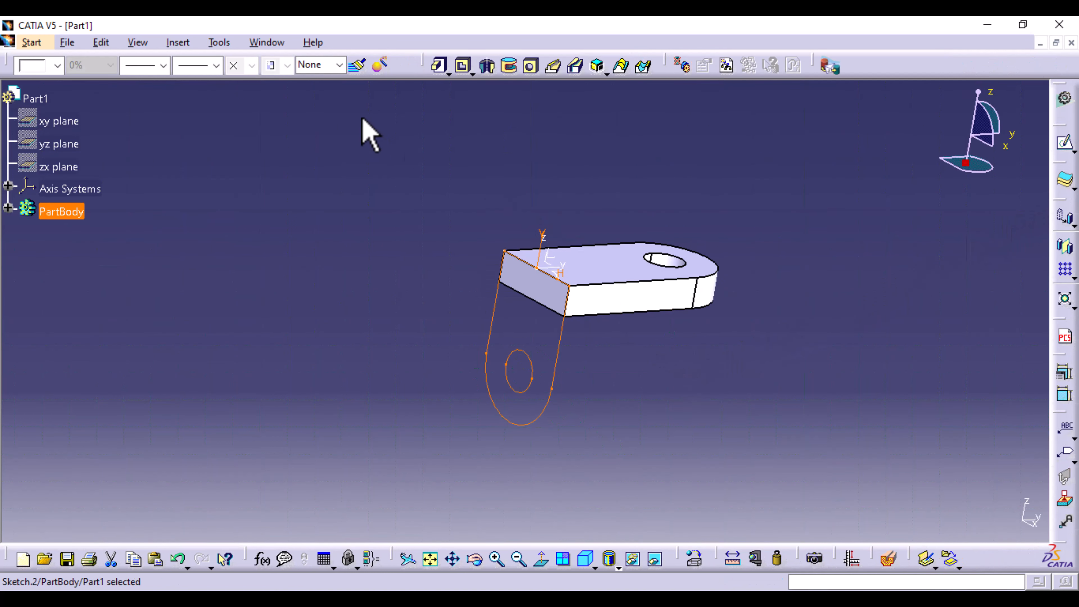
pyautogui.click(437, 66)
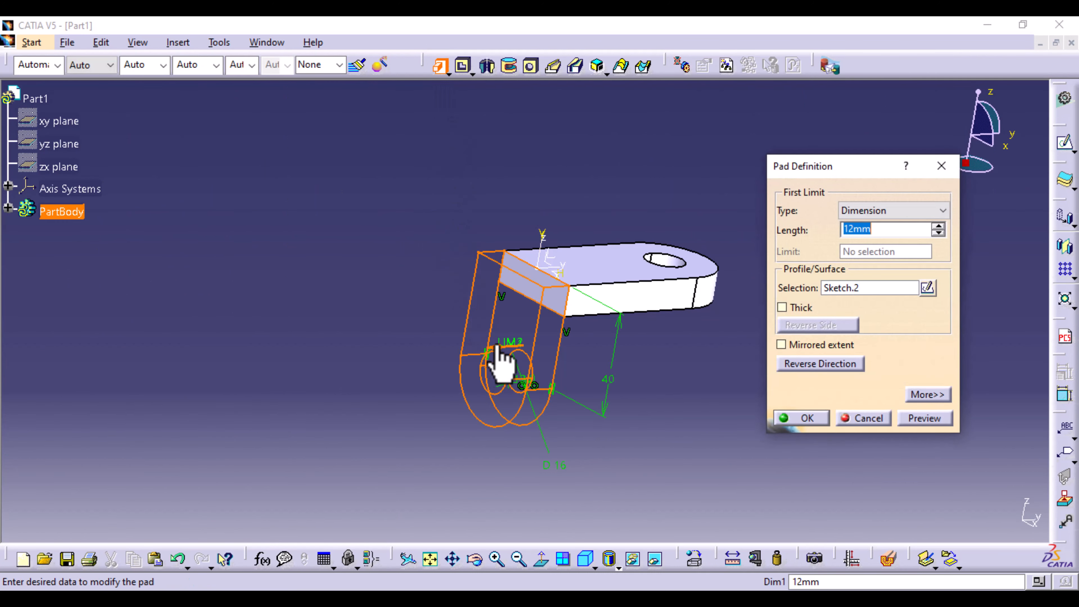
pyautogui.moveTo(506, 374)
pyautogui.mouseDown(button='middle')
pyautogui.moveTo(494, 378)
pyautogui.moveTo(539, 420)
pyautogui.moveTo(516, 373)
pyautogui.mouseUp(button='middle')
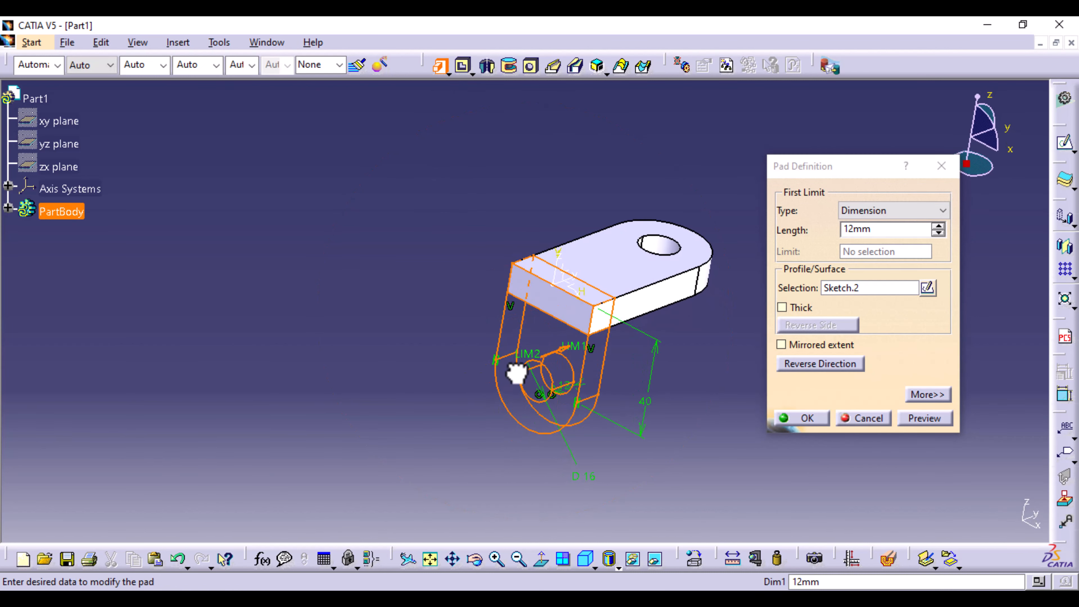
pyautogui.moveTo(760, 451); pyautogui.dragTo(630, 467, button='middle')
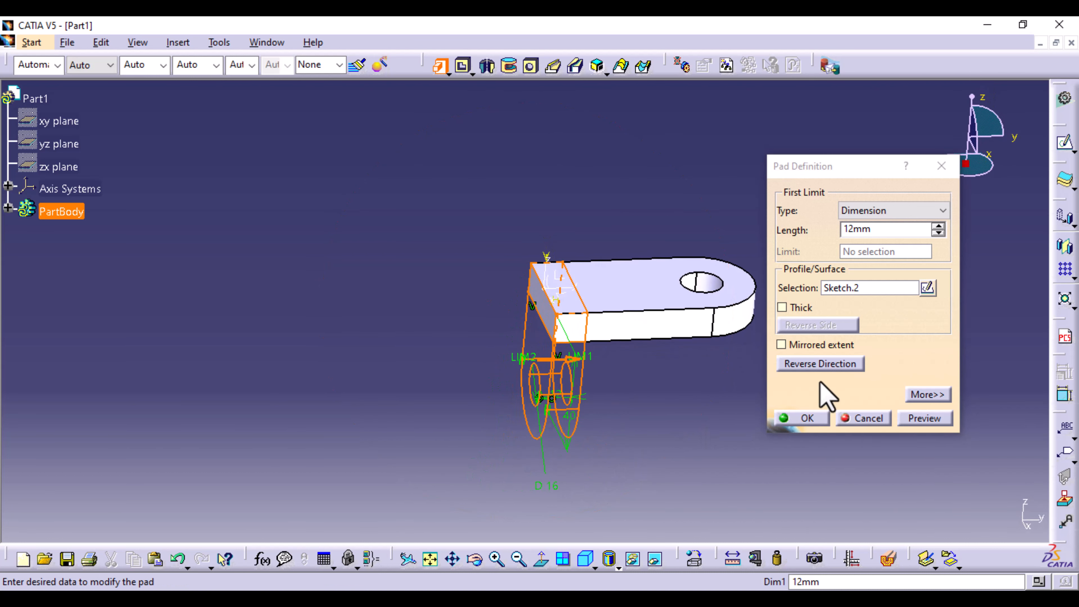
pyautogui.click(828, 364)
pyautogui.click(828, 364)
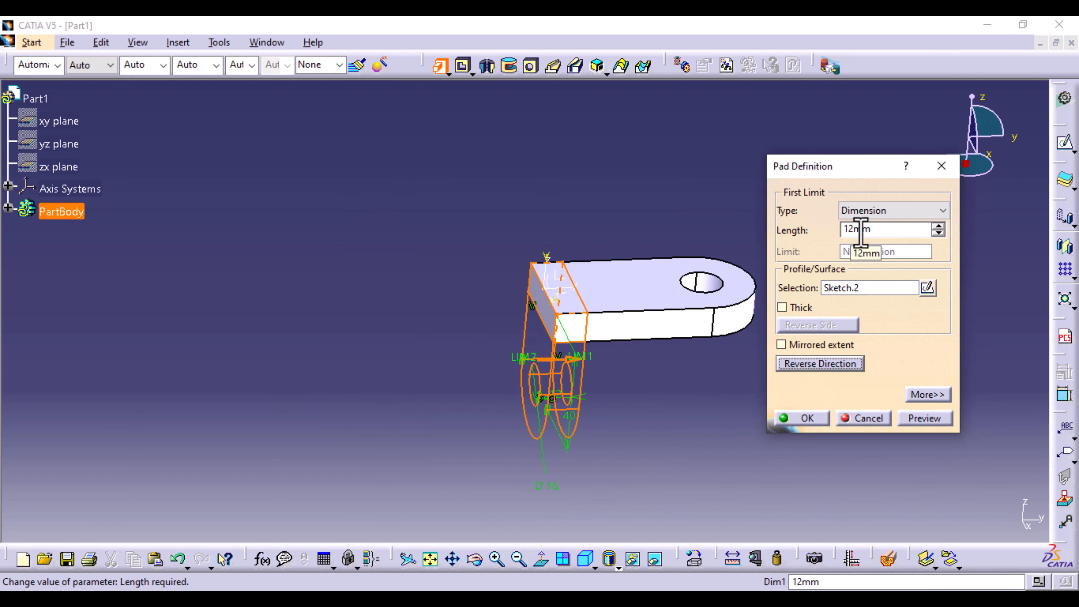
pyautogui.click(944, 420)
pyautogui.click(818, 419)
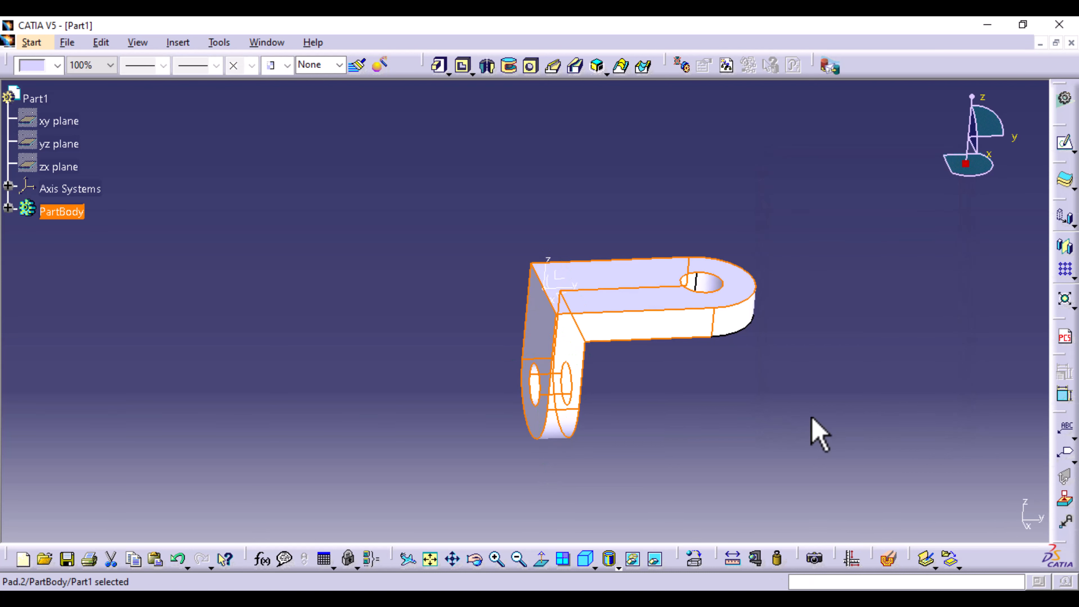
# - Open a new sketch on the L-shaped side face shared by the two lugs
pyautogui.moveTo(727, 406); pyautogui.dragTo(622, 295, button='middle')
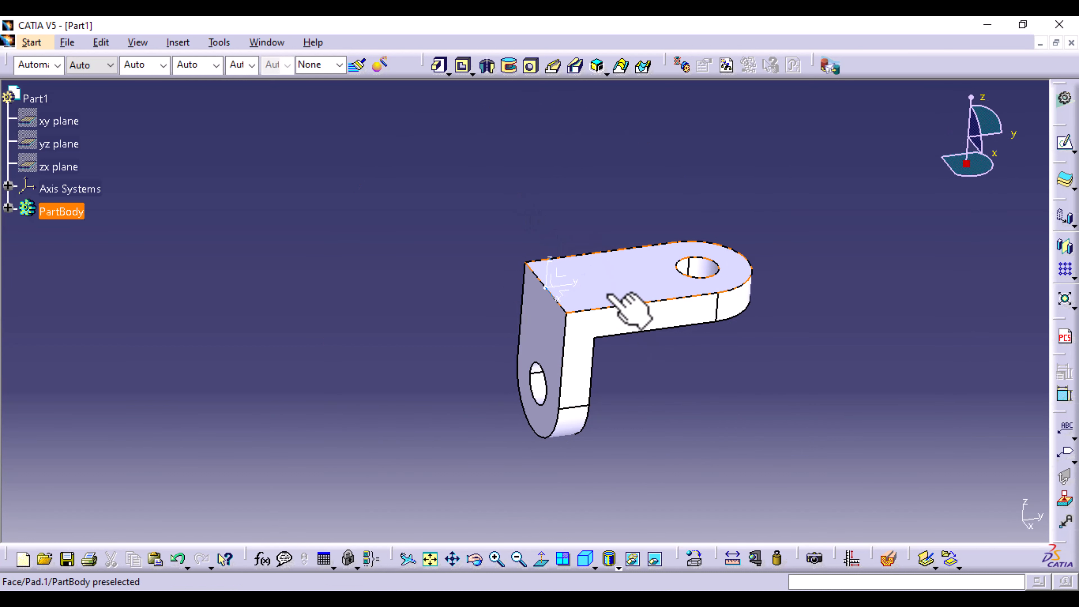
pyautogui.click(621, 327)
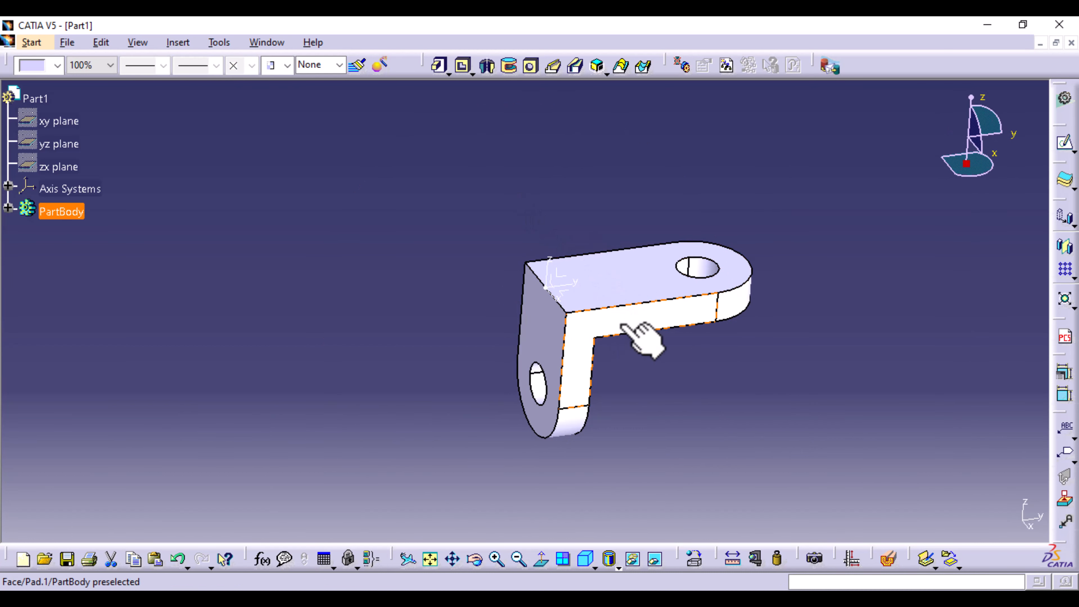
pyautogui.click(1066, 146)
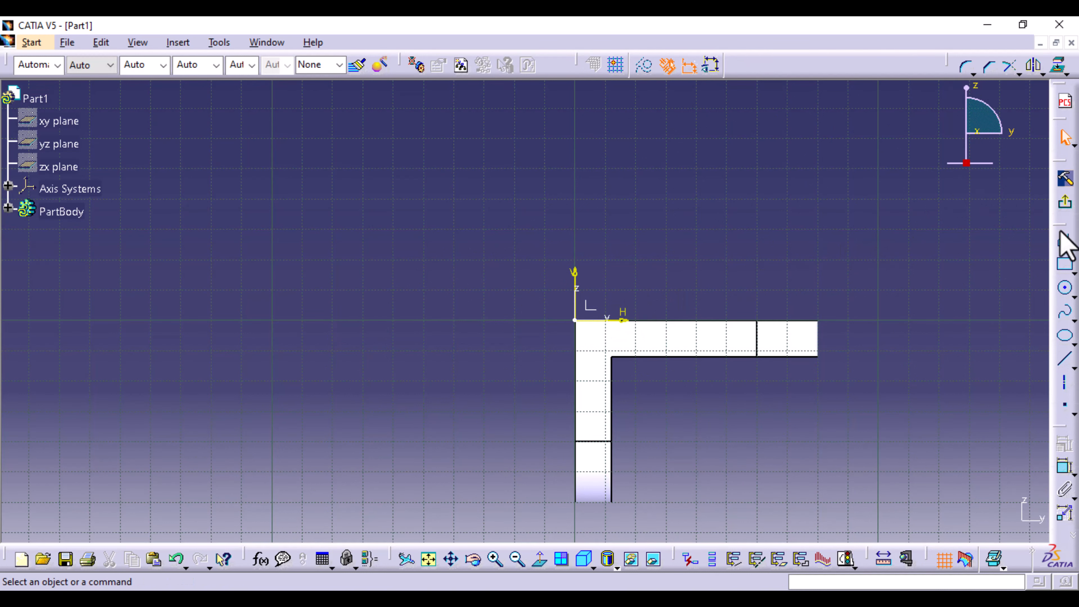
# - Sketch a closed arch profile from the origin with a base about 40 mm wide, vertical sides about 21 mm high and a tangent arc
pyautogui.click(1063, 246)
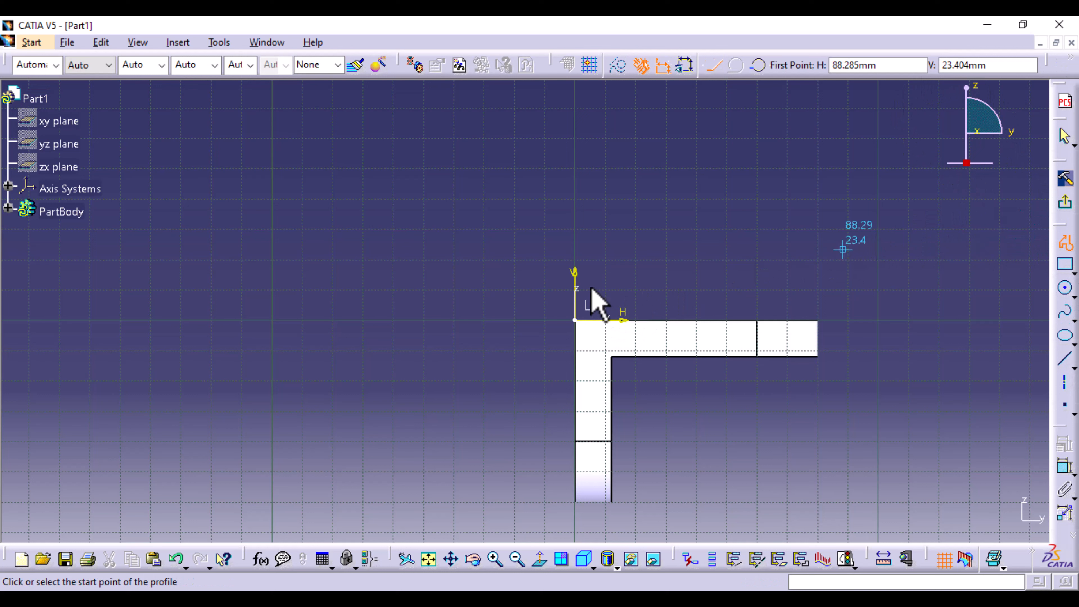
pyautogui.click(574, 320)
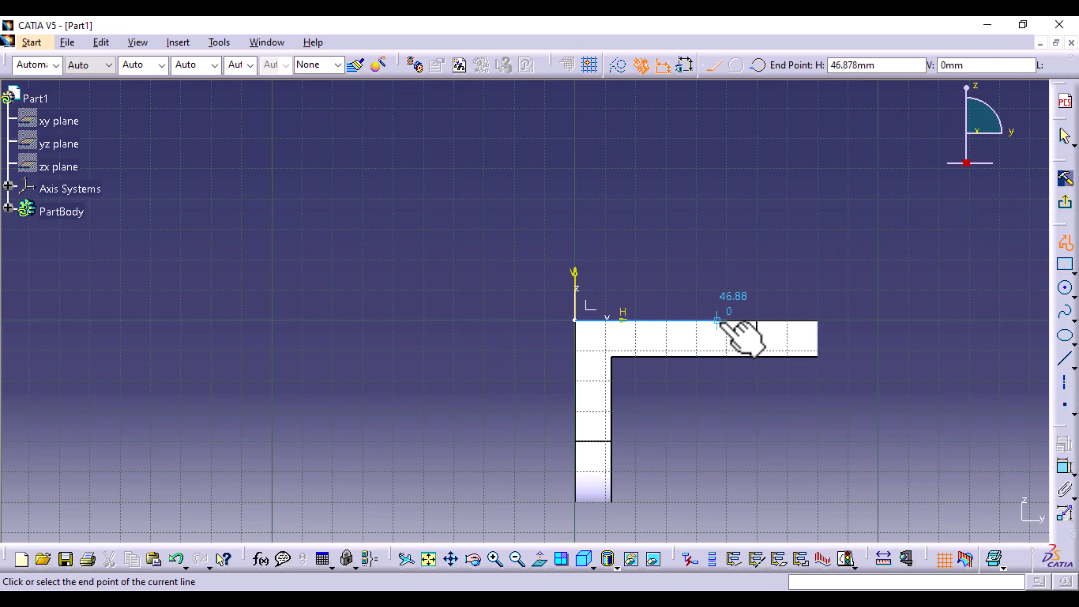
pyautogui.click(696, 319)
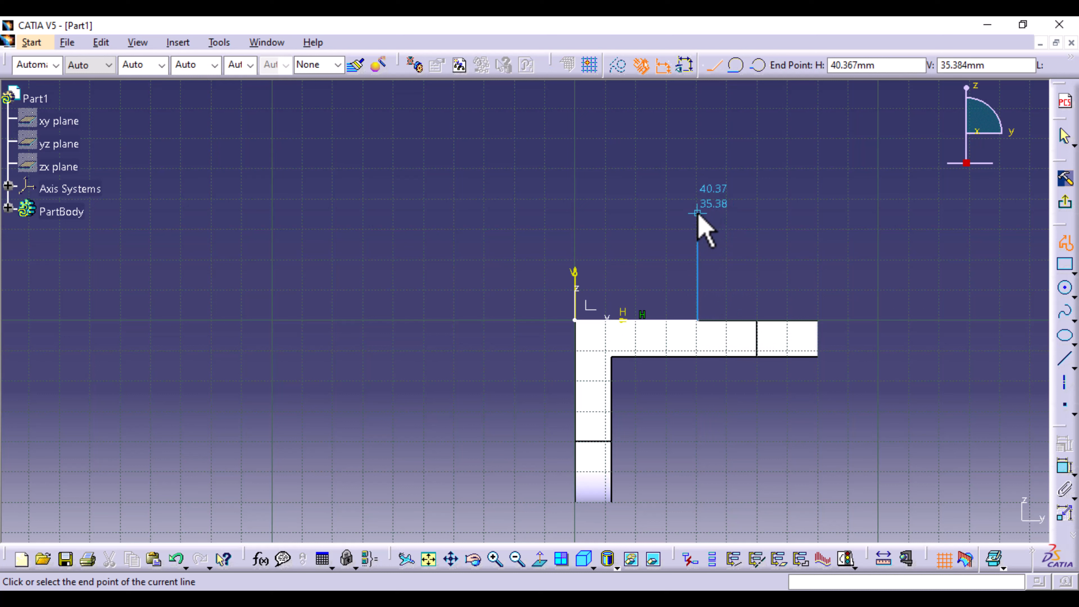
pyautogui.click(697, 255)
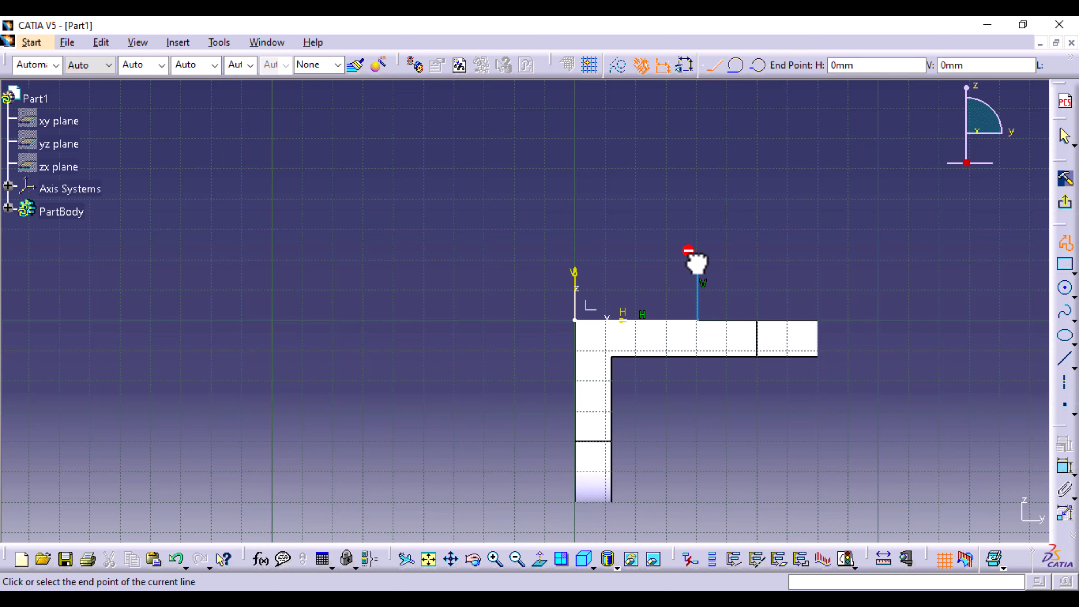
pyautogui.click(737, 67)
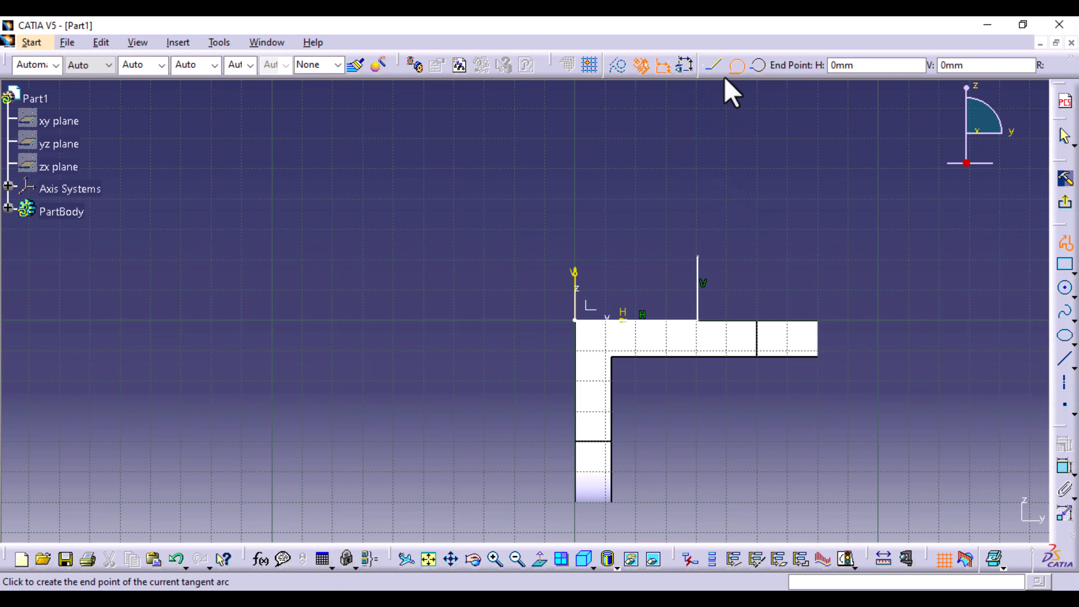
pyautogui.click(575, 257)
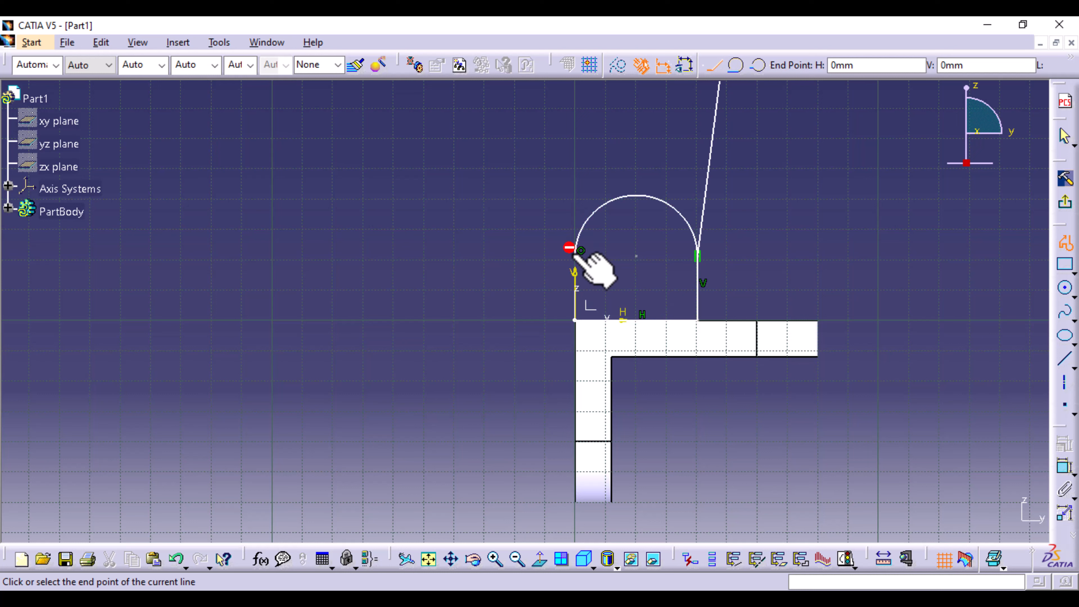
pyautogui.click(575, 320)
pyautogui.click(694, 453)
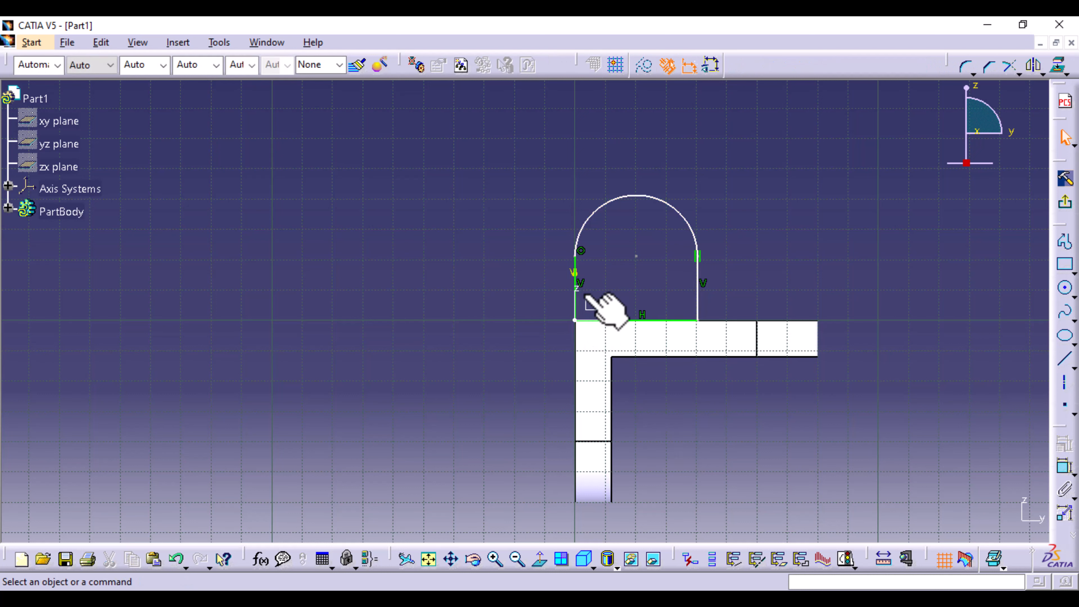
# - Add a tangency constraint between the arch's arc and the vertical line lying on the V axis
pyautogui.click(588, 299)
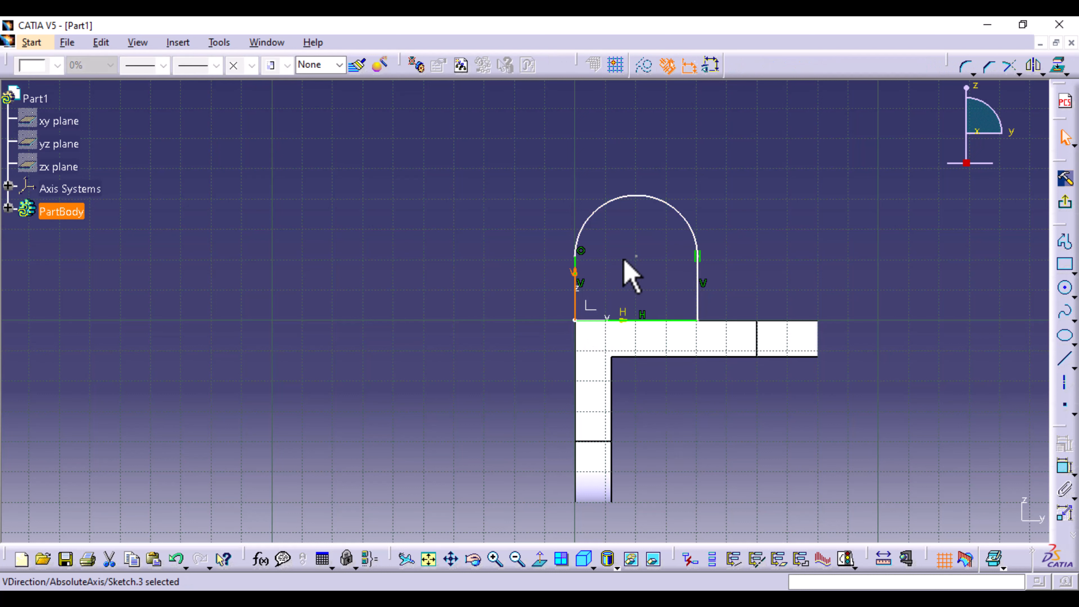
pyautogui.click(594, 258)
pyautogui.click(575, 257)
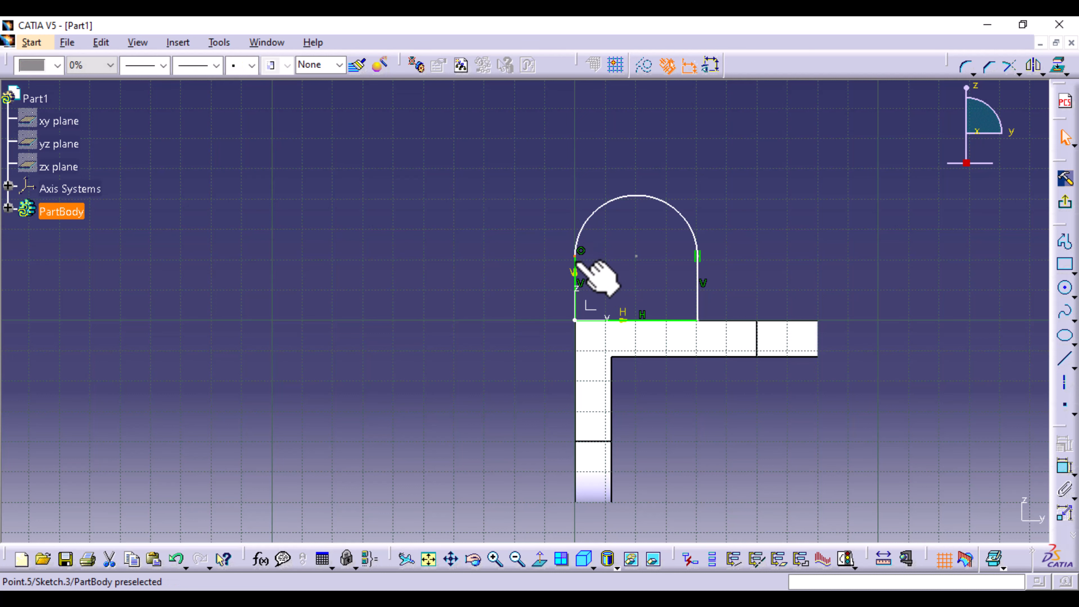
pyautogui.click(607, 271)
pyautogui.moveTo(607, 276); pyautogui.dragTo(610, 219, button='middle')
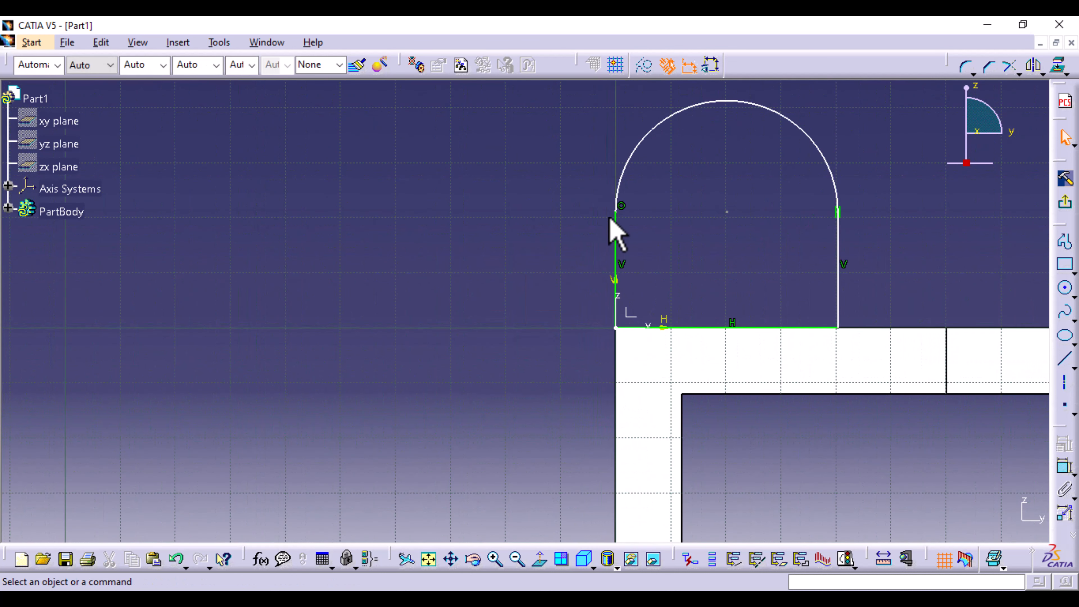
pyautogui.click(615, 242)
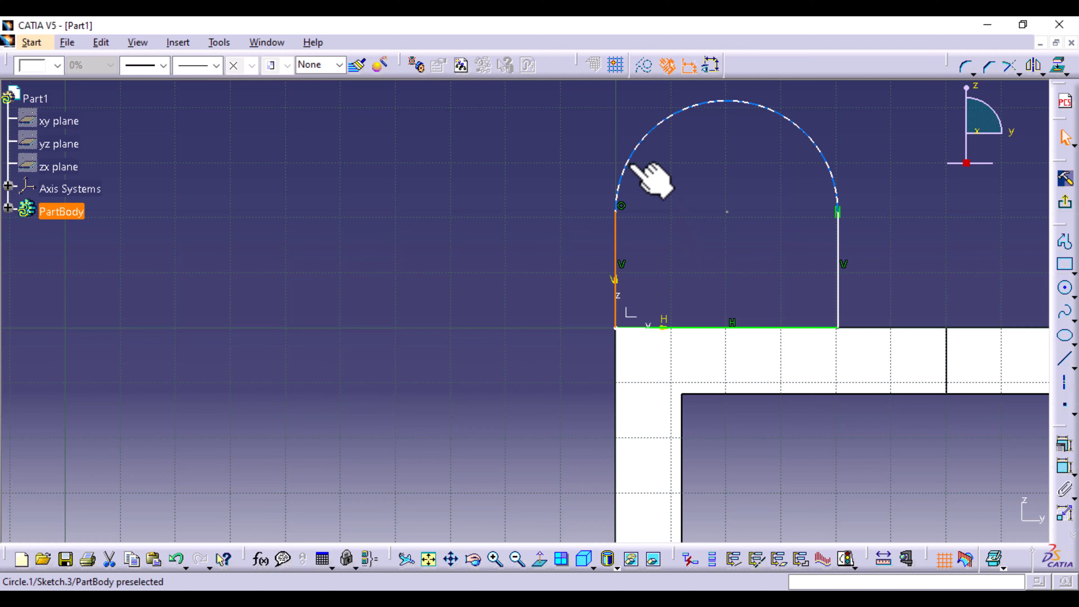
pyautogui.keyDown('ctrl'); pyautogui.click(632, 157); pyautogui.keyUp('ctrl')
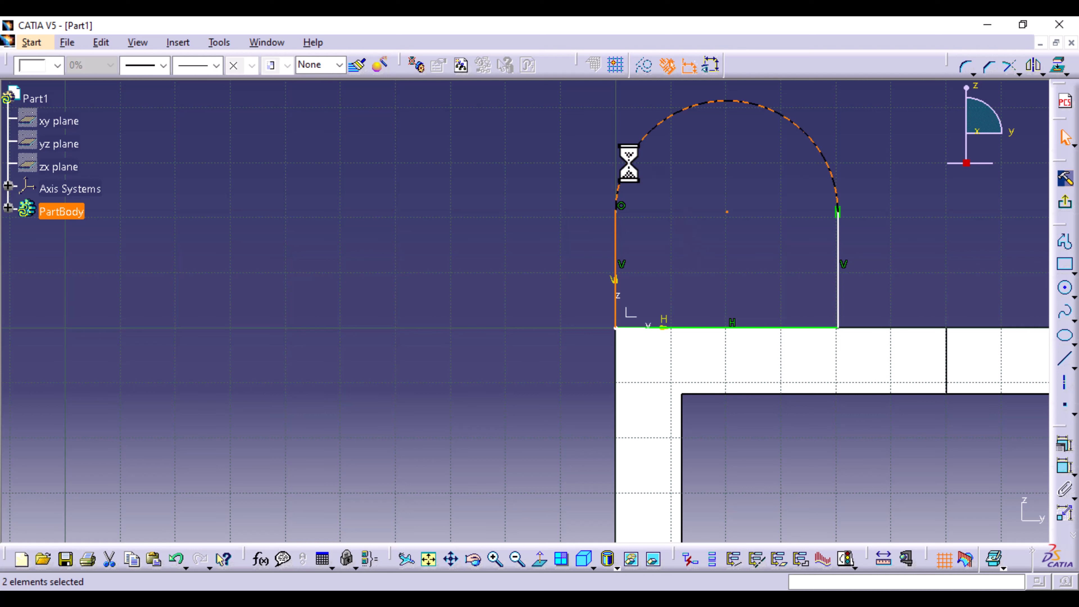
pyautogui.click(1068, 451)
pyautogui.click(964, 318)
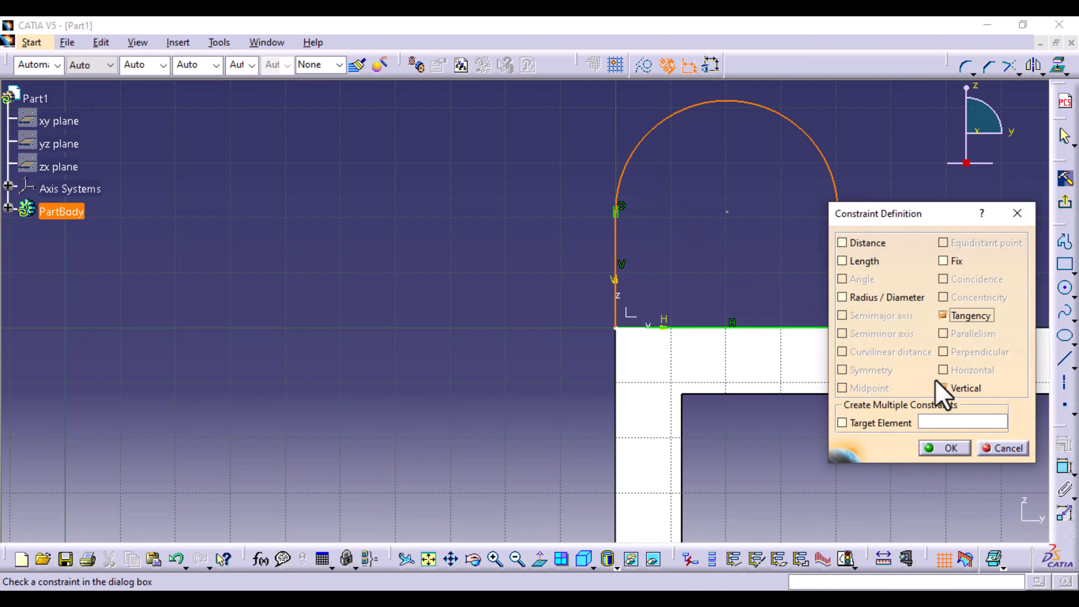
pyautogui.click(946, 447)
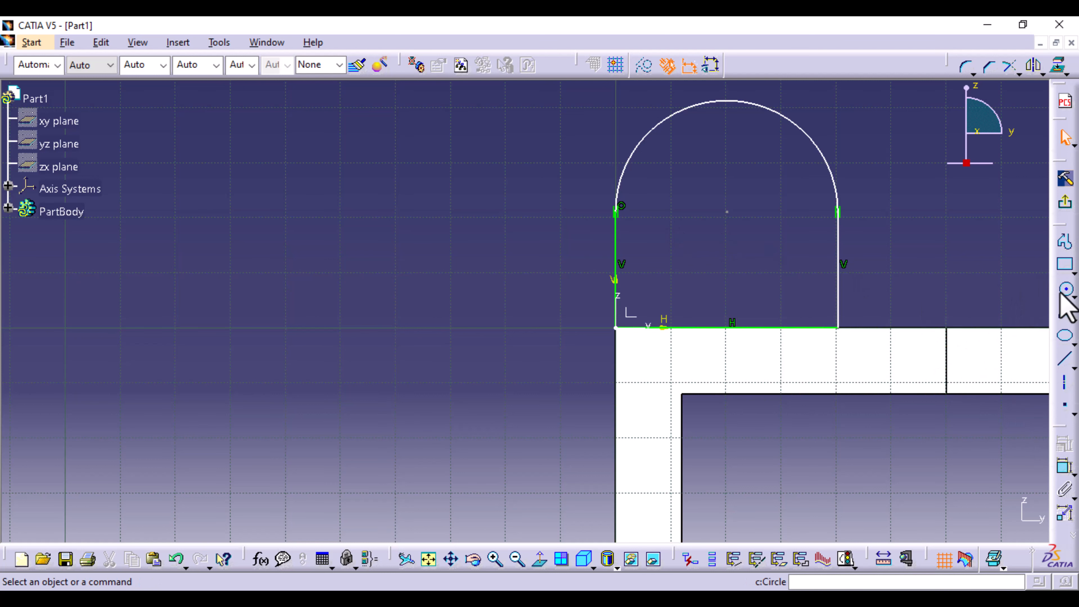
# - Draw a circle centred on the arch's arc centre and constrain its diameter to 16 mm
pyautogui.click(1071, 295)
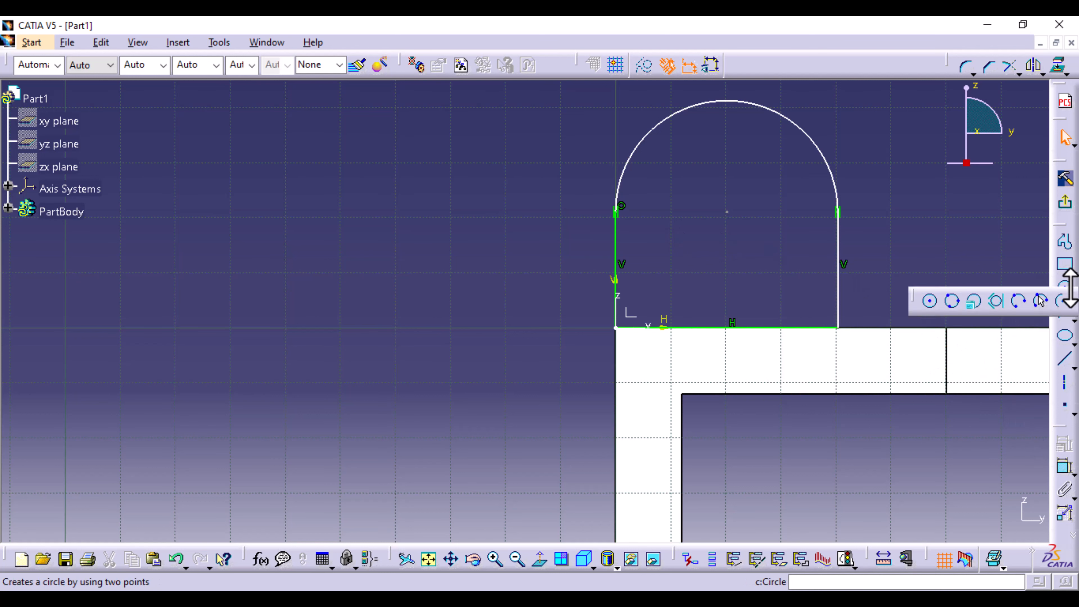
pyautogui.click(930, 300)
pyautogui.click(726, 212)
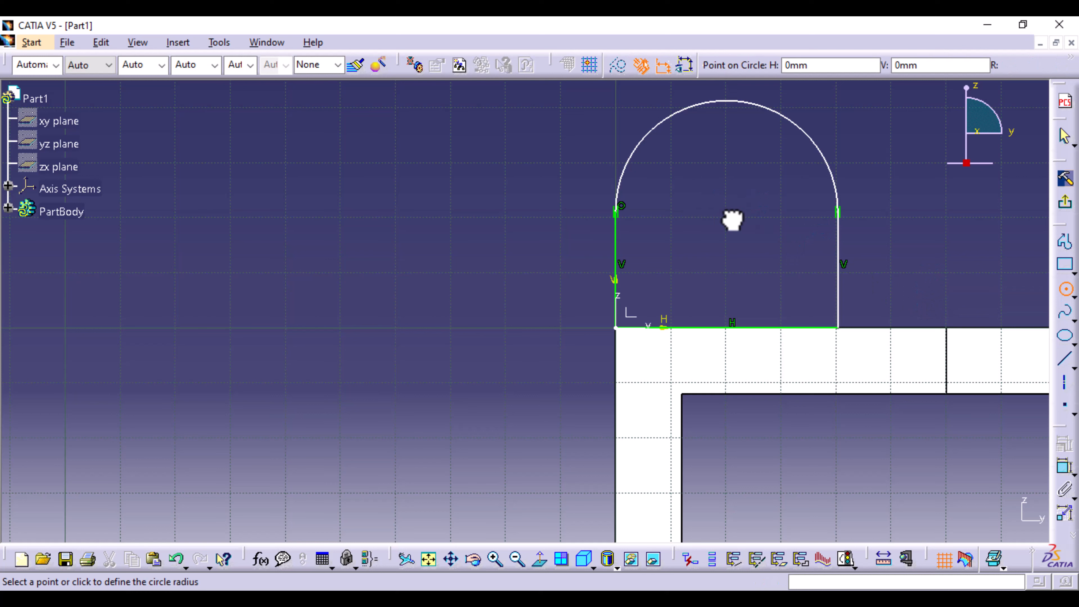
pyautogui.click(755, 205)
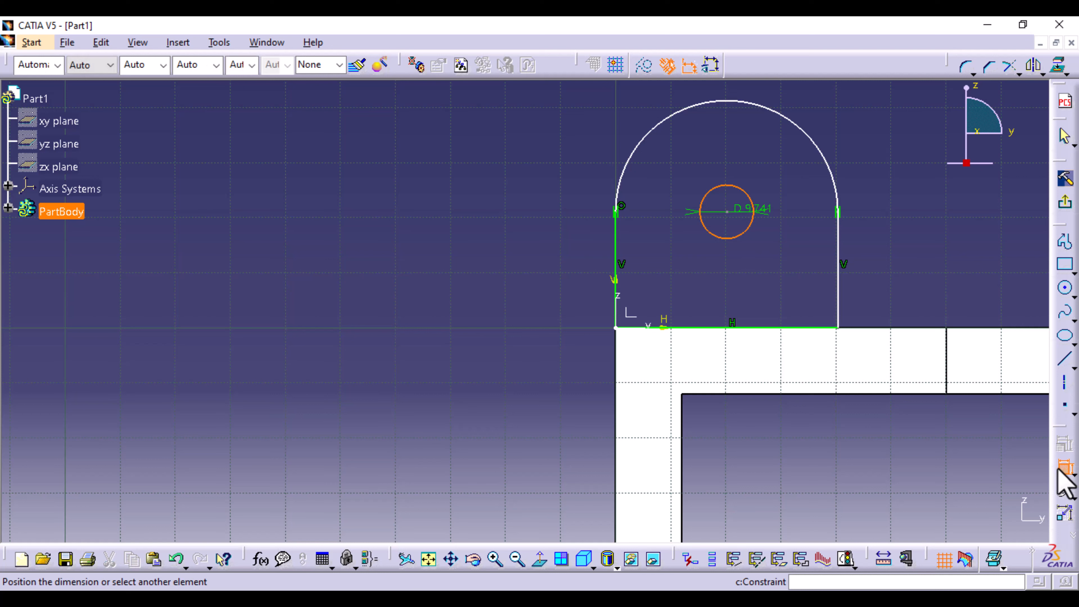
pyautogui.click(849, 130)
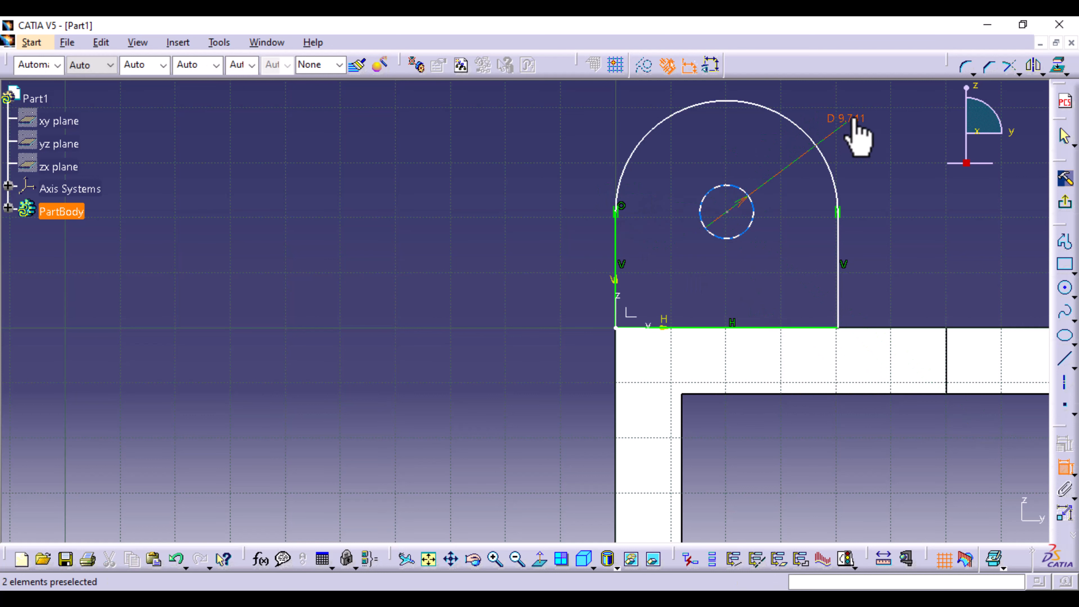
pyautogui.doubleClick(851, 125)
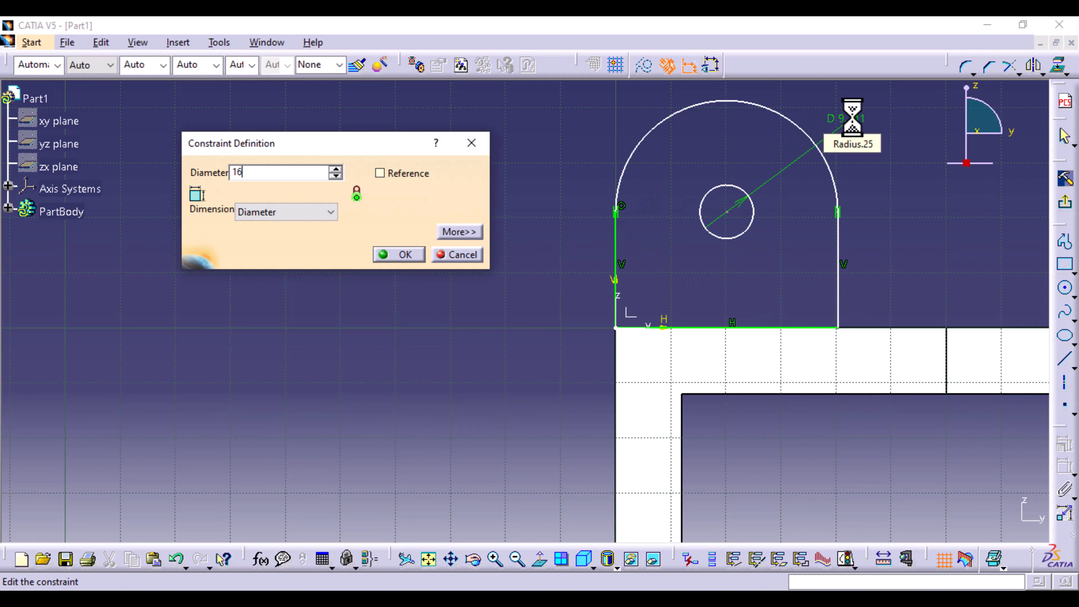
pyautogui.press('Return')
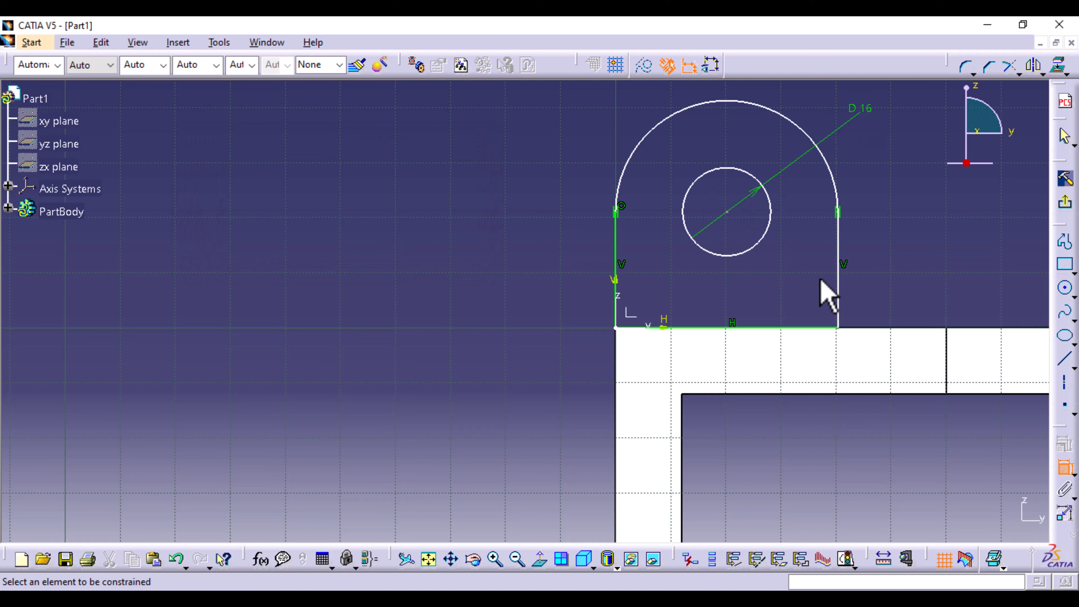
# - Constrain the radius of the arch's arc to 20 mm
pyautogui.click(820, 146)
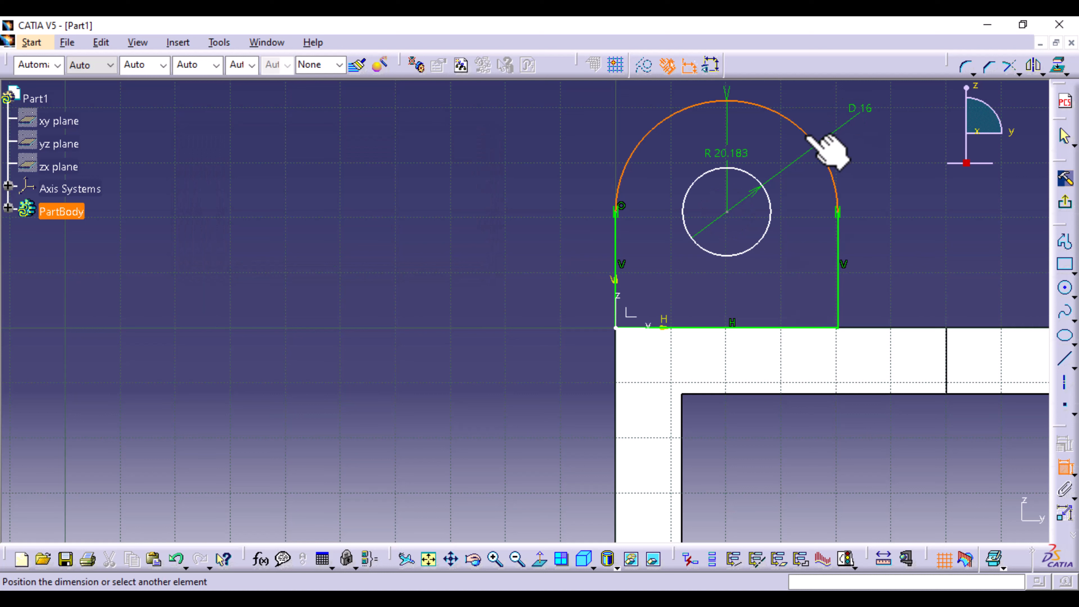
pyautogui.click(889, 154)
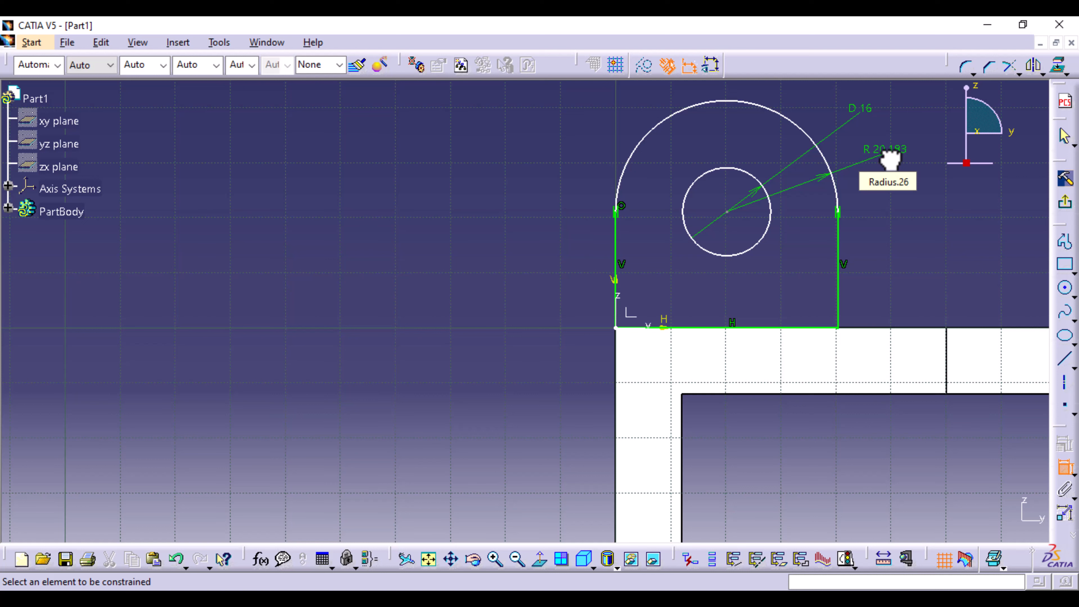
pyautogui.doubleClick(887, 148)
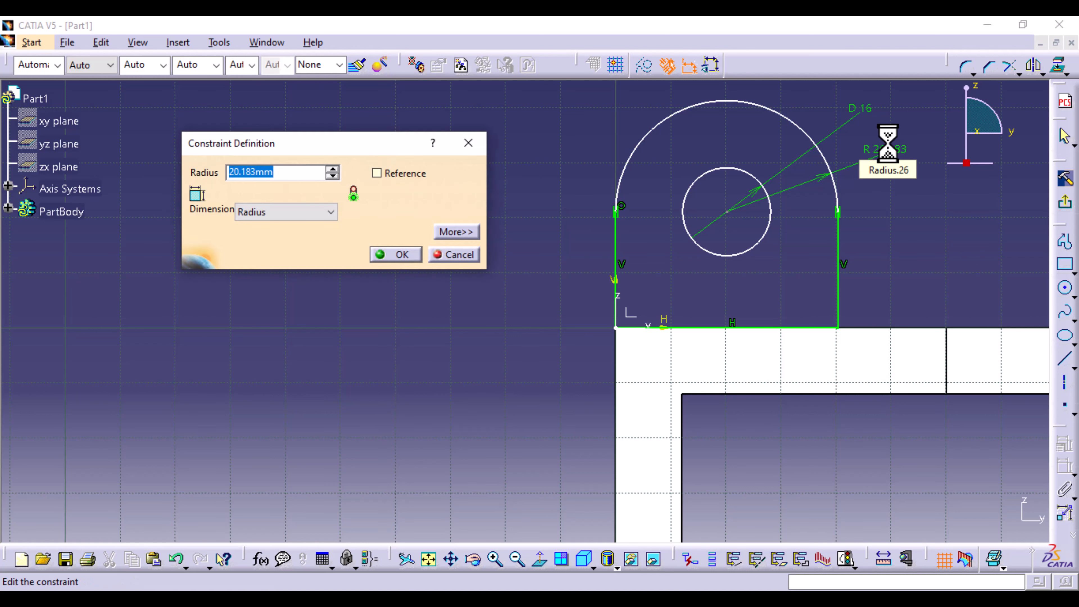
pyautogui.write('20')
pyautogui.press('Return')
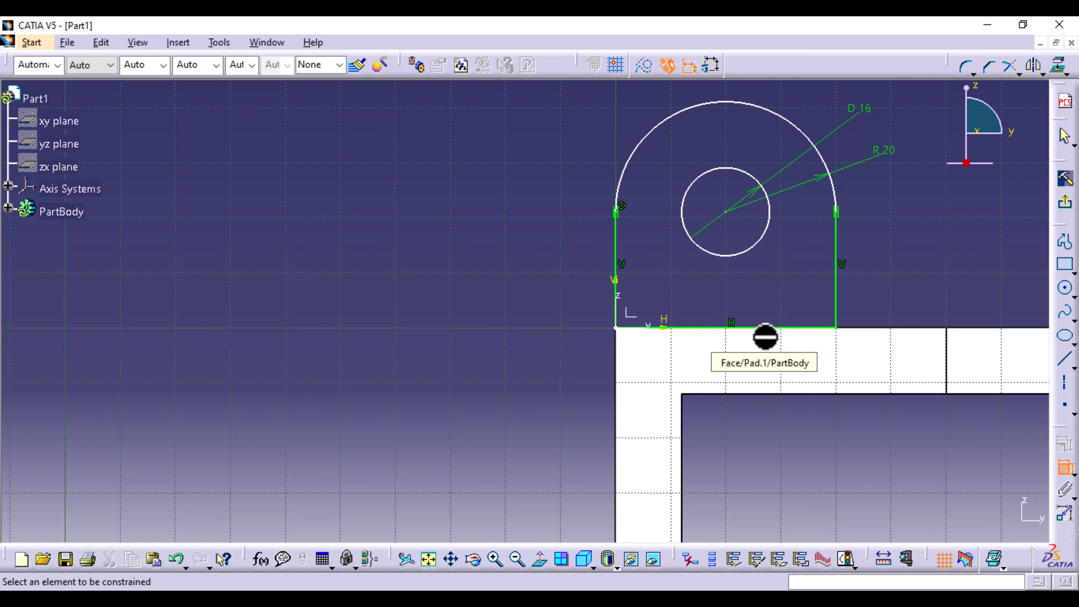
# - Constrain the length of the arch's vertical side opposite the V axis to 20 mm
pyautogui.click(837, 304)
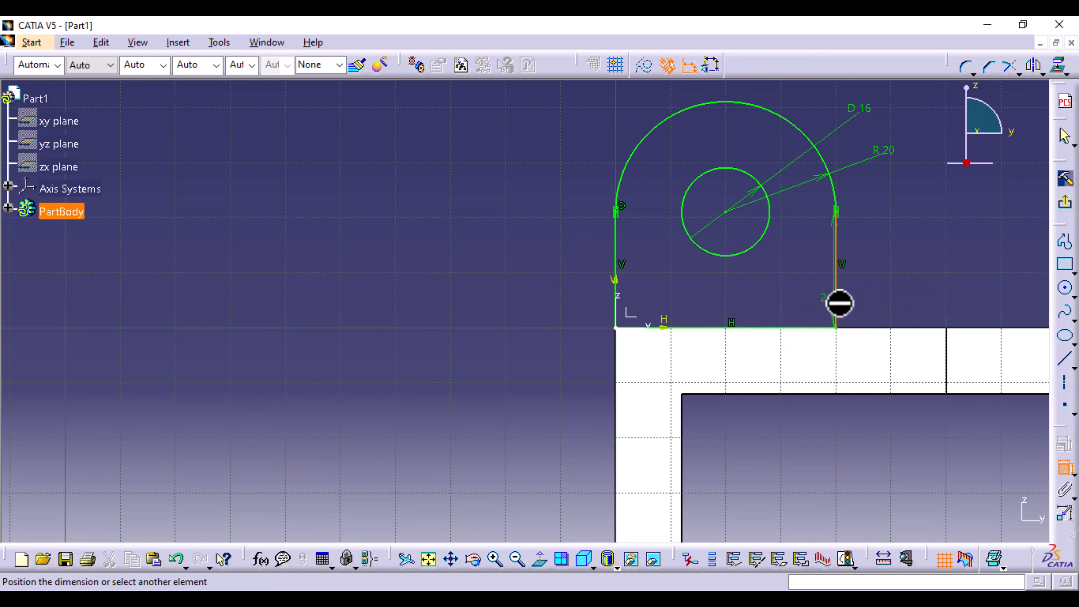
pyautogui.click(882, 293)
pyautogui.doubleClick(885, 277)
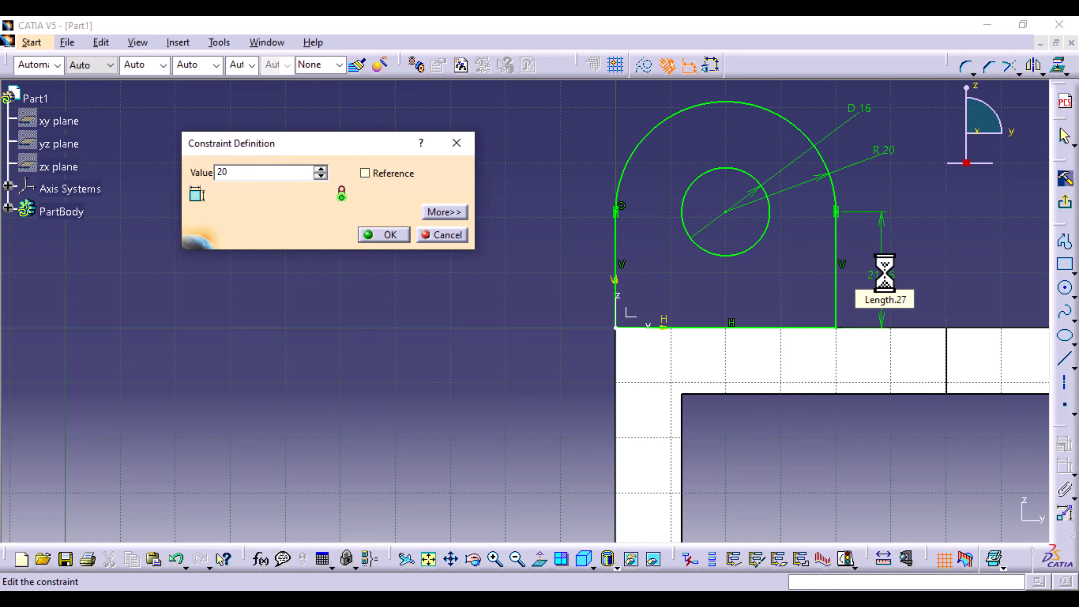
pyautogui.press('Return')
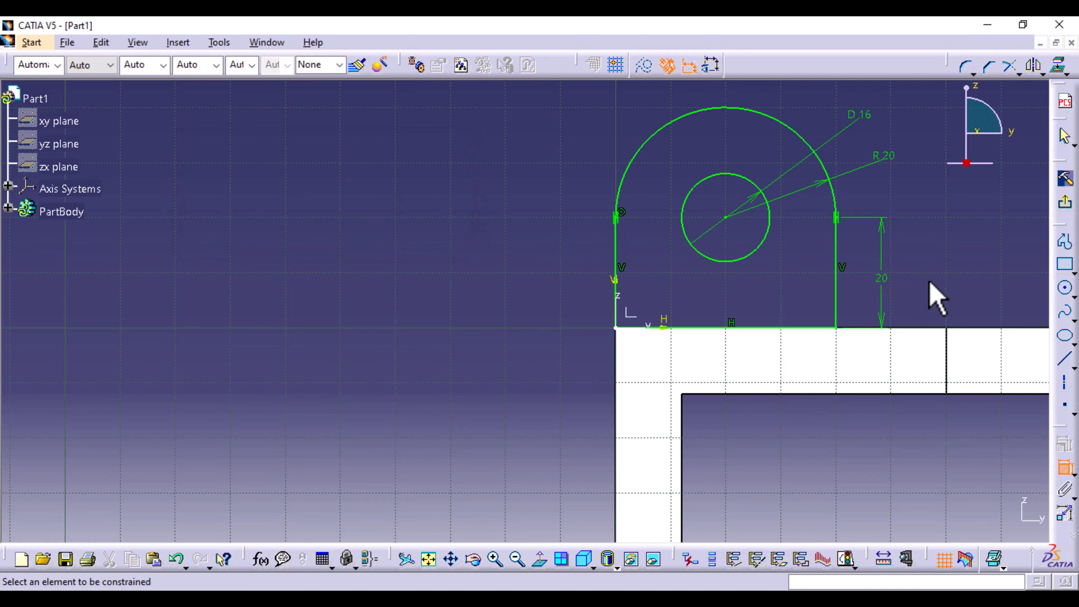
# - Leave the sketch and extrude it into a 12 mm pad with the direction reversed toward the part
pyautogui.moveTo(937, 297)
pyautogui.mouseDown(button='middle')
pyautogui.moveTo(785, 272)
pyautogui.moveTo(689, 323)
pyautogui.mouseUp(button='middle')
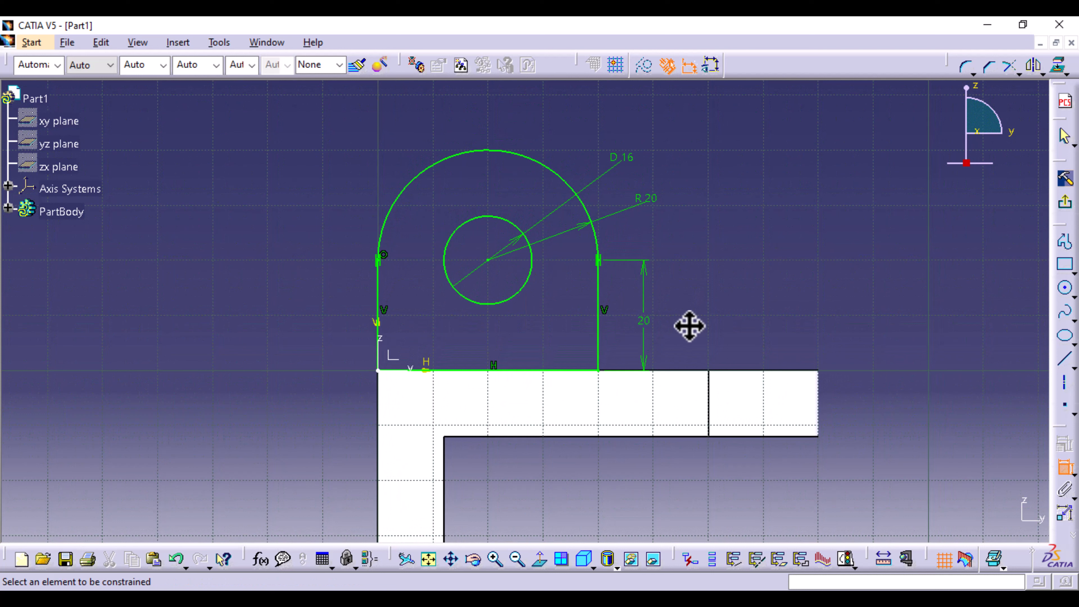
pyautogui.click(1064, 186)
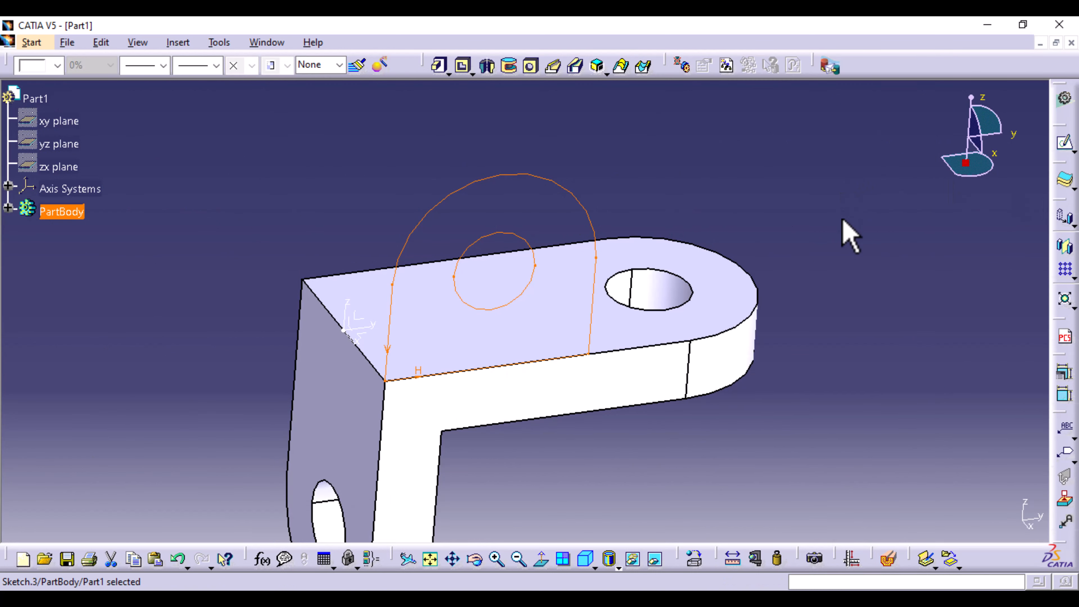
pyautogui.click(439, 70)
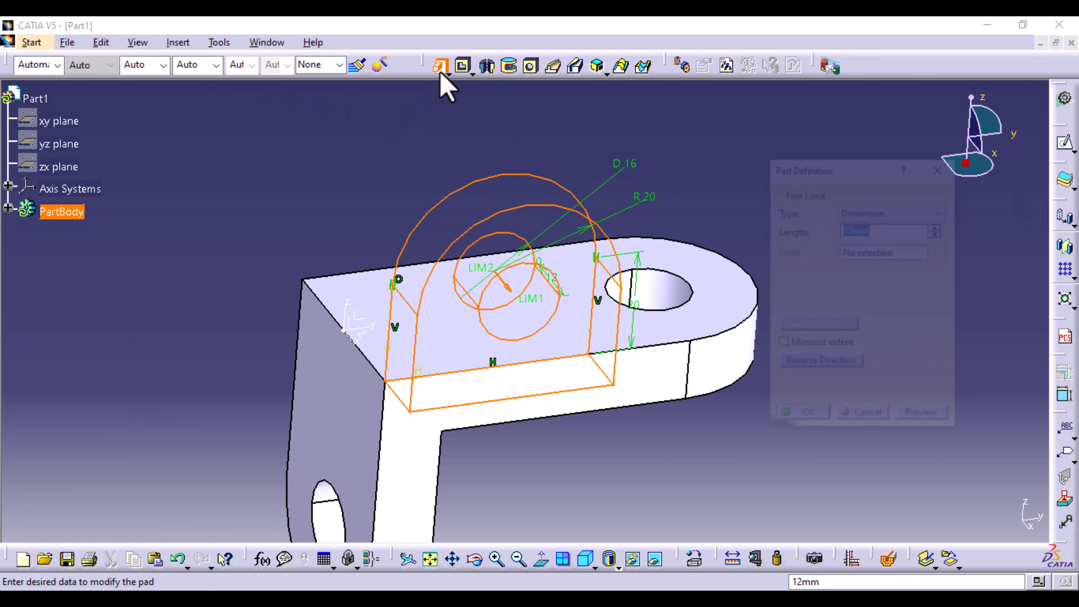
pyautogui.click(820, 364)
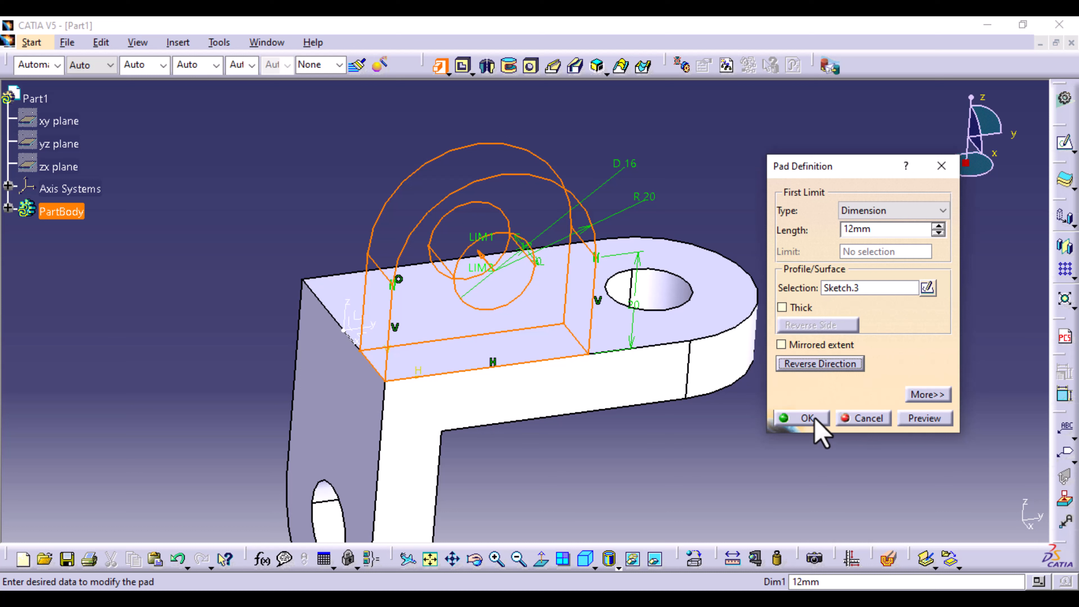
pyautogui.click(935, 418)
pyautogui.click(823, 419)
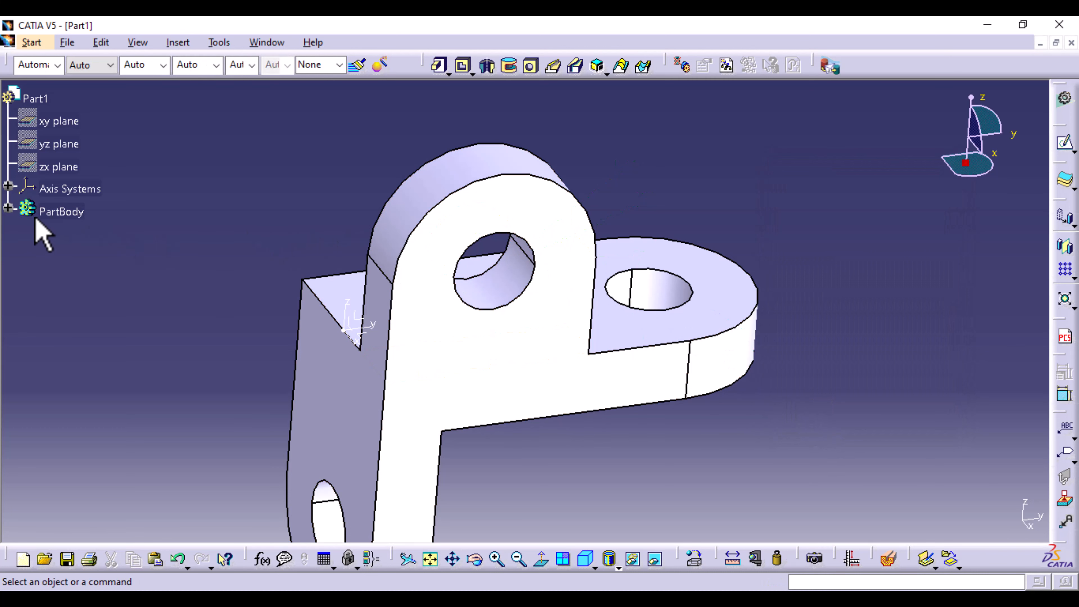
# - Mirror Pad.3 about the YZ plane of the axis system to create the opposite upright lug
pyautogui.click(9, 208)
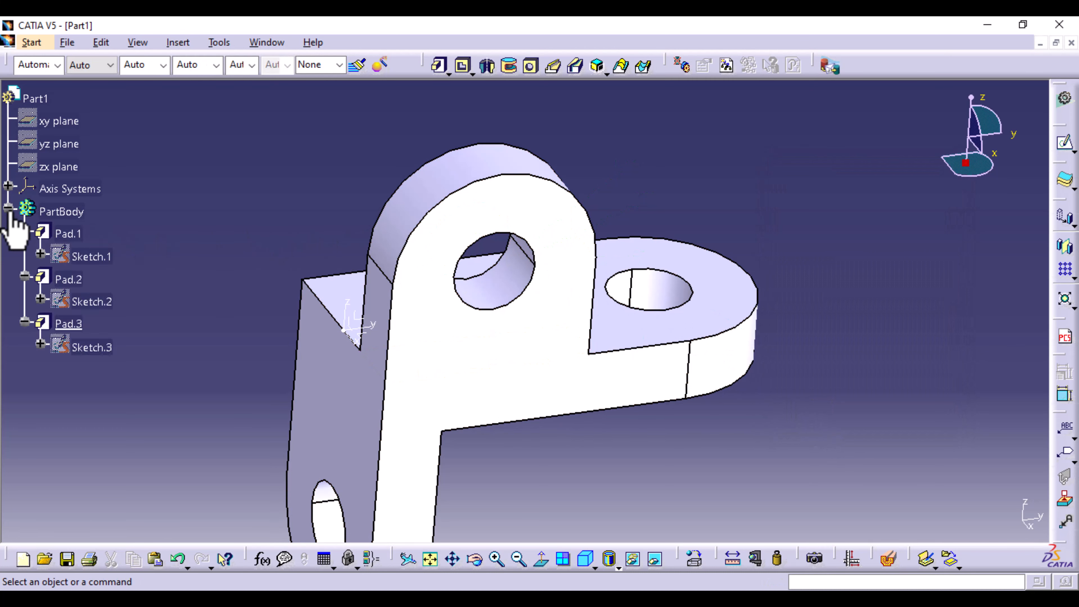
pyautogui.click(68, 323)
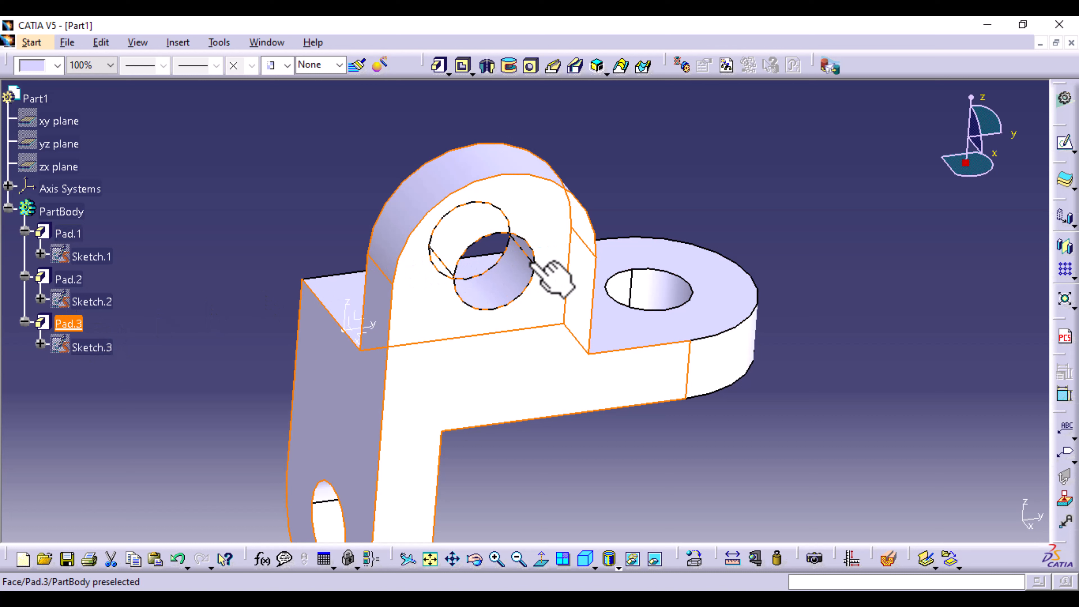
pyautogui.click(186, 44)
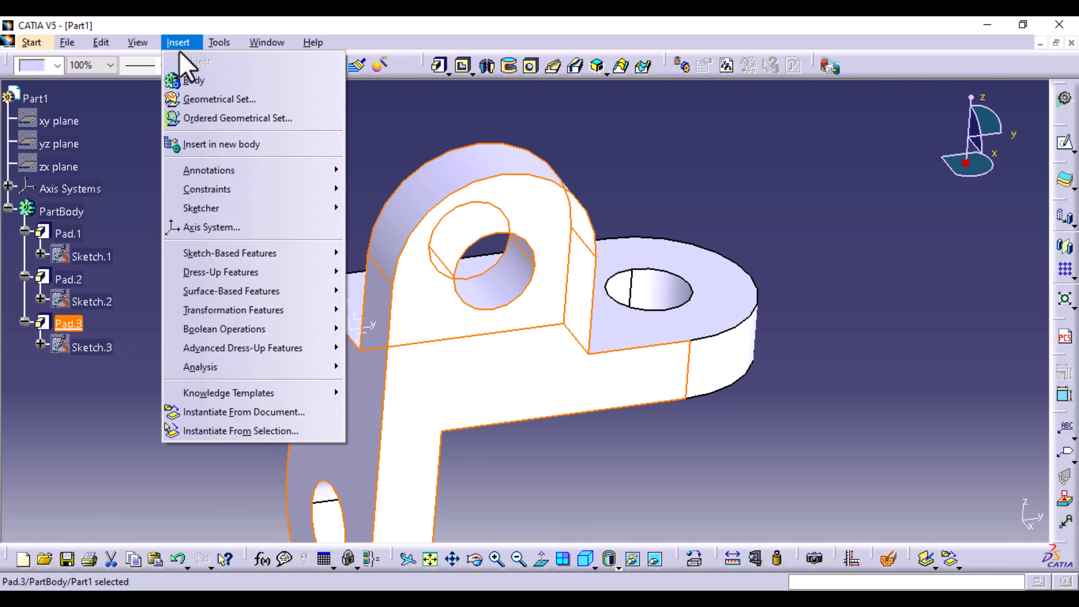
pyautogui.moveTo(249, 312)
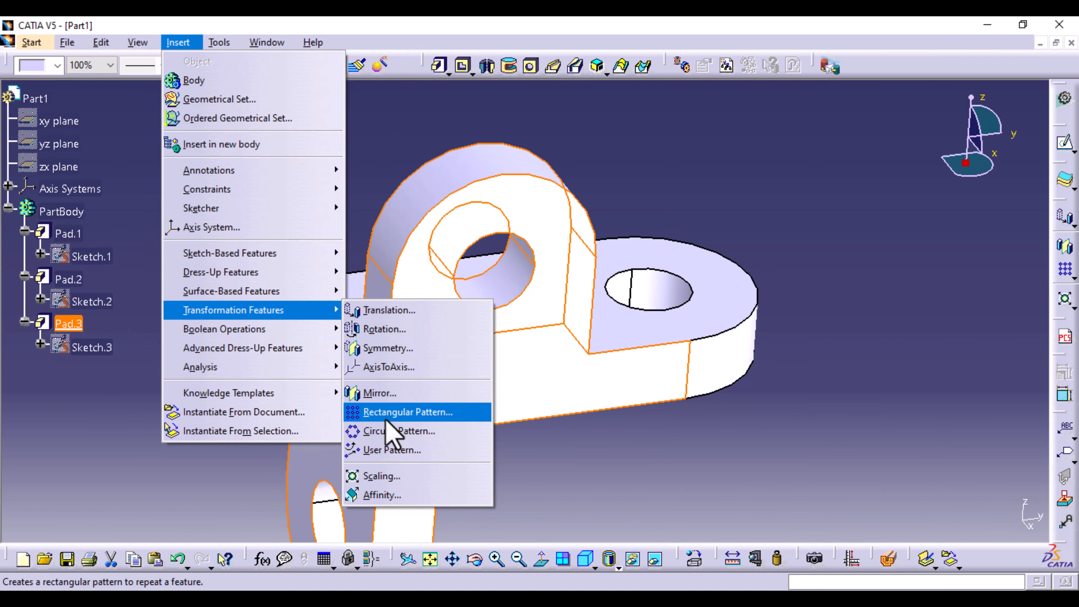
pyautogui.click(370, 395)
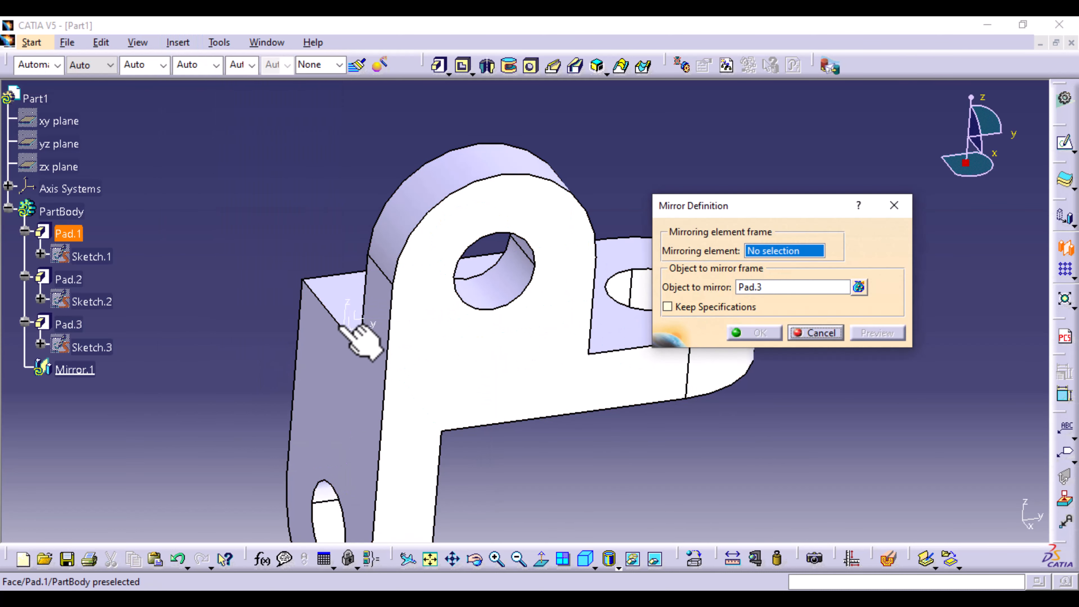
pyautogui.click(365, 321)
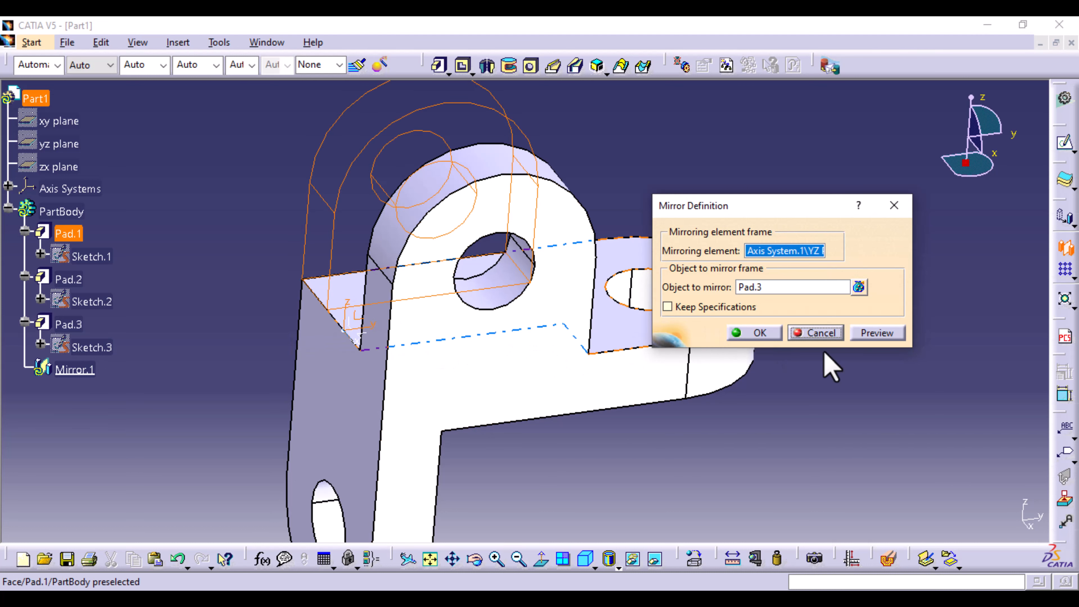
pyautogui.click(876, 333)
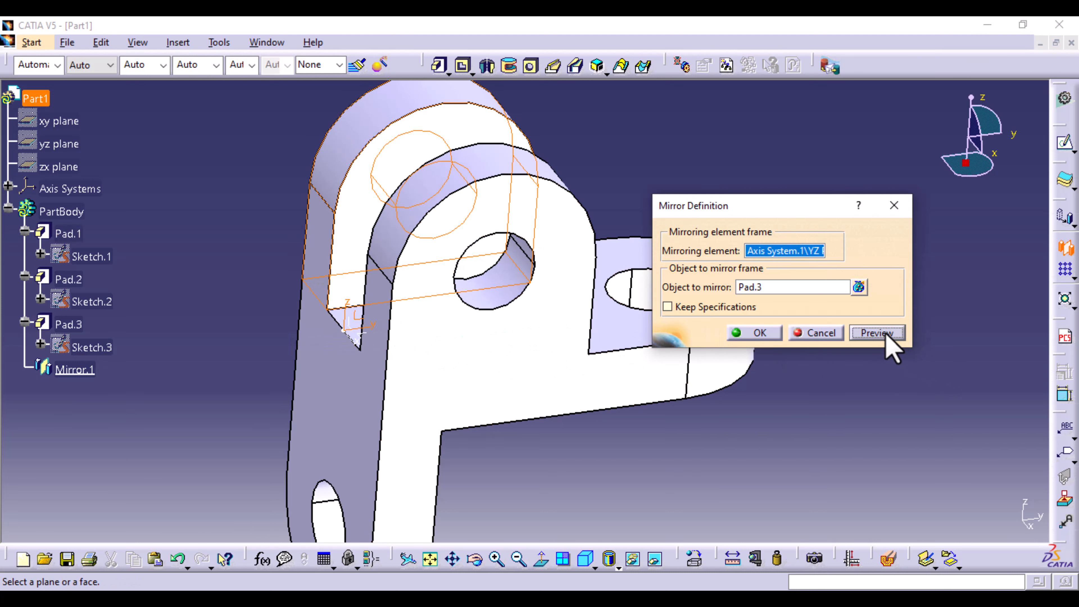
pyautogui.click(751, 336)
# - Reopen Sketch.1, add a tangency constraint between the end arc and the vertical line lacking one, and leave the sketch
pyautogui.moveTo(775, 393); pyautogui.dragTo(578, 441, button='middle')
pyautogui.moveTo(824, 325); pyautogui.dragTo(667, 289, button='middle')
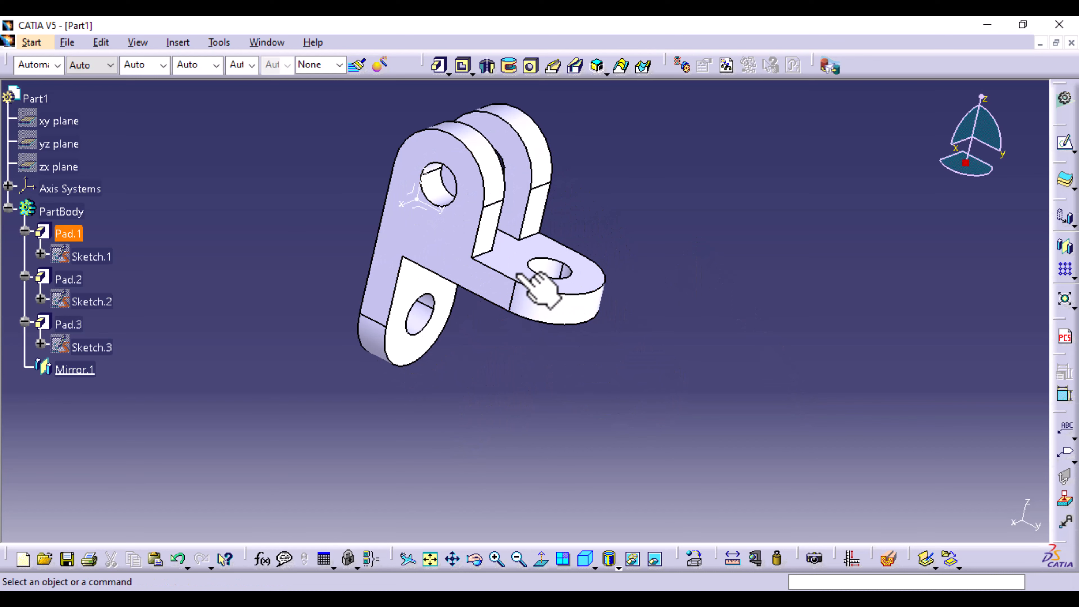
pyautogui.doubleClick(85, 256)
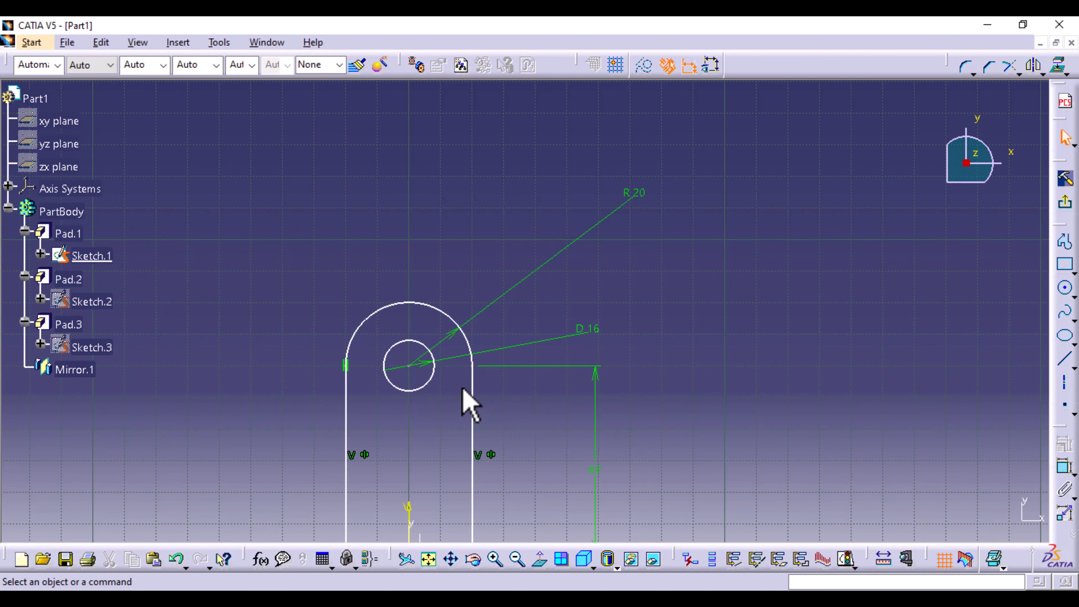
pyautogui.click(479, 389)
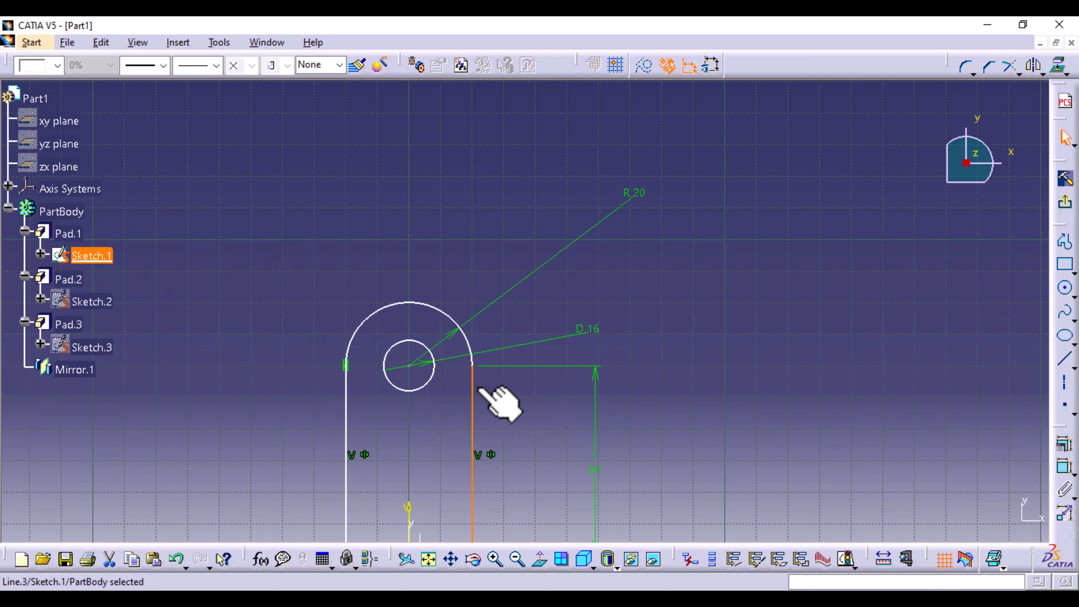
pyautogui.keyDown('ctrl'); pyautogui.click(468, 338); pyautogui.keyUp('ctrl')
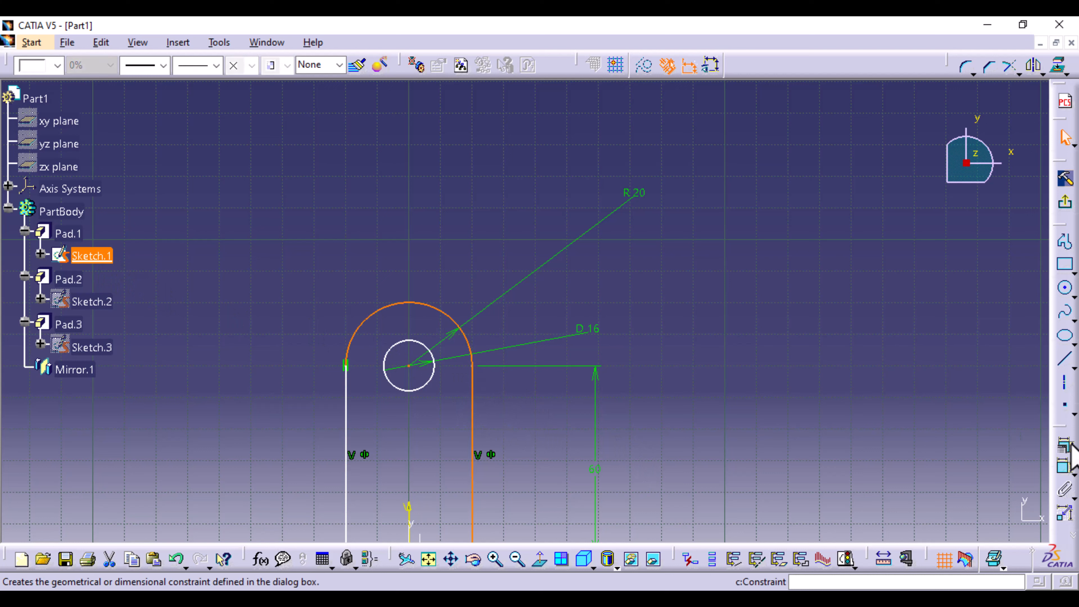
pyautogui.click(1064, 466)
pyautogui.click(970, 316)
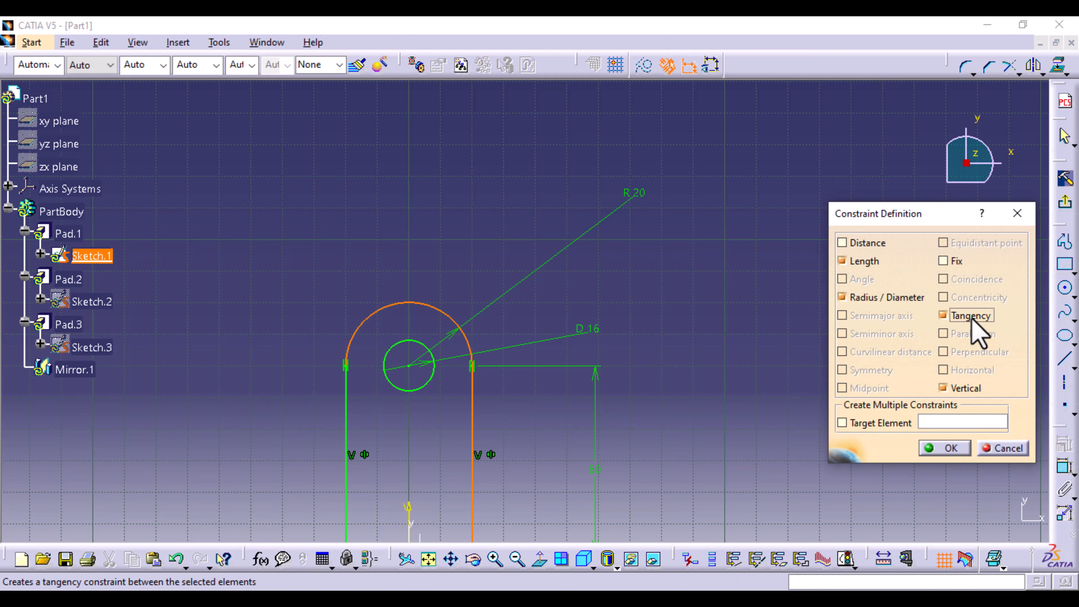
pyautogui.click(945, 448)
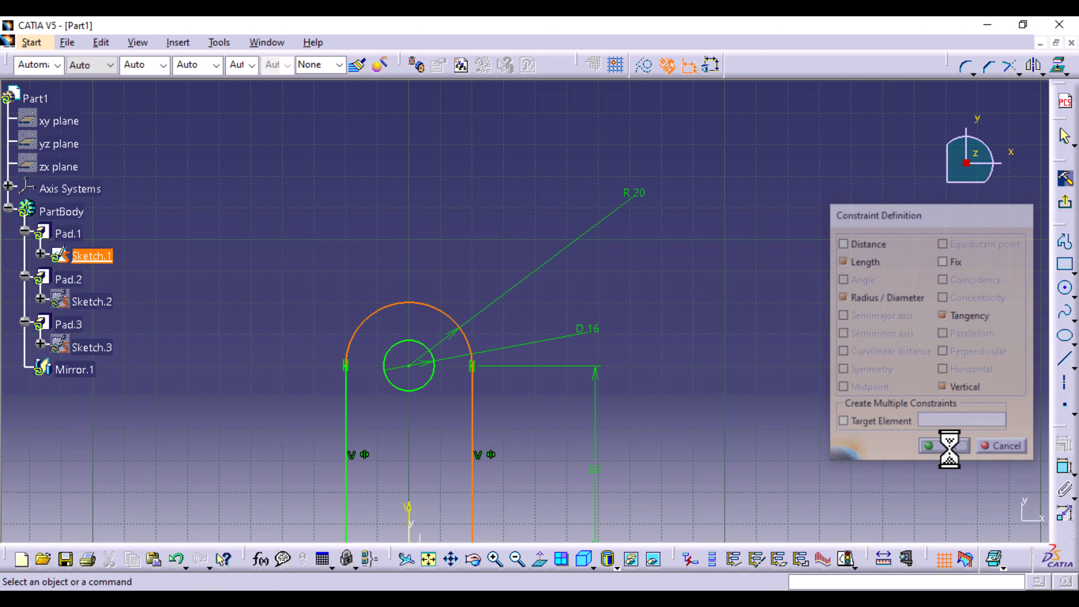
pyautogui.click(1064, 204)
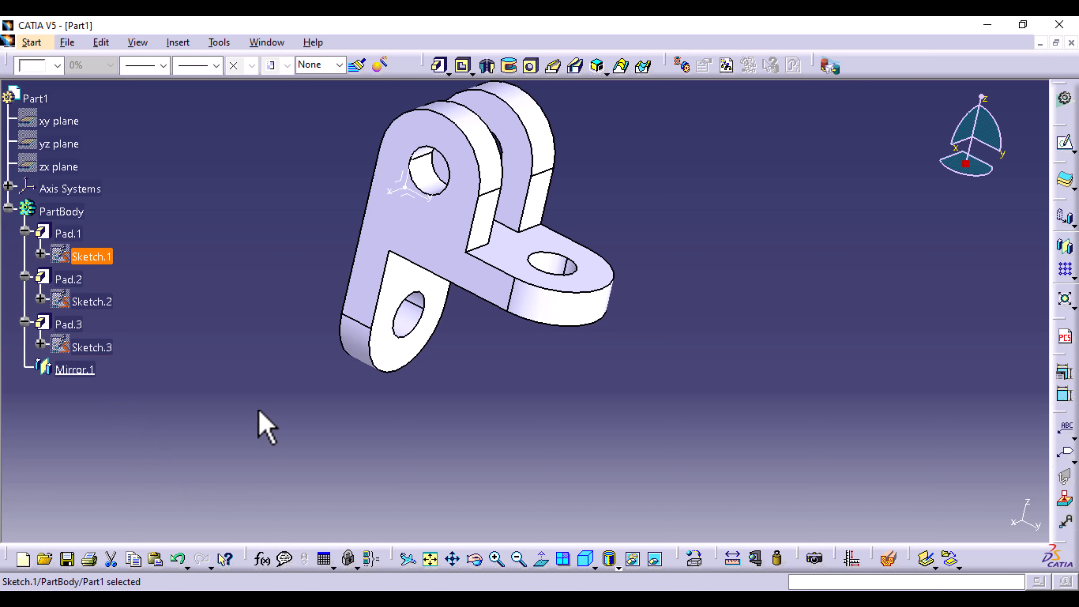
# - Hide all axis systems in the part
pyautogui.moveTo(258, 419); pyautogui.dragTo(595, 438, button='middle')
pyautogui.click(219, 42)
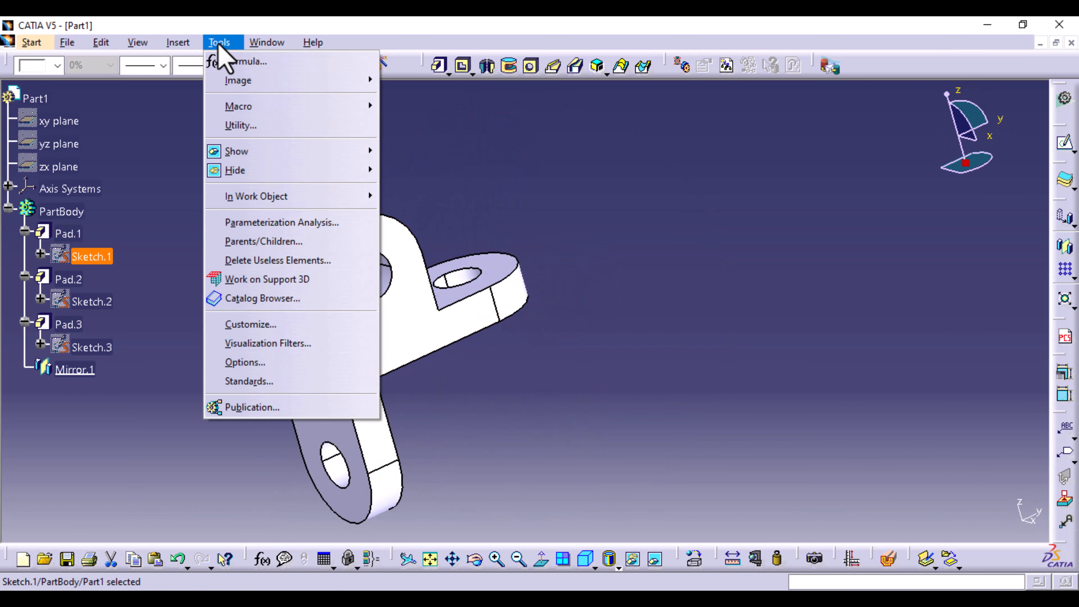
pyautogui.moveTo(272, 172)
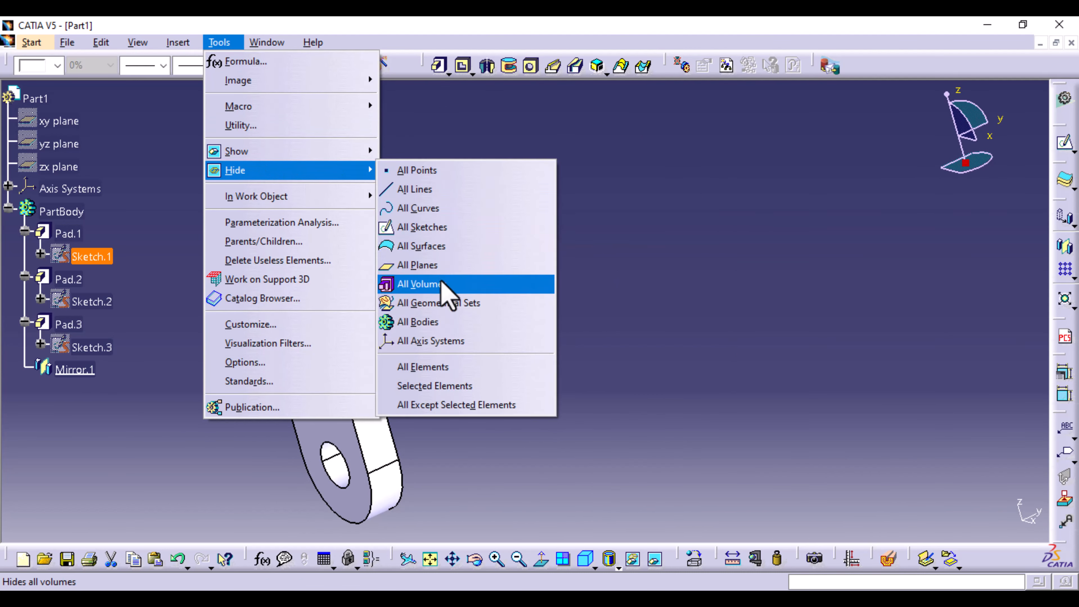
pyautogui.click(442, 352)
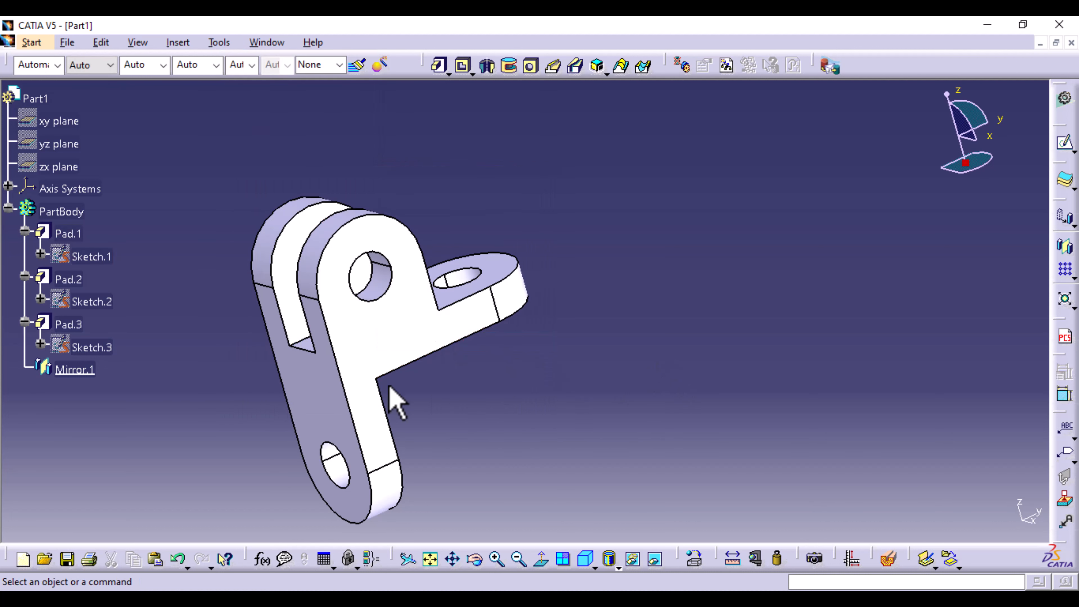
# - Switch the part's display style to Shading with Material
pyautogui.moveTo(591, 374); pyautogui.dragTo(367, 354, button='middle')
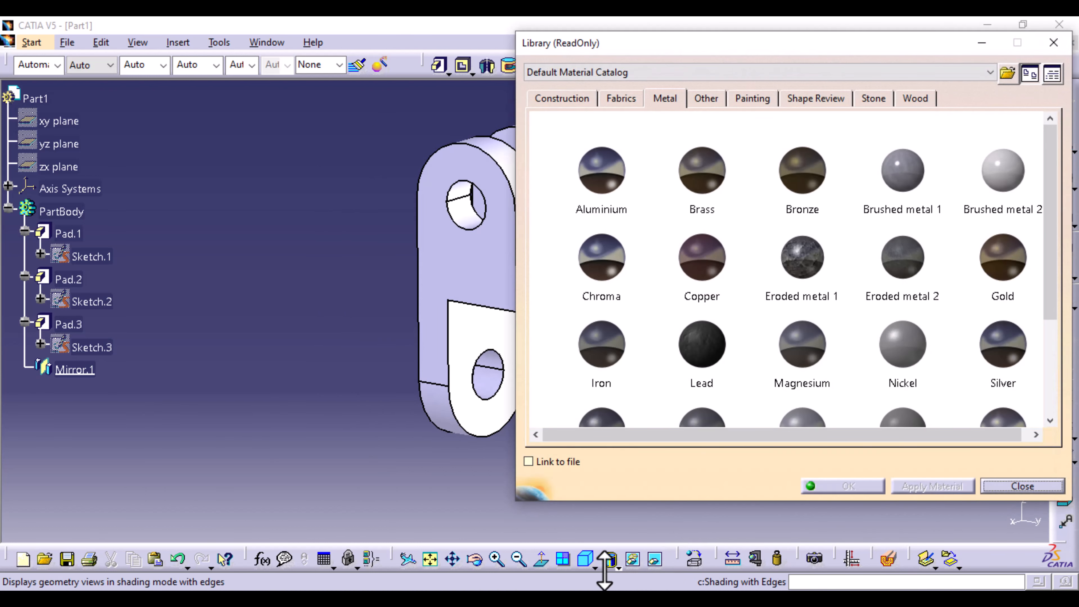
pyautogui.click(618, 567)
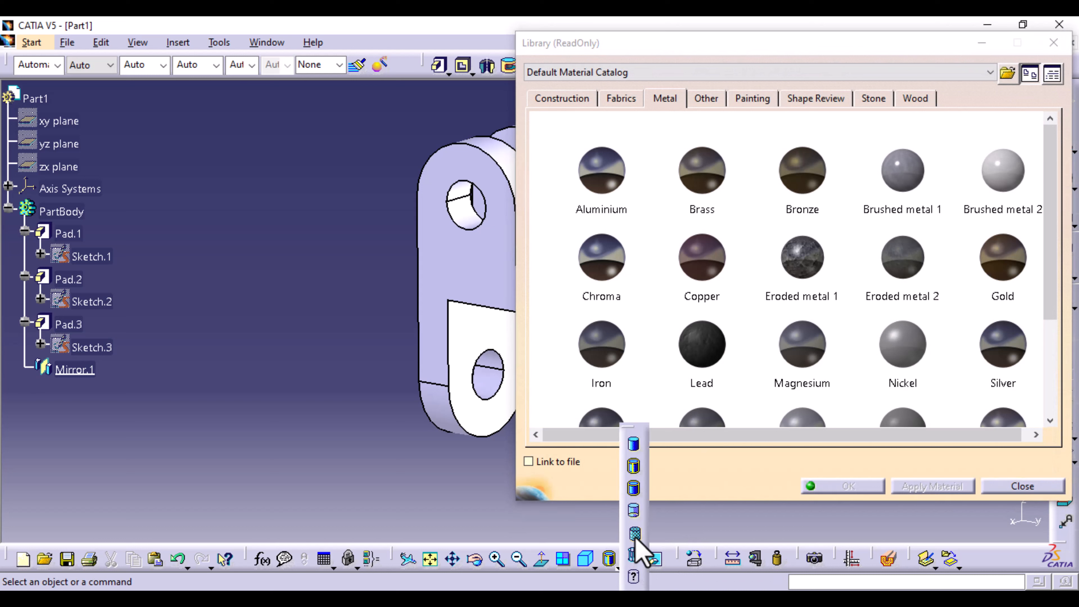
pyautogui.click(635, 534)
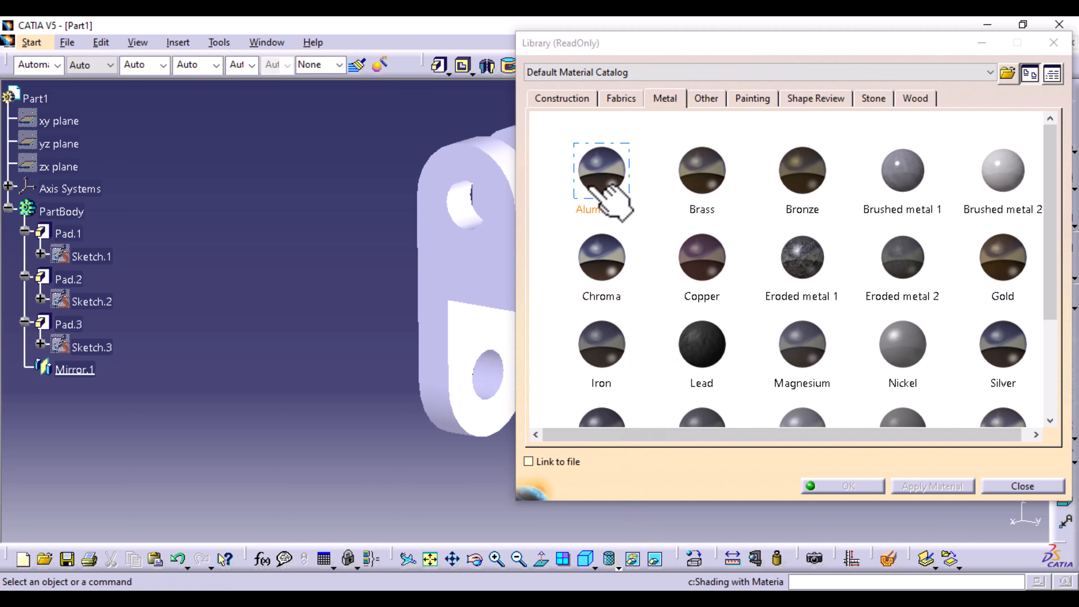
# - Apply the Aluminium material from the default catalog to PartBody and close the material library
pyautogui.click(604, 188)
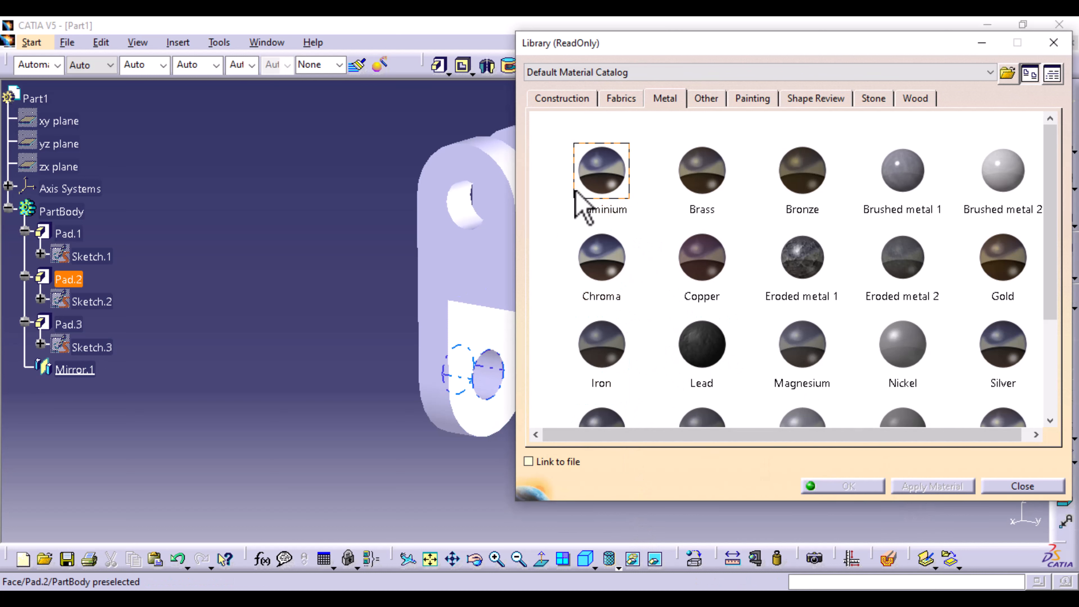
pyautogui.click(511, 259)
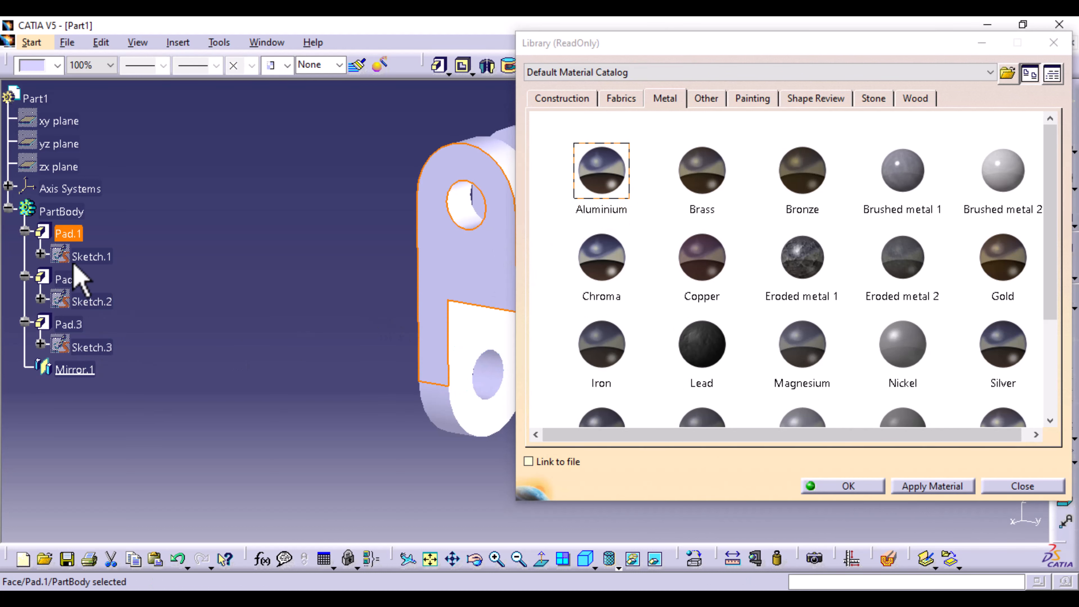
pyautogui.click(78, 212)
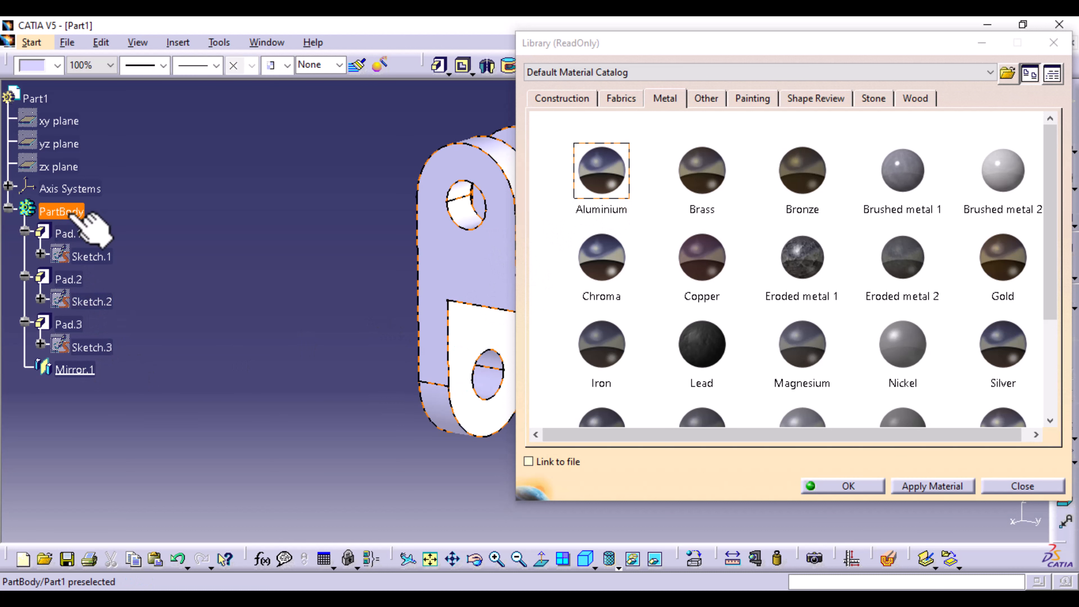
pyautogui.click(940, 486)
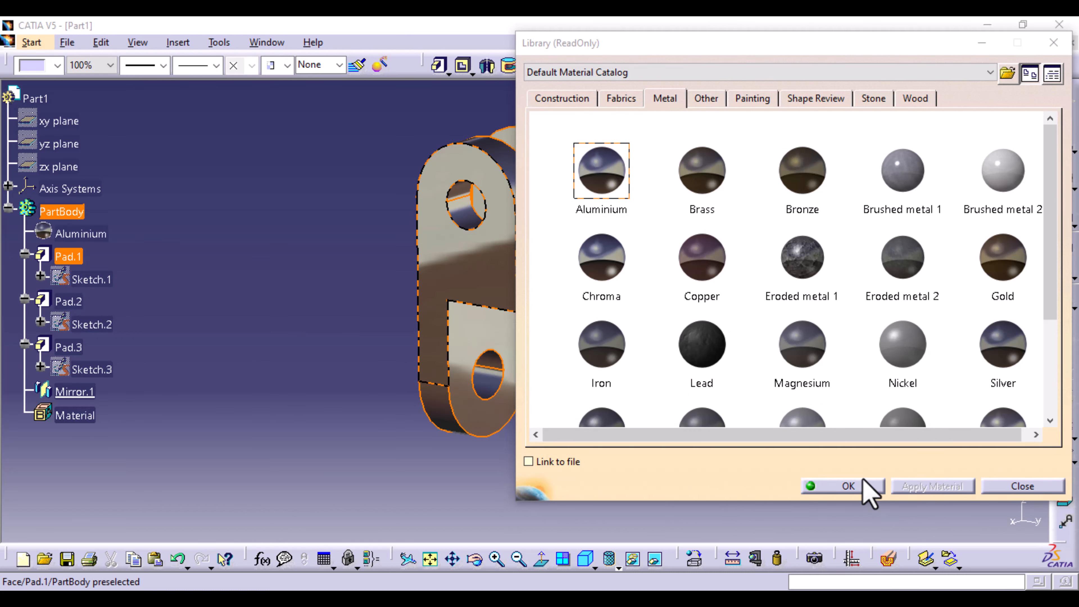
pyautogui.click(868, 489)
pyautogui.click(681, 422)
pyautogui.moveTo(681, 421); pyautogui.dragTo(683, 384, button='middle')
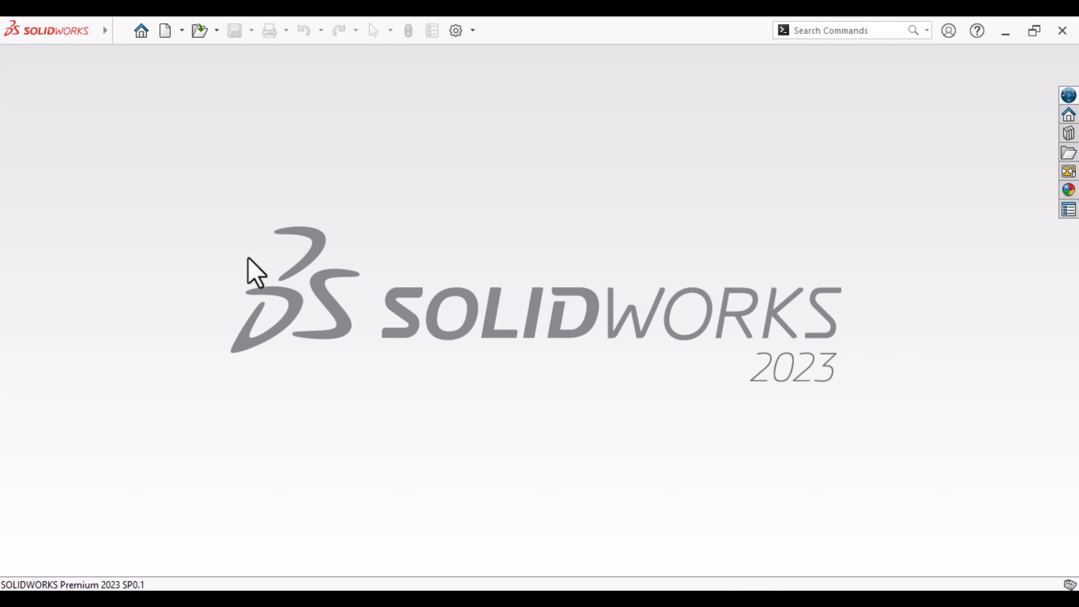
# - Switch to SOLIDWORKS and create a new part document
pyautogui.click(164, 36)
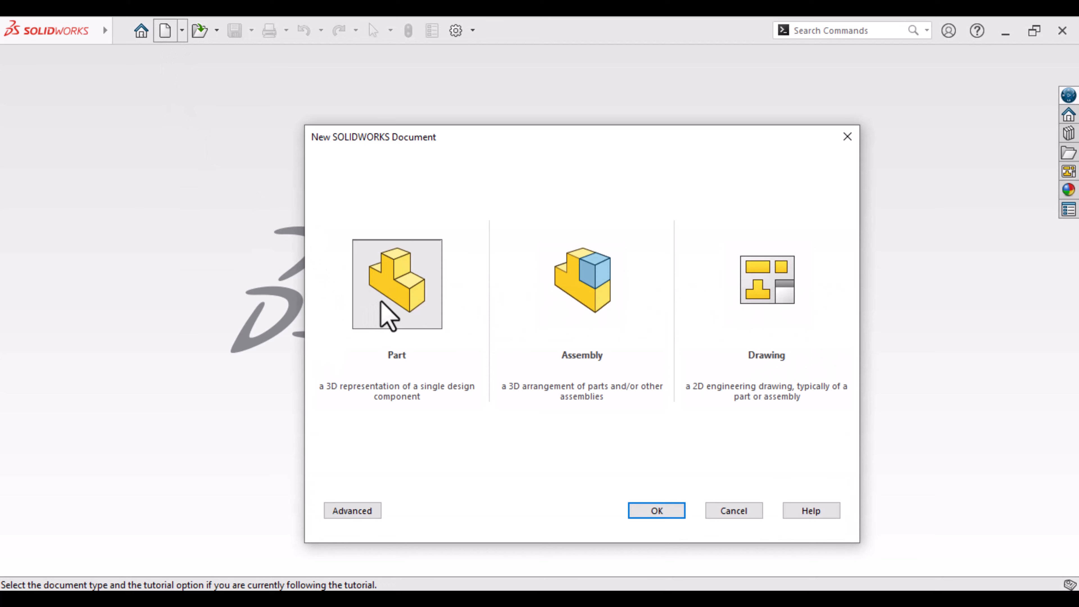
pyautogui.click(402, 323)
pyautogui.click(655, 512)
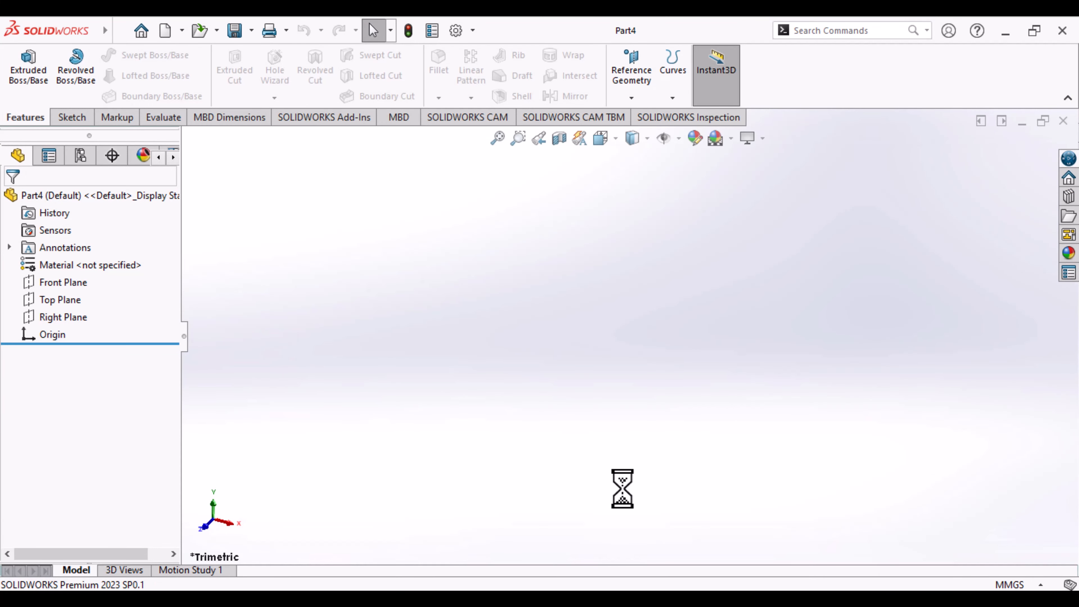
# - Start a new sketch on the Top Plane
pyautogui.click(77, 301)
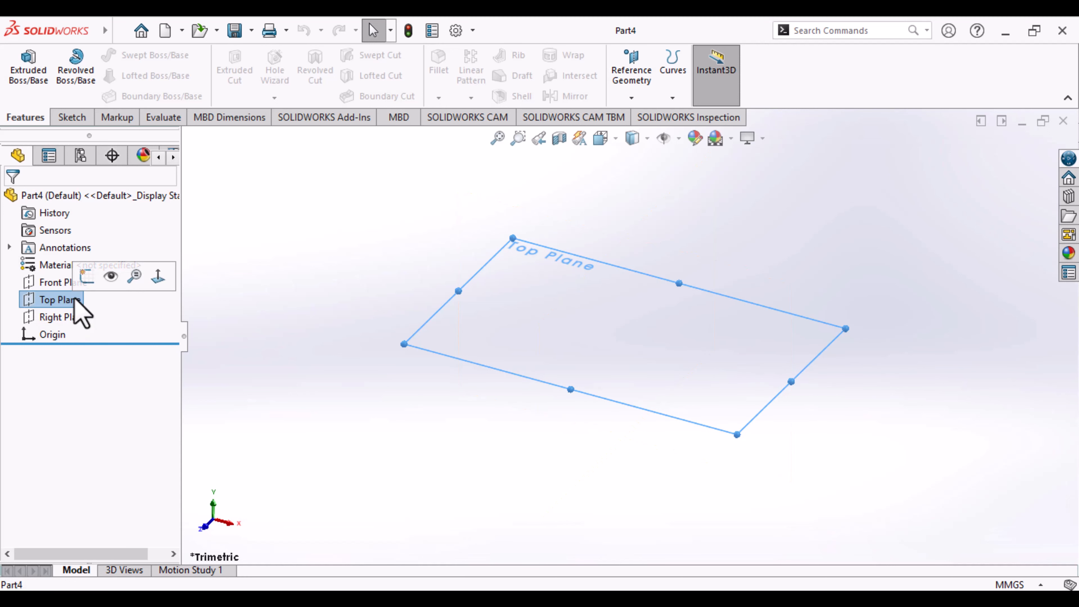
pyautogui.click(71, 117)
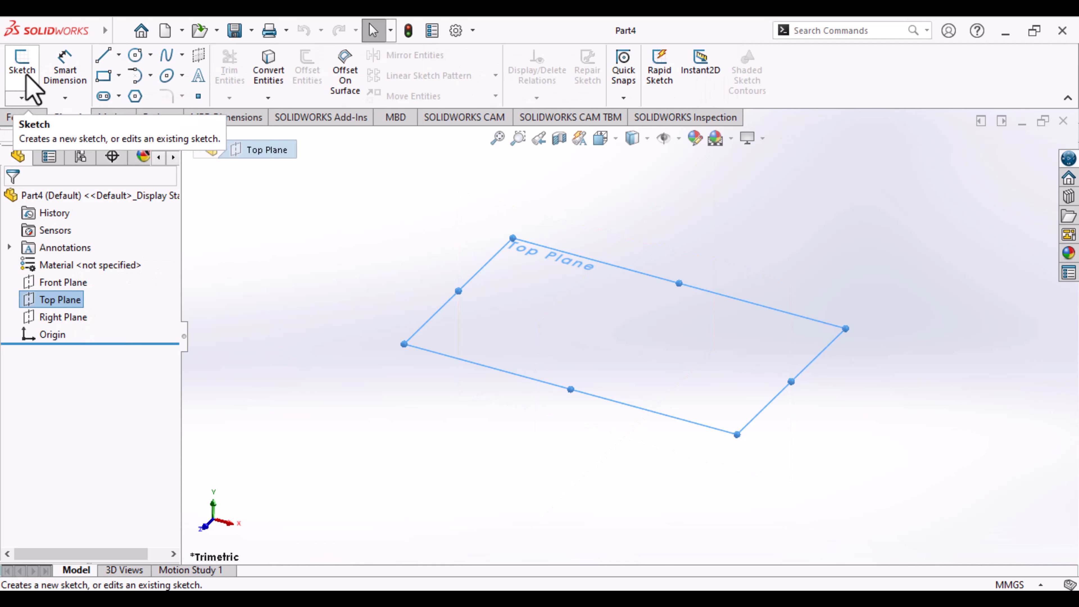
pyautogui.click(26, 75)
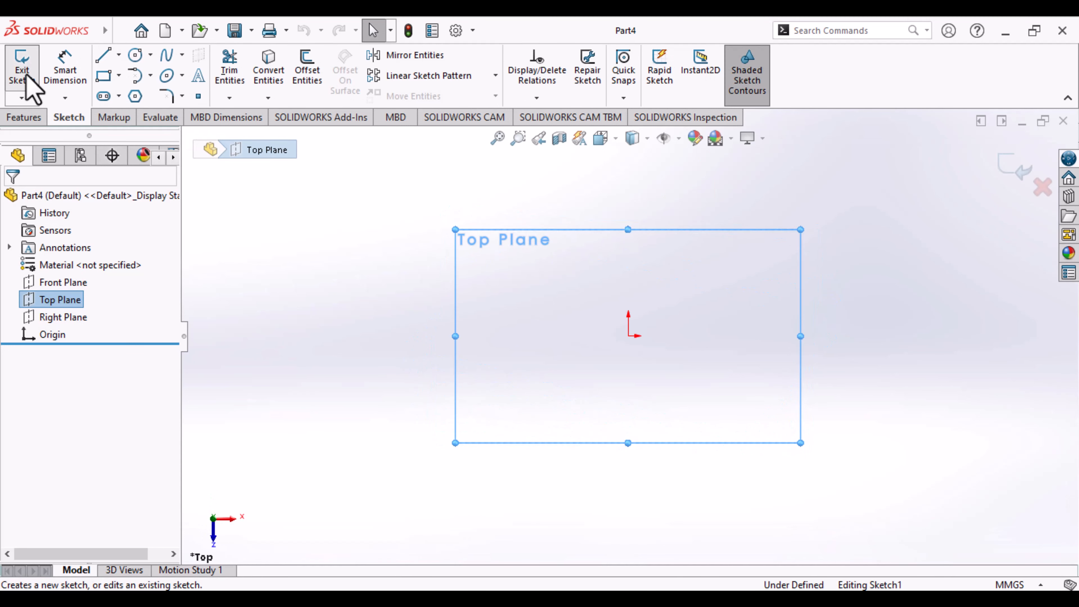
# - Sketch a vertical line about 46 mm long through the origin and a horizontal line about 46 mm long in the +X direction from its upper end
pyautogui.scroll(-2, 669, 374)
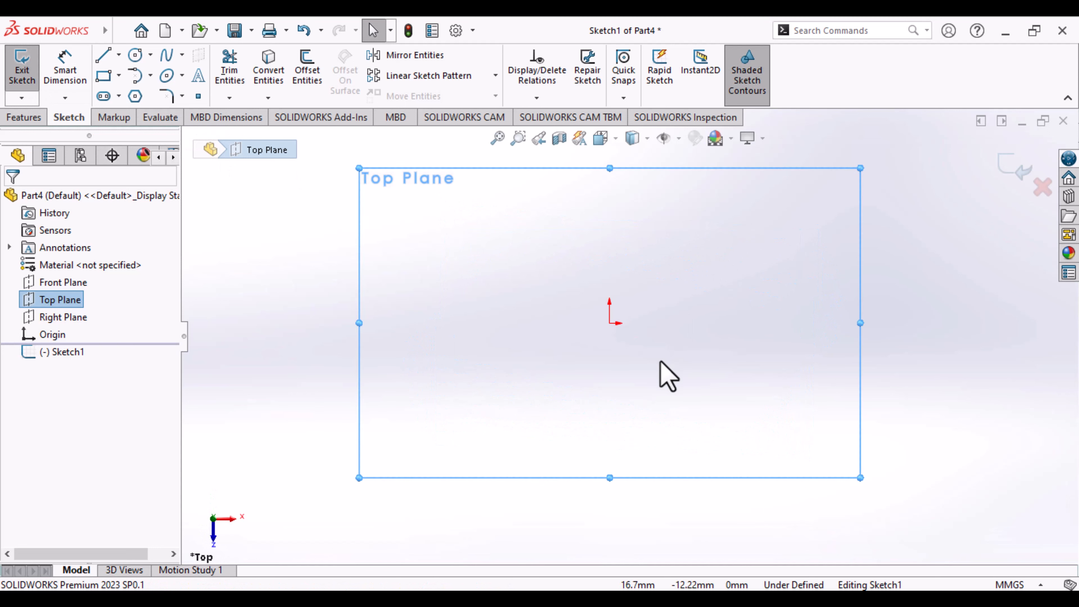
pyautogui.scroll(-1, 661, 362)
pyautogui.scroll(2, 661, 362)
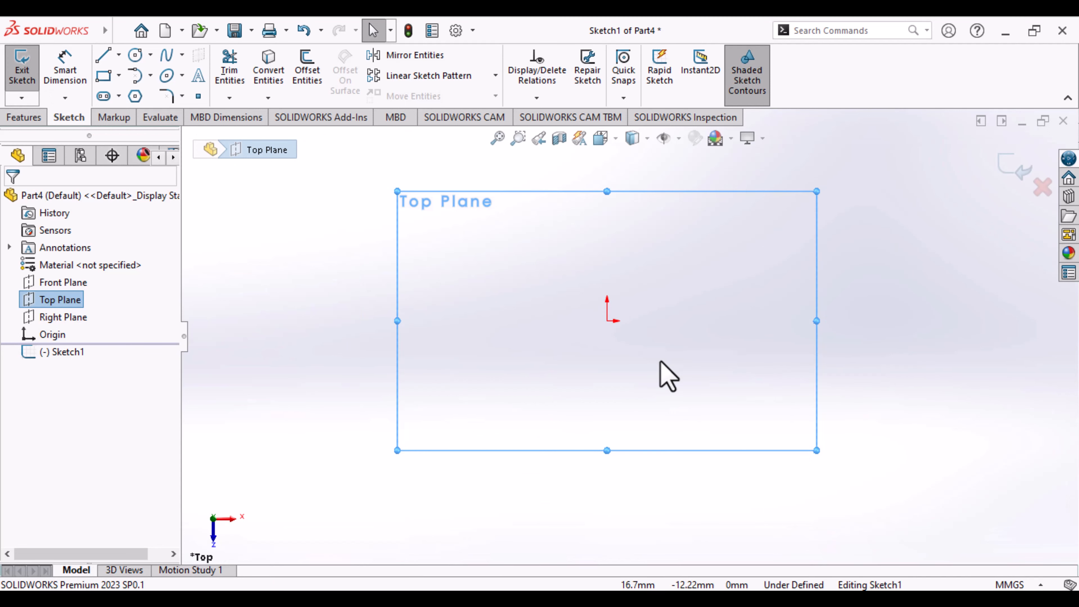
pyautogui.scroll(-2, 661, 362)
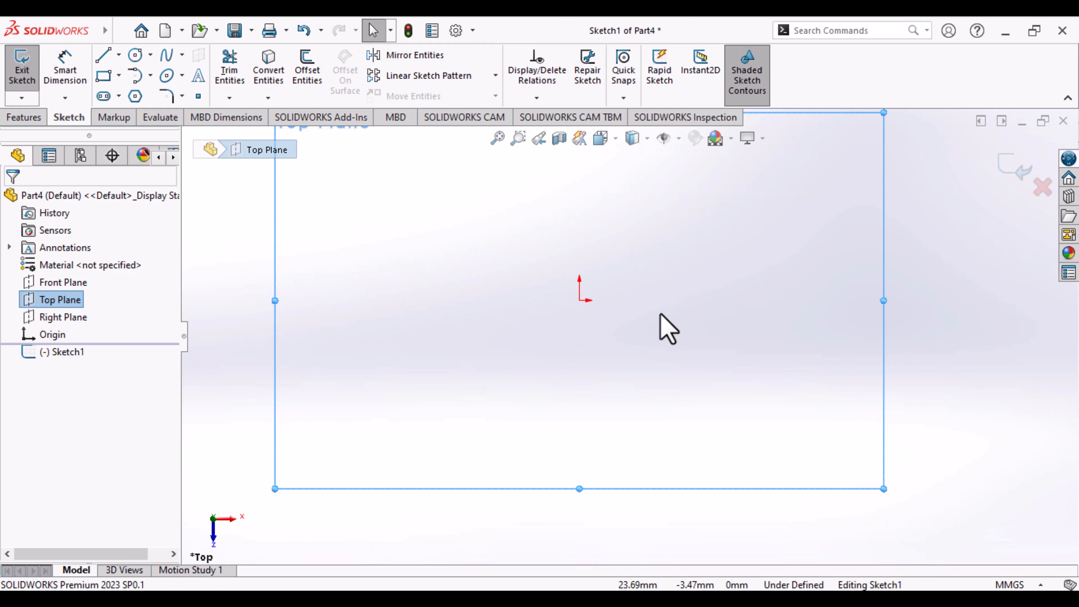
pyautogui.moveTo(659, 314)
pyautogui.keyDown('ctrl'); pyautogui.mouseDown(button='middle')
pyautogui.moveTo(641, 390)
pyautogui.moveTo(648, 354)
pyautogui.moveTo(646, 381)
pyautogui.moveTo(676, 366)
pyautogui.moveTo(641, 364)
pyautogui.moveTo(650, 371)
pyautogui.mouseUp(button='middle'); pyautogui.keyUp('ctrl')
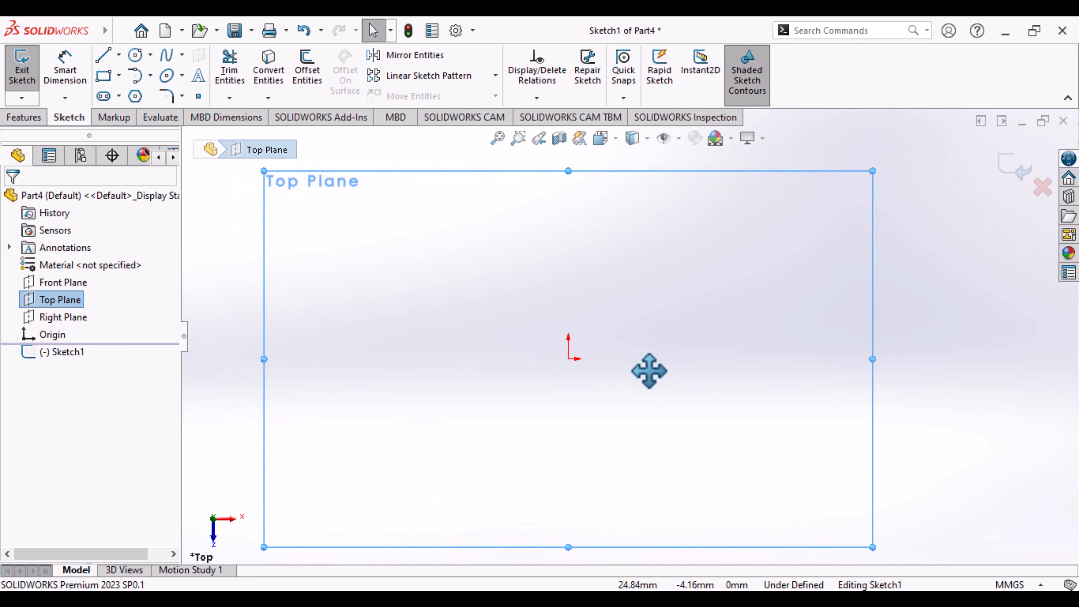
pyautogui.click(103, 56)
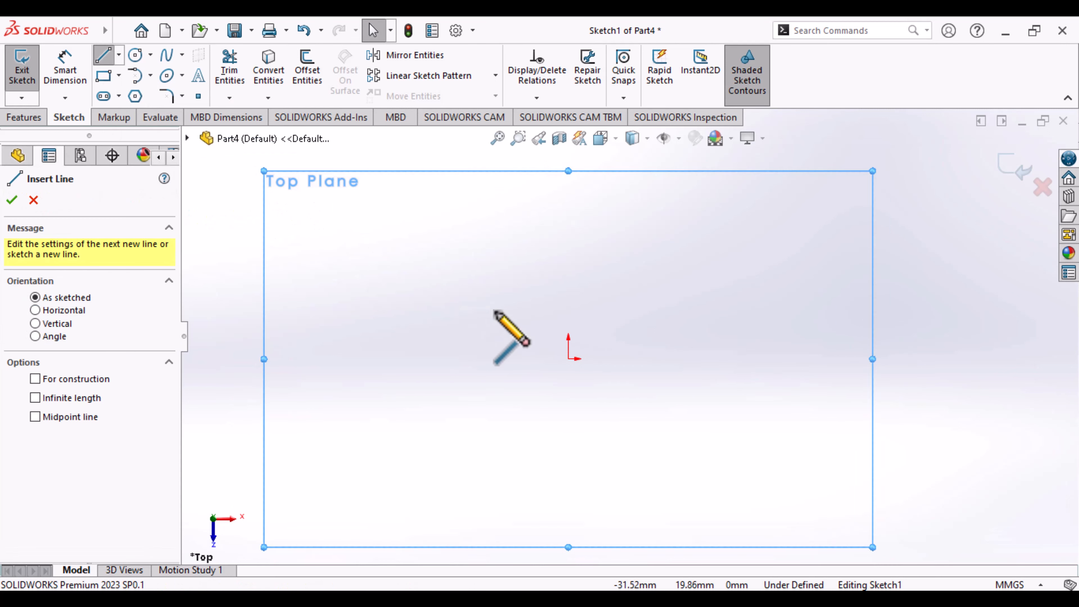
pyautogui.click(569, 424)
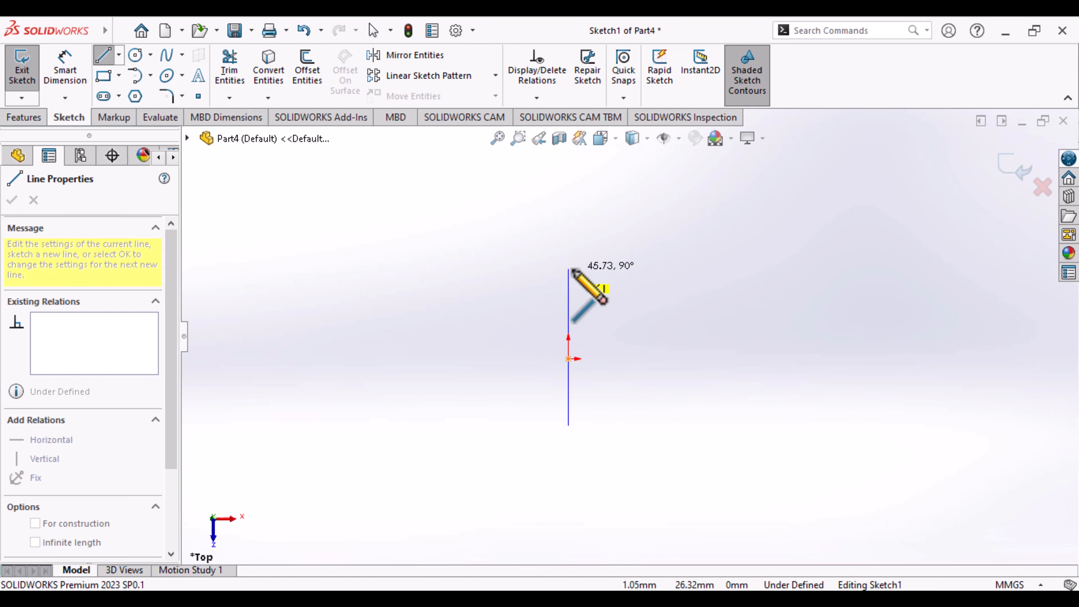
pyautogui.click(568, 269)
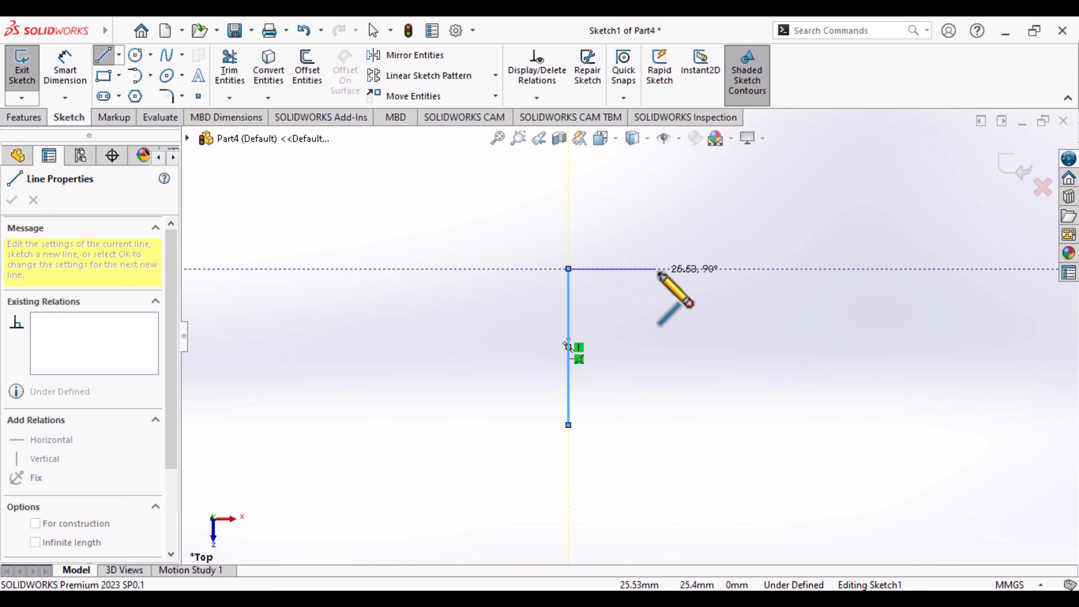
pyautogui.click(725, 269)
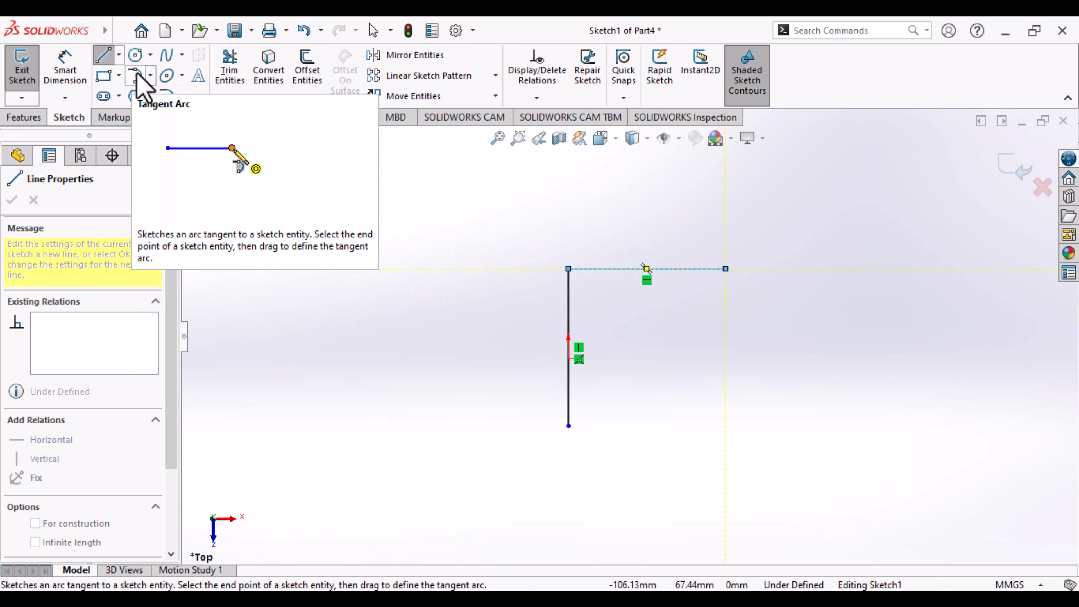
# - Add a 180° tangent arc of about 23 mm radius at the horizontal line's free end and close the profile with a lower horizontal line
pyautogui.click(150, 75)
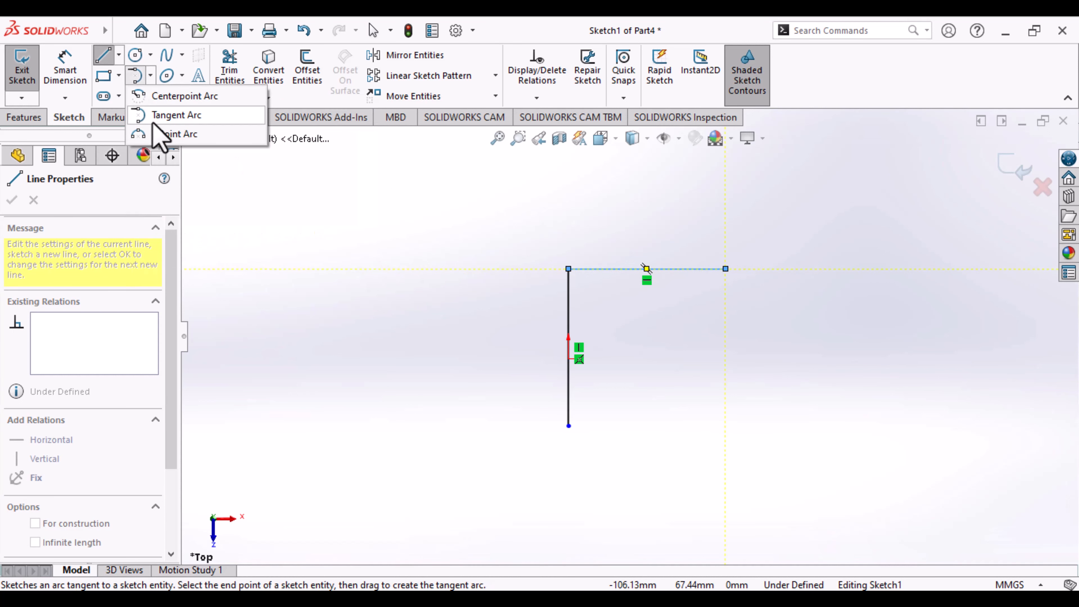
pyautogui.click(170, 115)
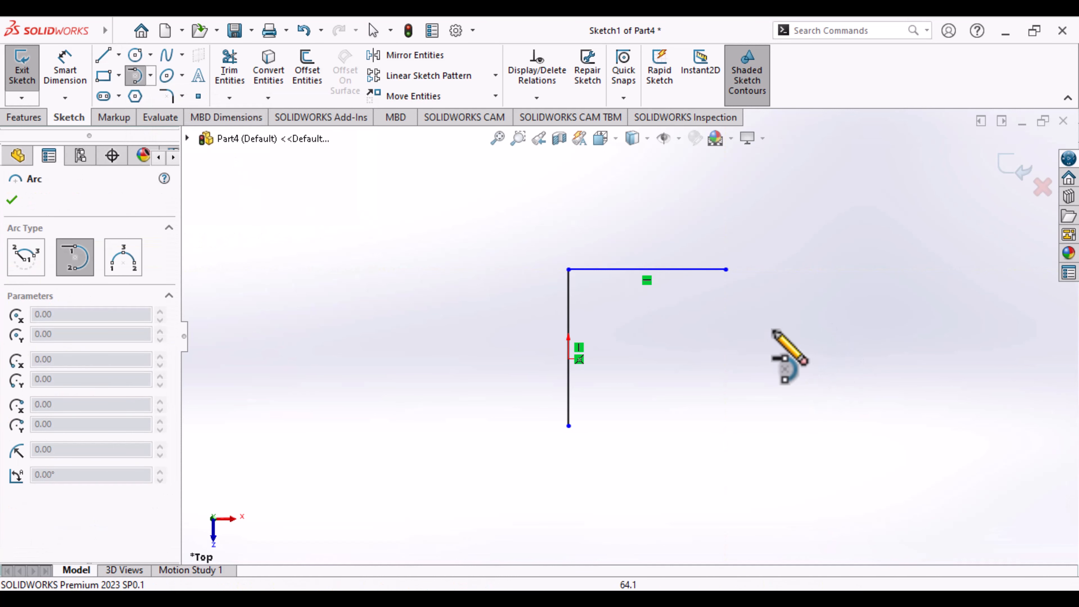
pyautogui.click(725, 269)
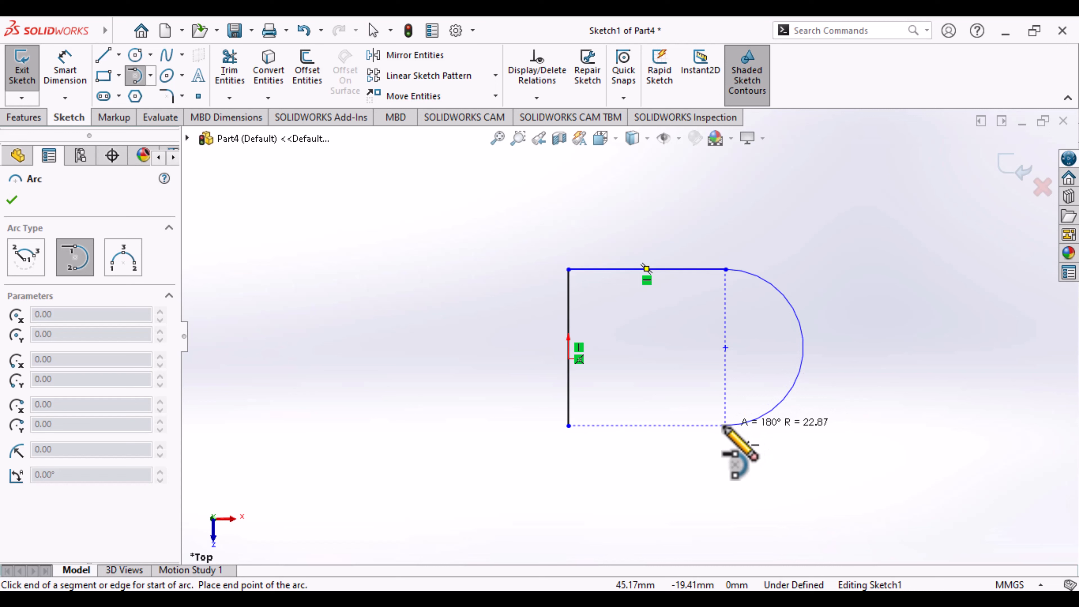
pyautogui.click(725, 426)
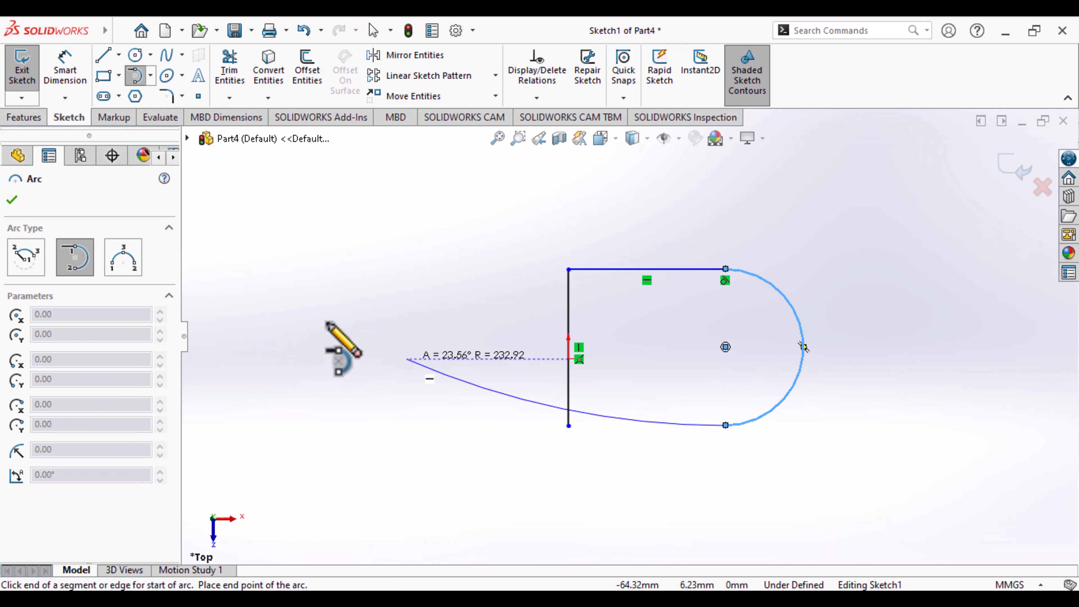
pyautogui.click(104, 55)
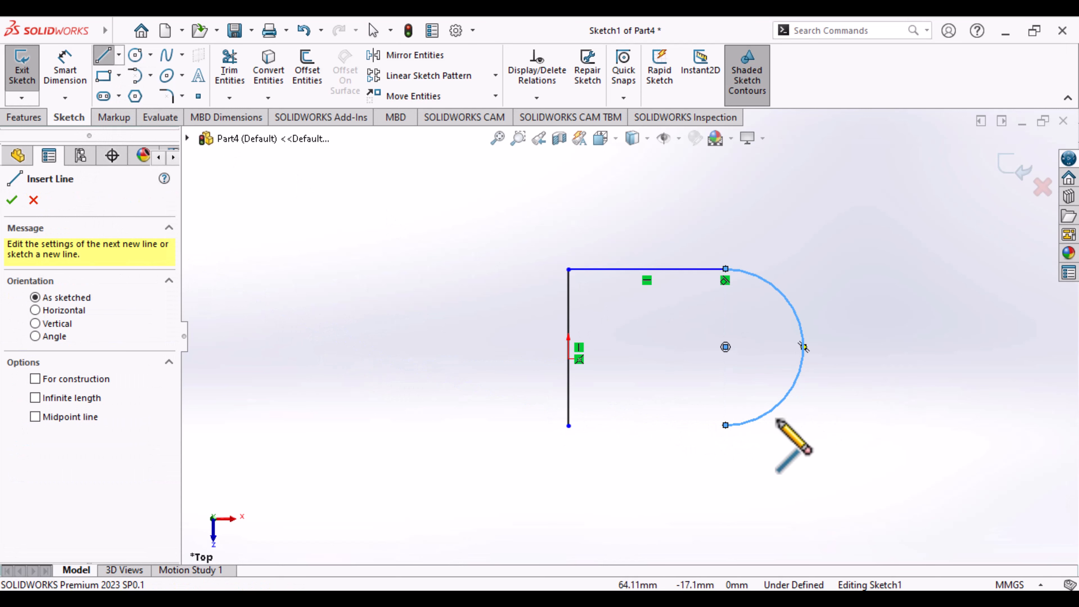
pyautogui.click(725, 426)
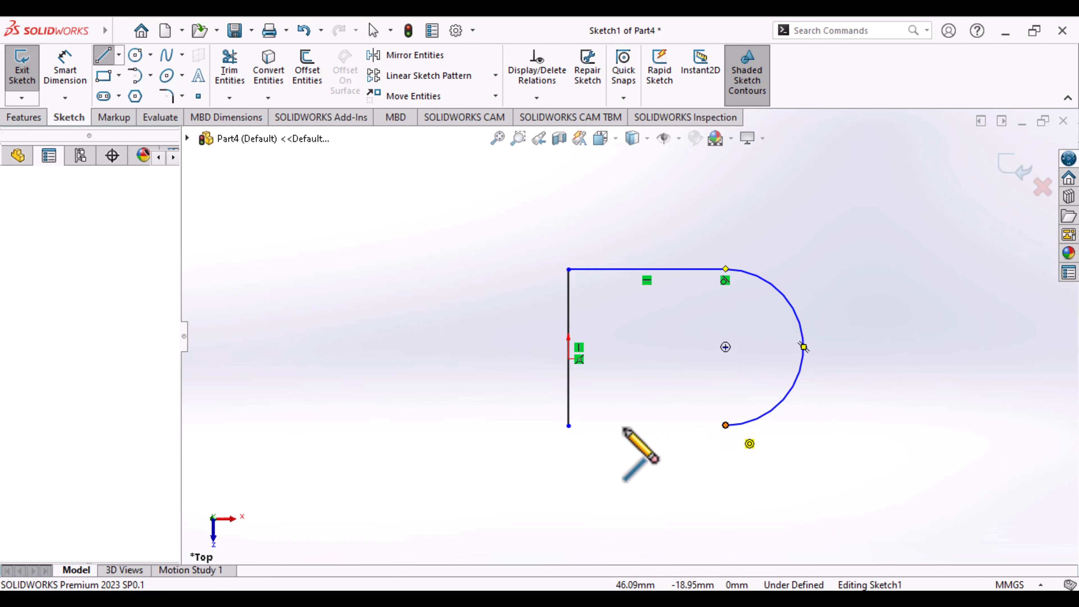
pyautogui.click(569, 425)
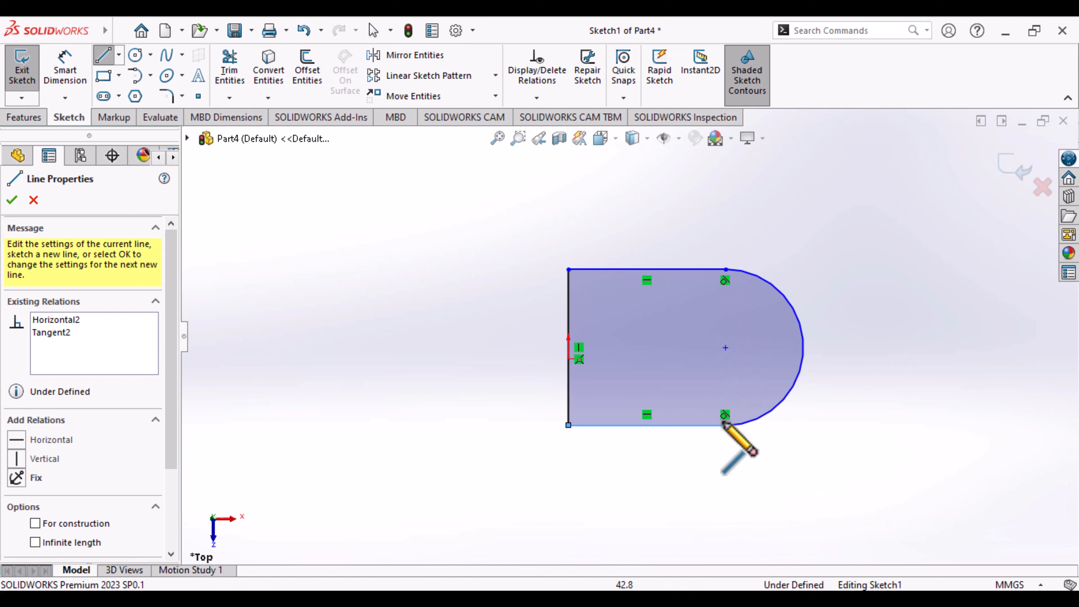
pyautogui.press('Escape')
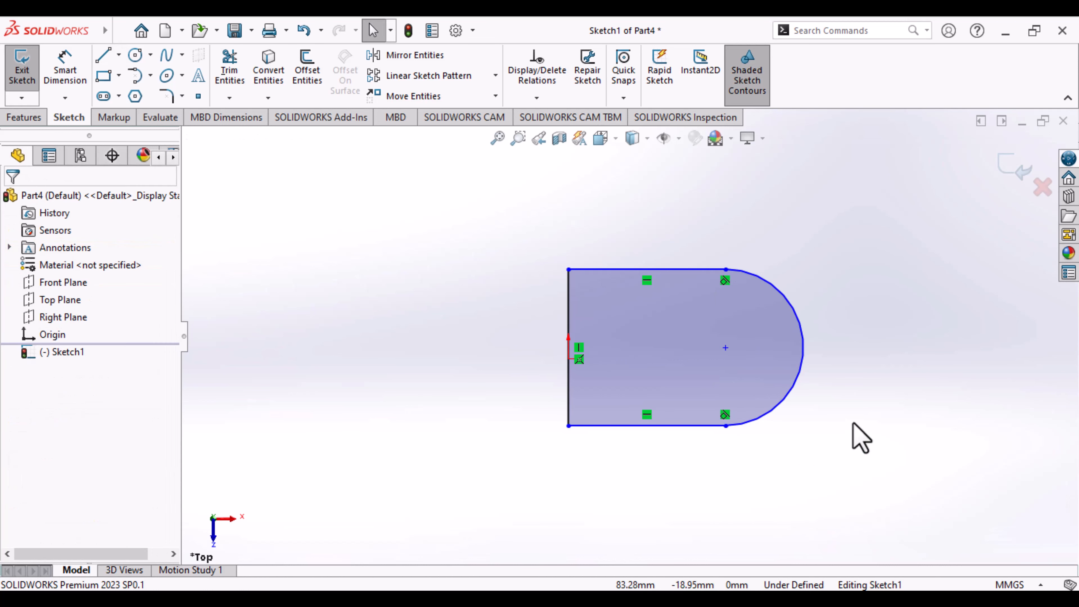
# - Draw a circle inside the profile, centred on the end arc's centre point
pyautogui.click(136, 55)
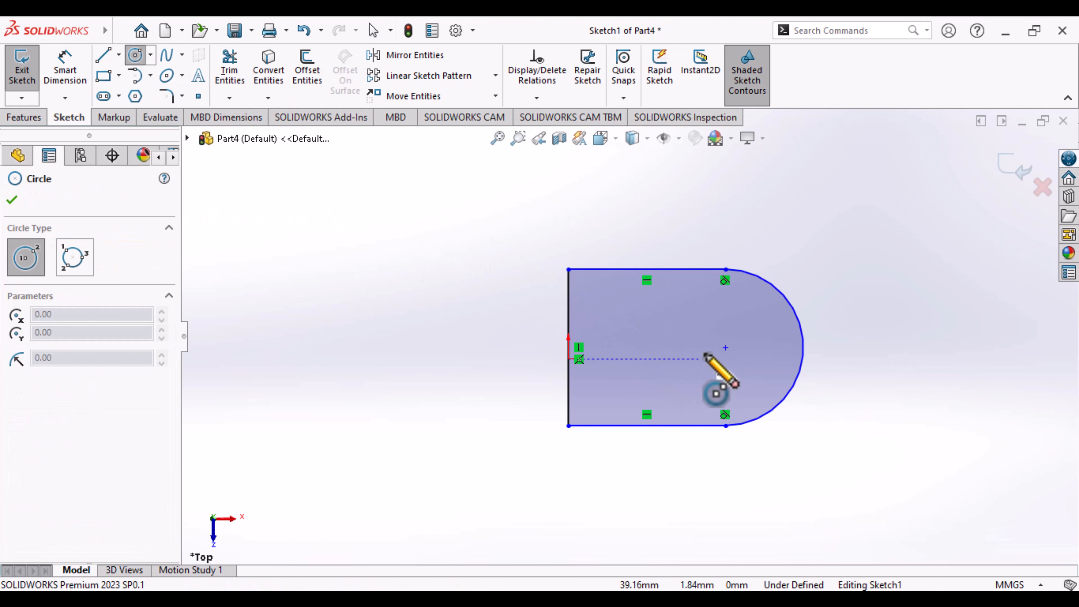
pyautogui.click(725, 347)
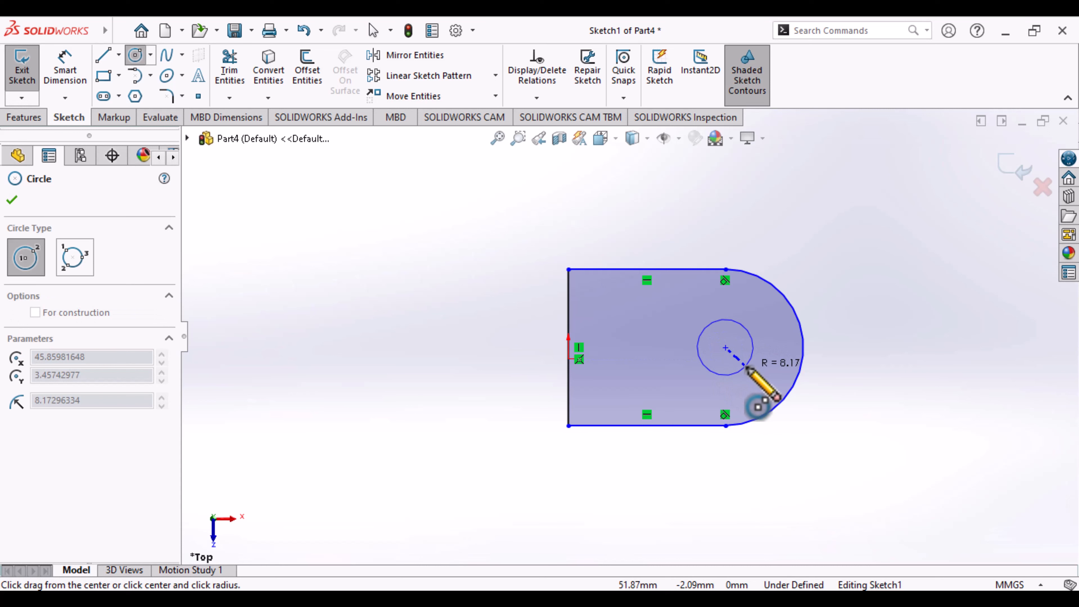
pyautogui.click(754, 380)
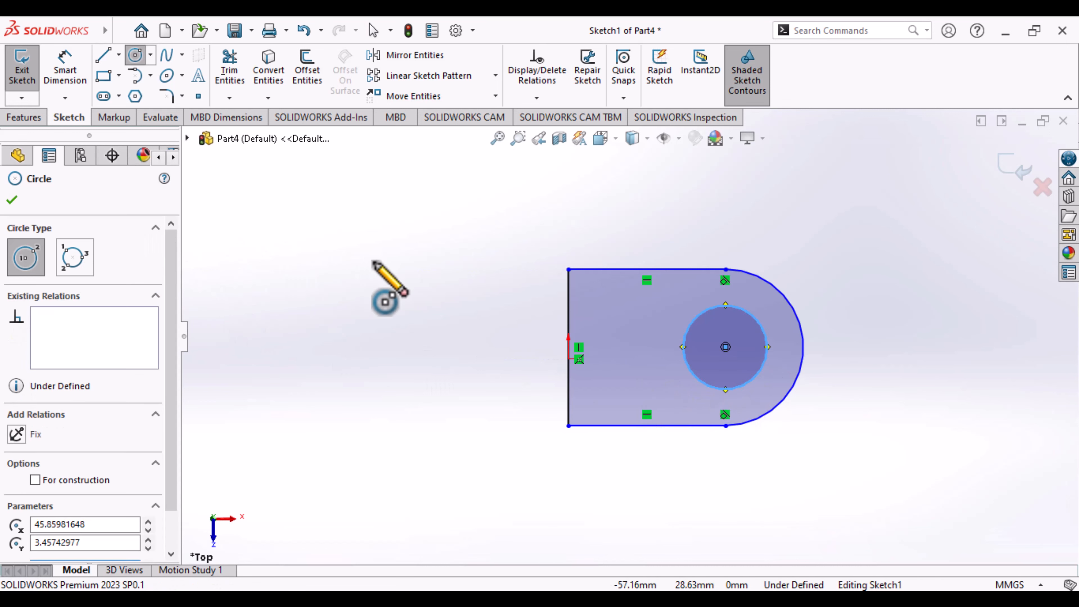
pyautogui.press('Escape')
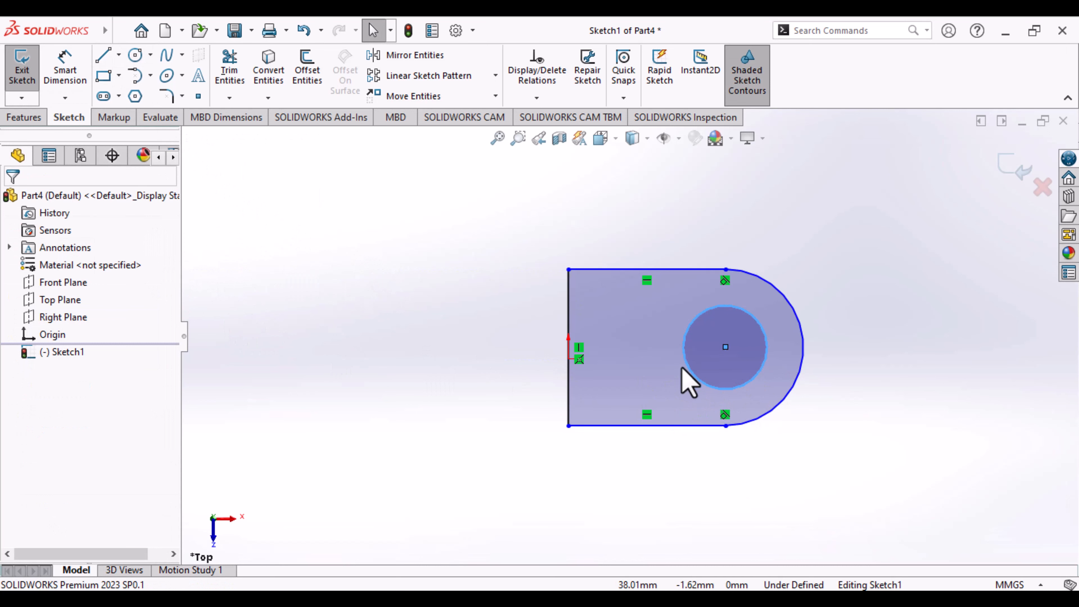
# - Add a Midpoint relation between the profile's vertical line and the origin
pyautogui.click(569, 345)
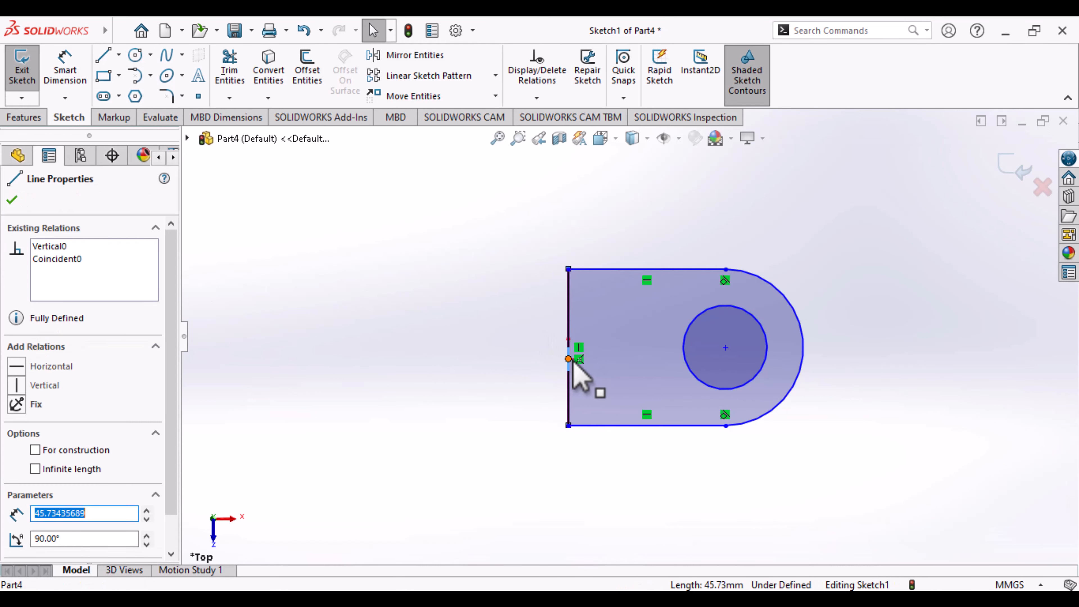
pyautogui.click(522, 409)
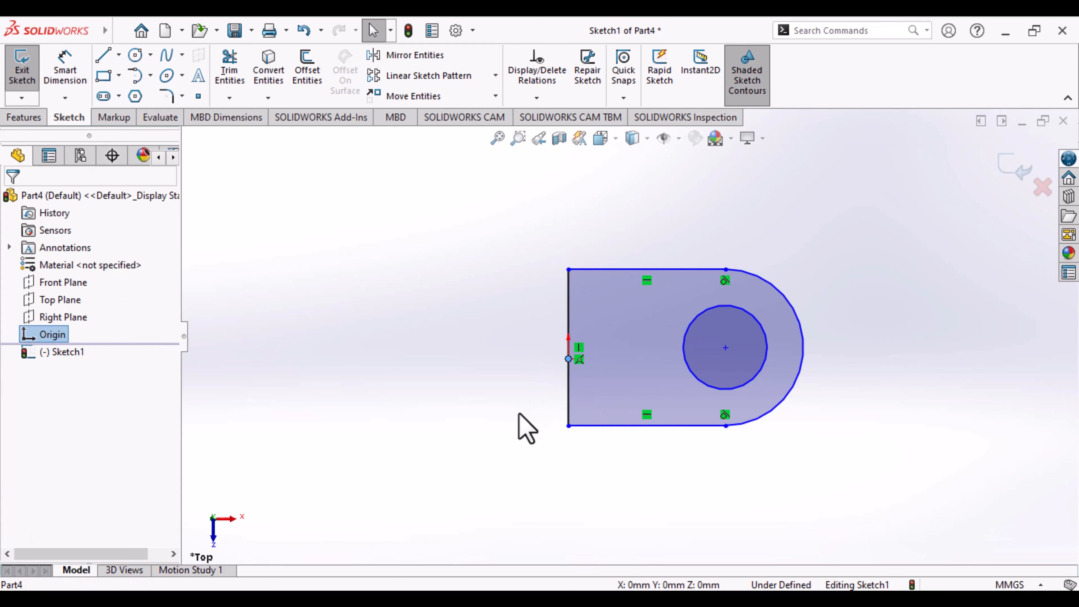
pyautogui.keyDown('ctrl'); pyautogui.click(569, 410); pyautogui.keyUp('ctrl')
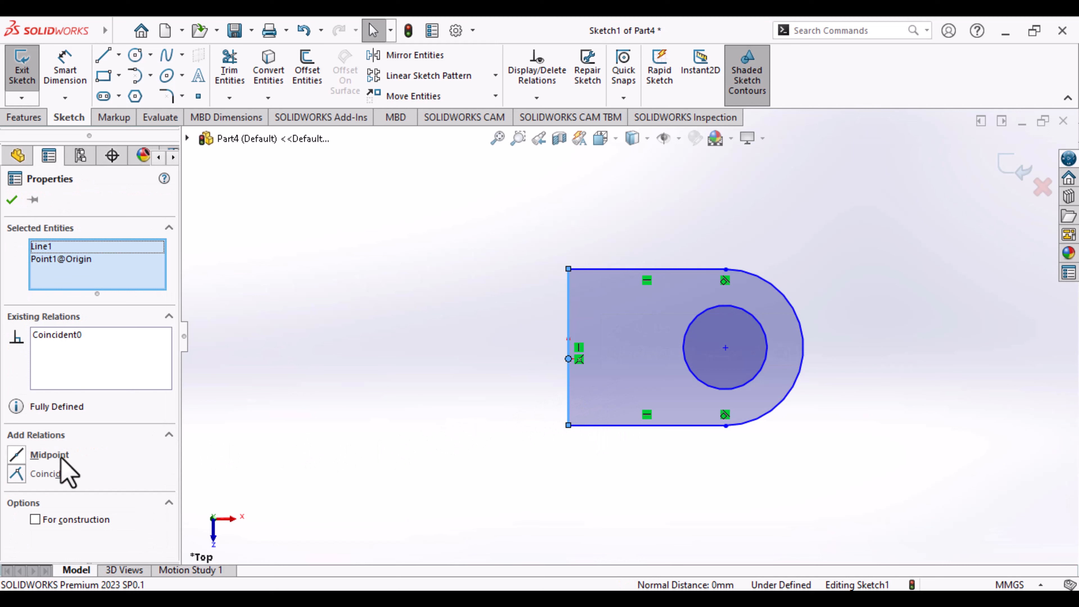
pyautogui.click(49, 455)
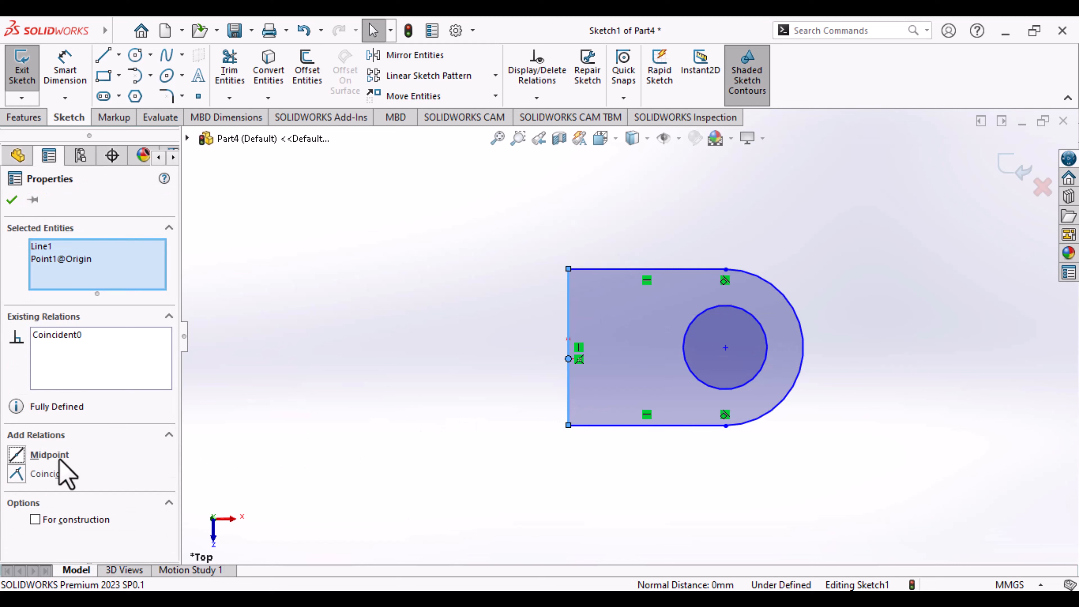
pyautogui.click(428, 427)
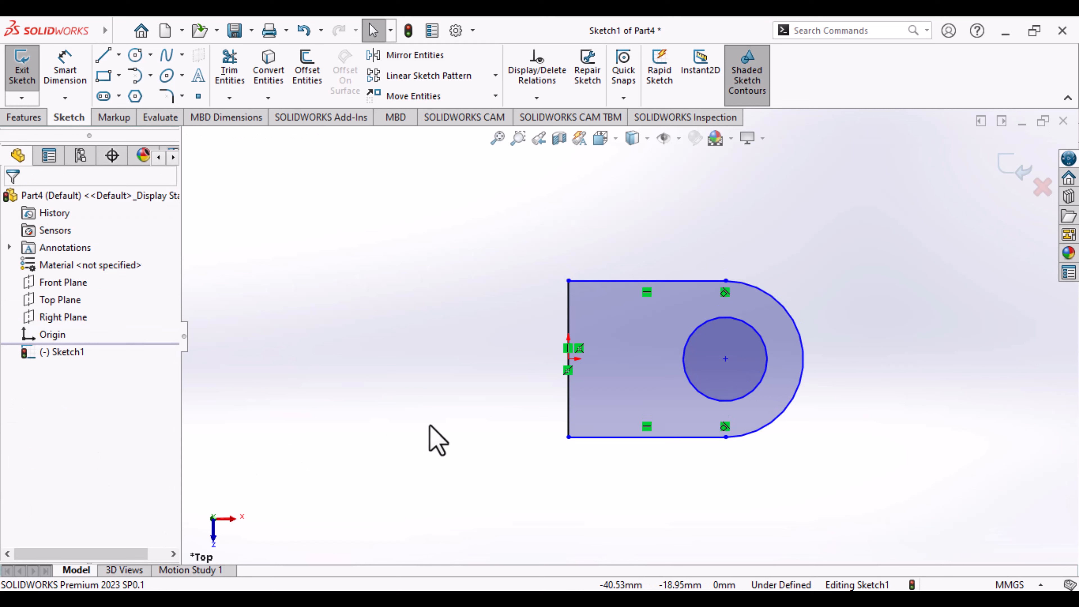
pyautogui.hotkey('ctrl', 'z')
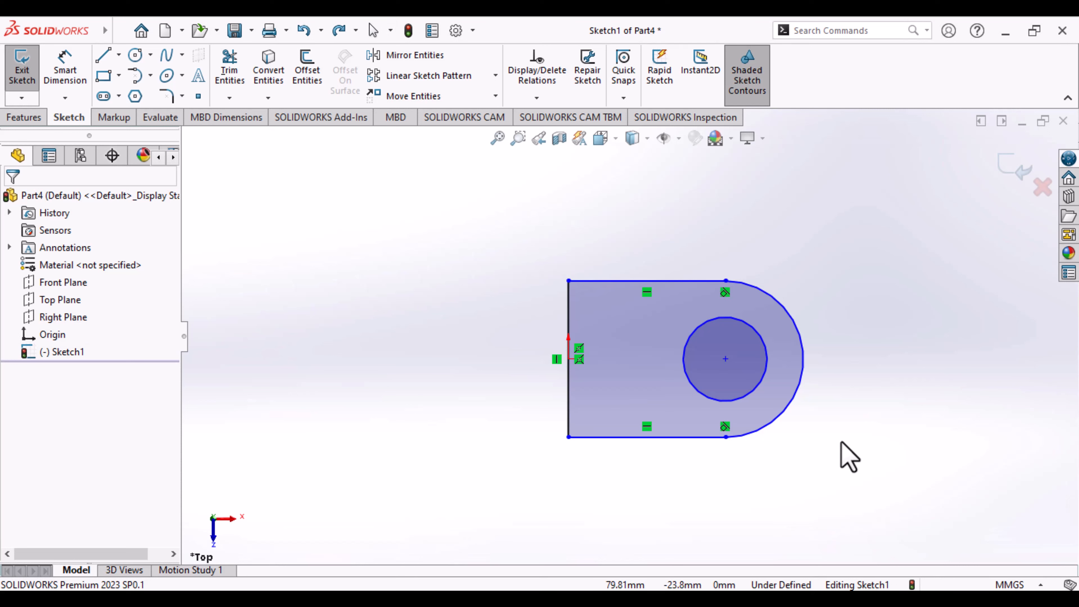
# - Dimension the end arc of the lug profile with a radius of 20 mm
pyautogui.keyDown('ctrl'); pyautogui.moveTo(841, 442); pyautogui.dragTo(729, 424, button='middle'); pyautogui.keyUp('ctrl')
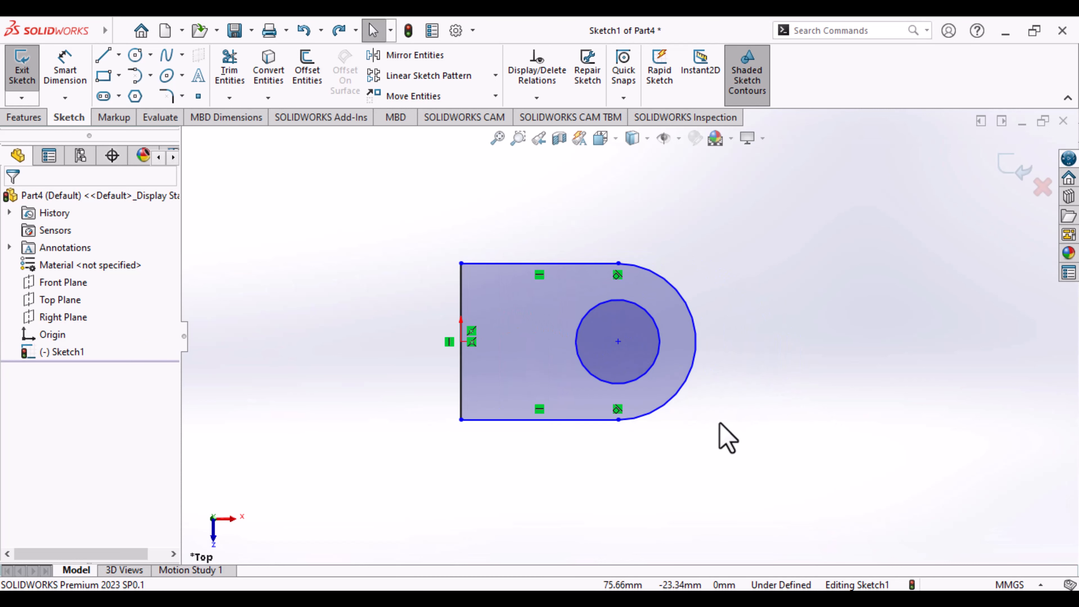
pyautogui.scroll(-1, 727, 438)
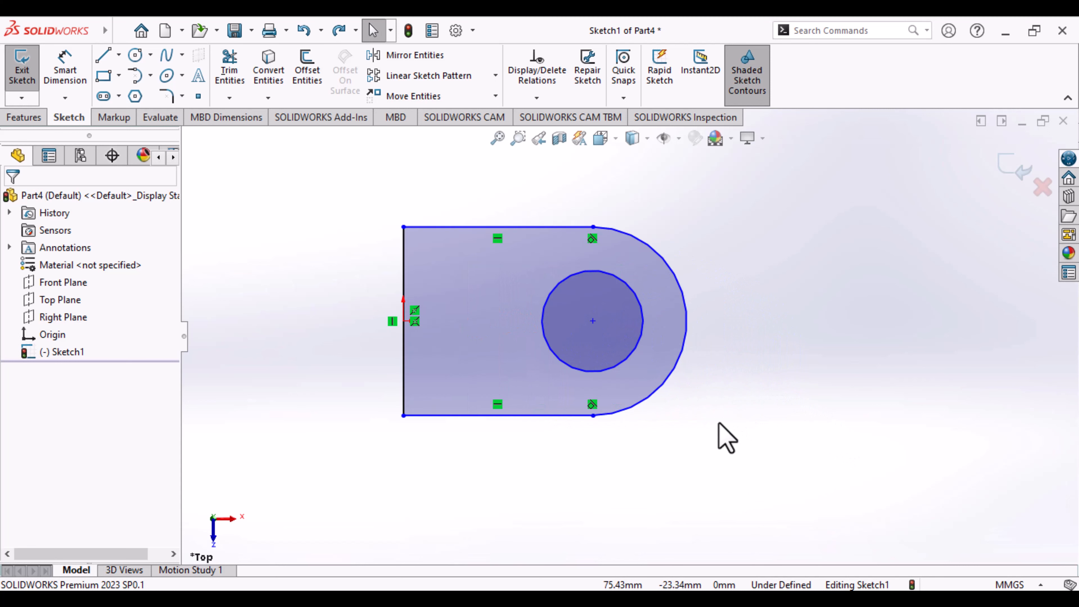
pyautogui.click(68, 72)
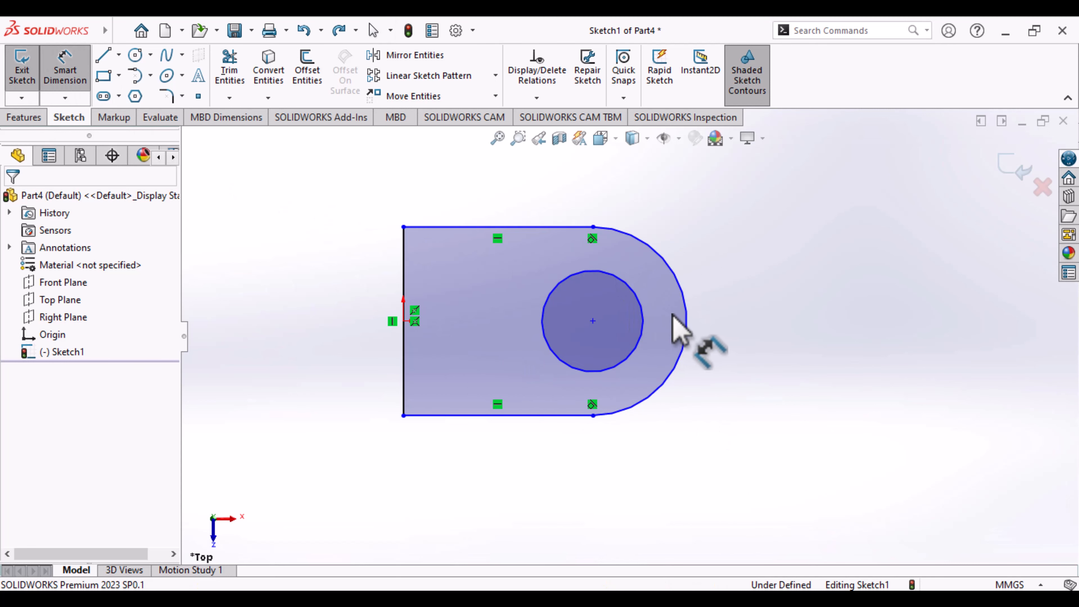
pyautogui.click(684, 323)
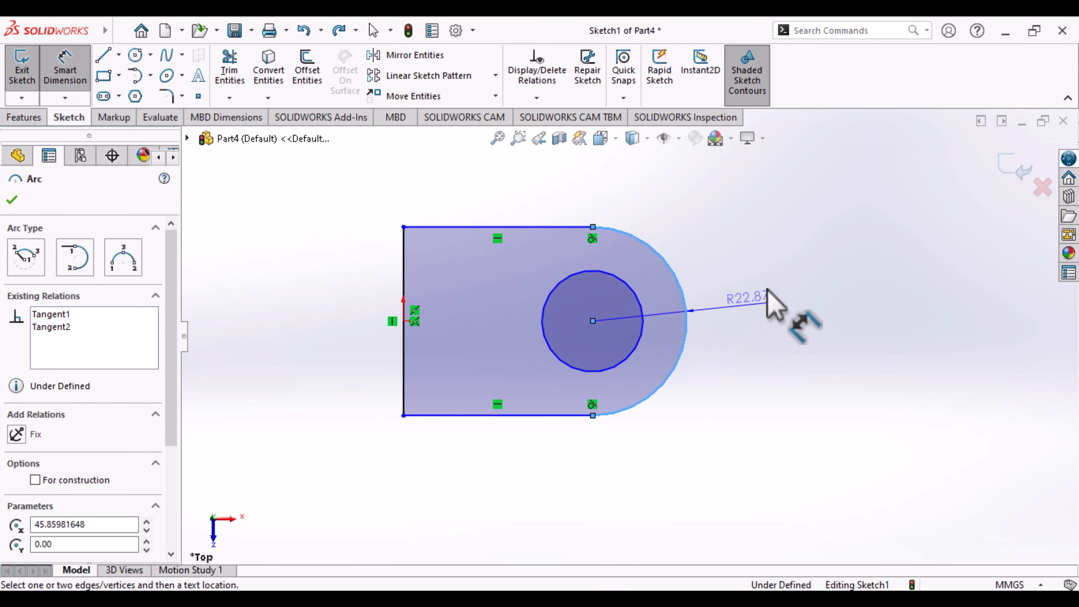
pyautogui.click(777, 300)
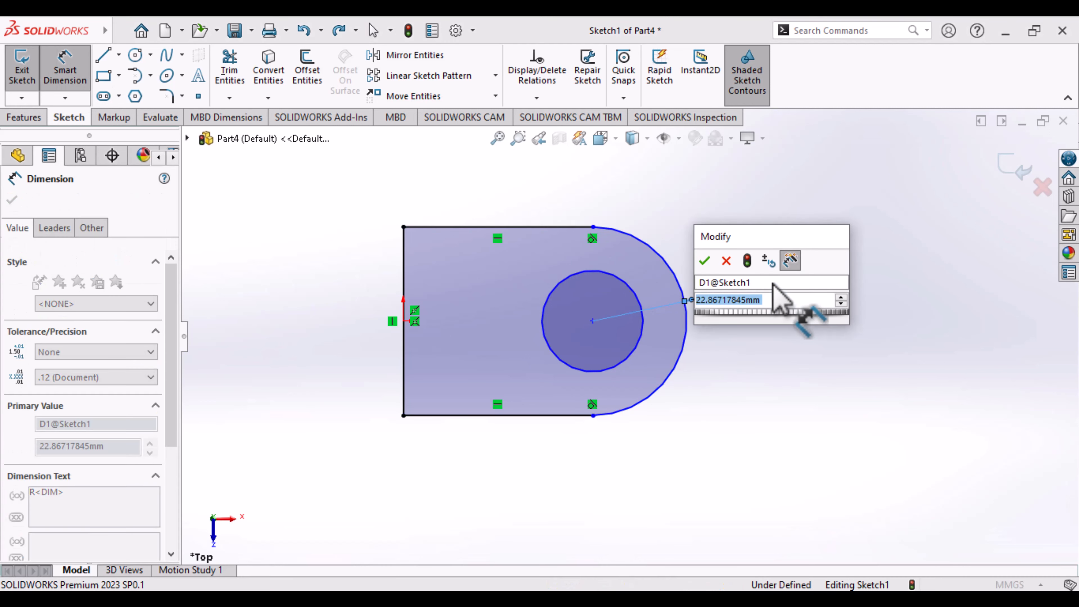
pyautogui.write('20')
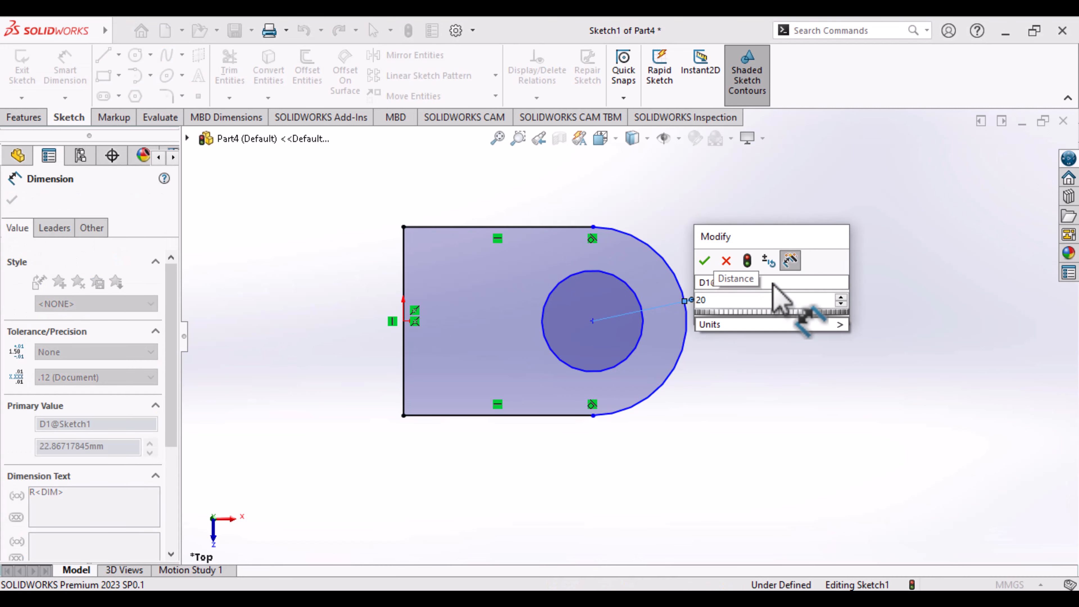
pyautogui.press('Return')
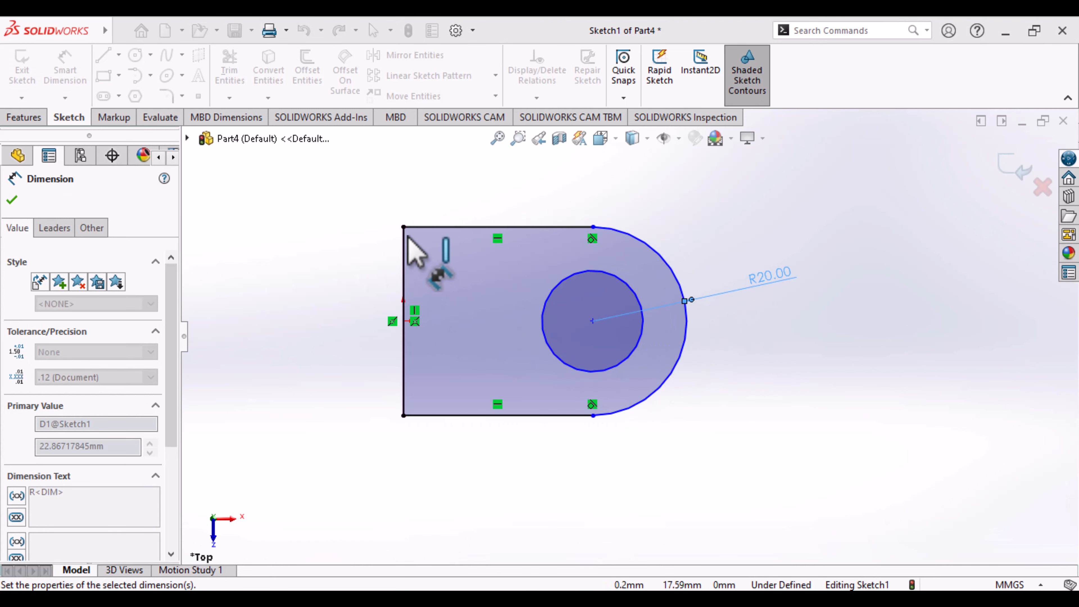
# - Dimension the circle inside the lug profile with a diameter of 16 mm
pyautogui.click(634, 349)
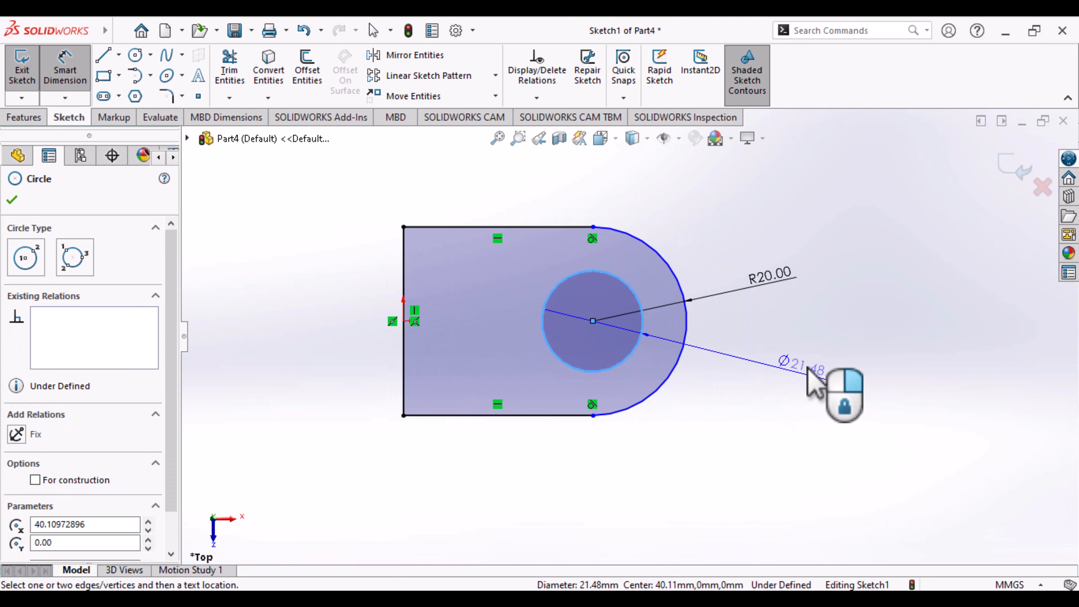
pyautogui.click(833, 390)
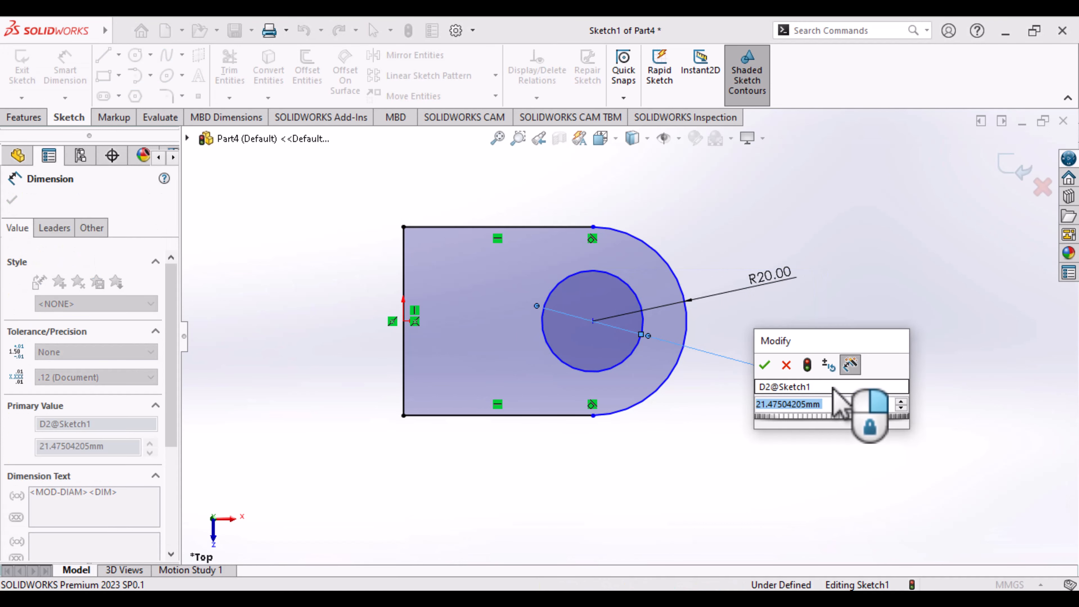
pyautogui.write('16')
pyautogui.press('Return')
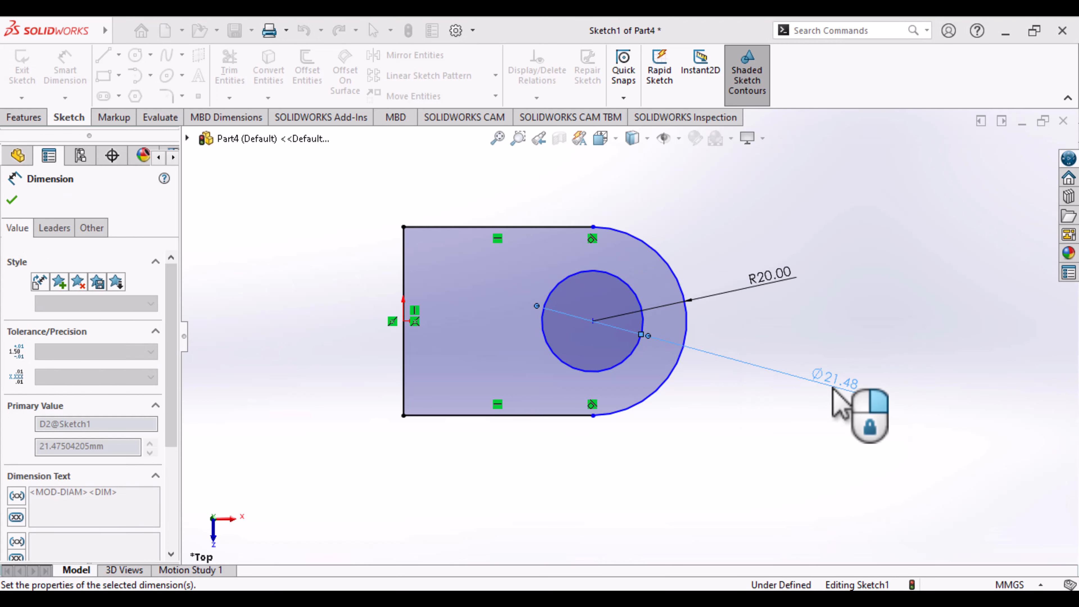
# - Set the length of the upper horizontal line to 60 mm and exit the sketch
pyautogui.click(498, 228)
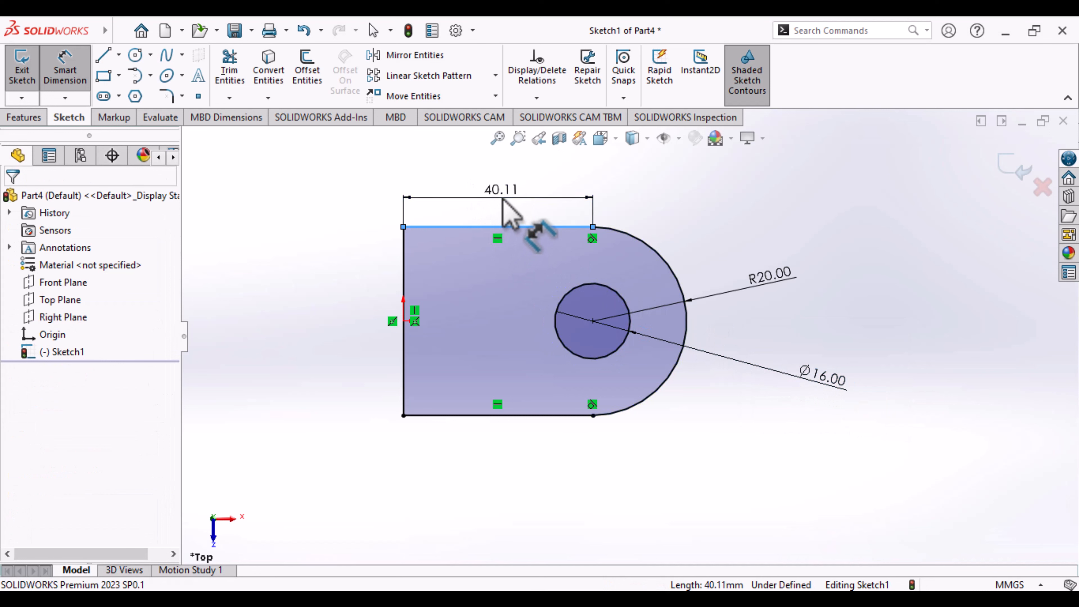
pyautogui.click(503, 199)
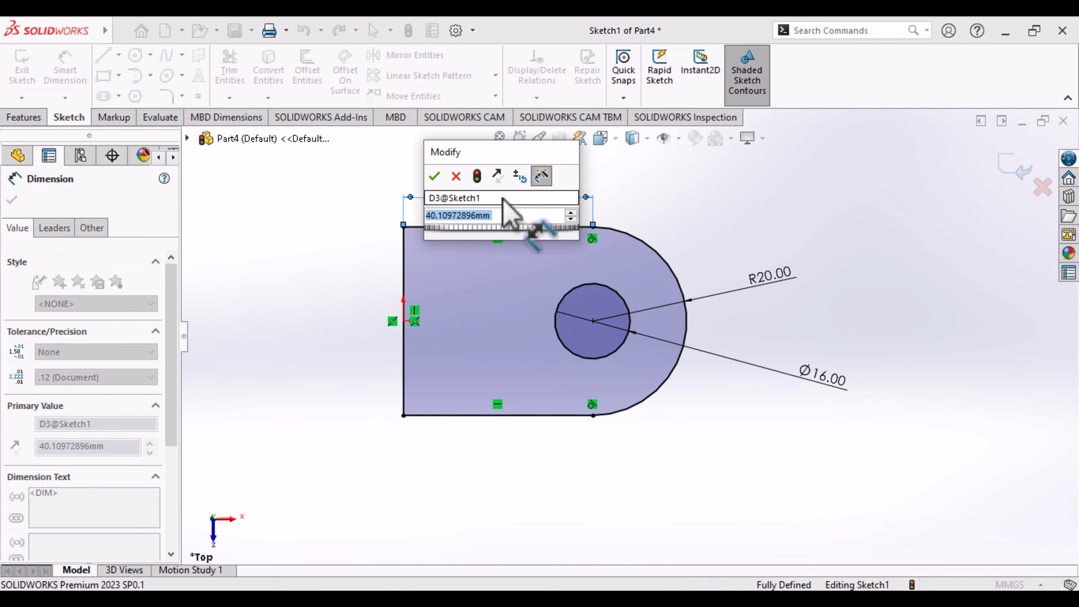
pyautogui.write('60')
pyautogui.press('Return')
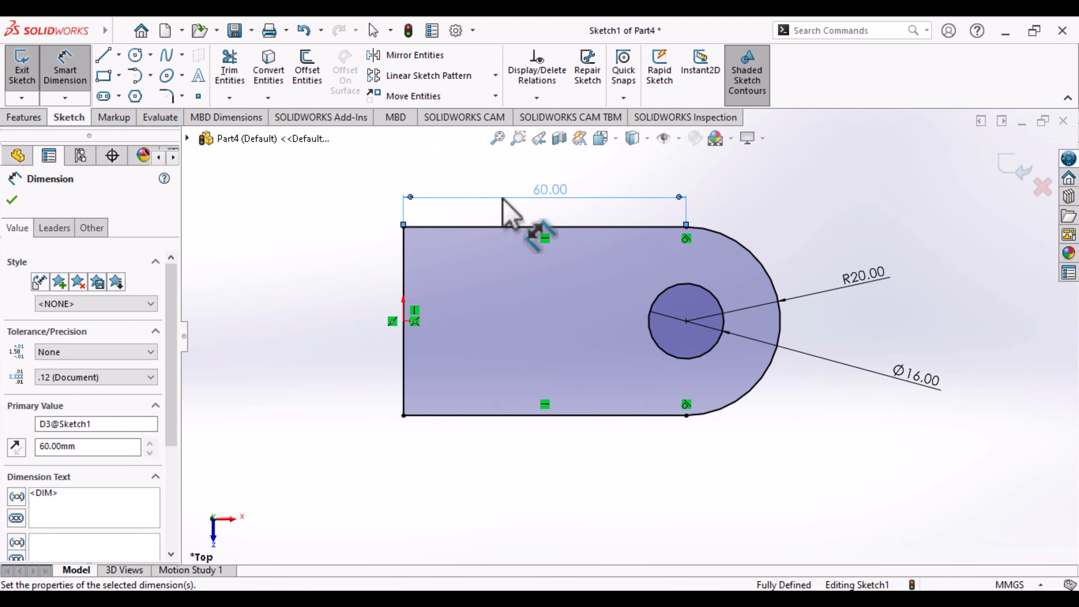
pyautogui.click(1015, 174)
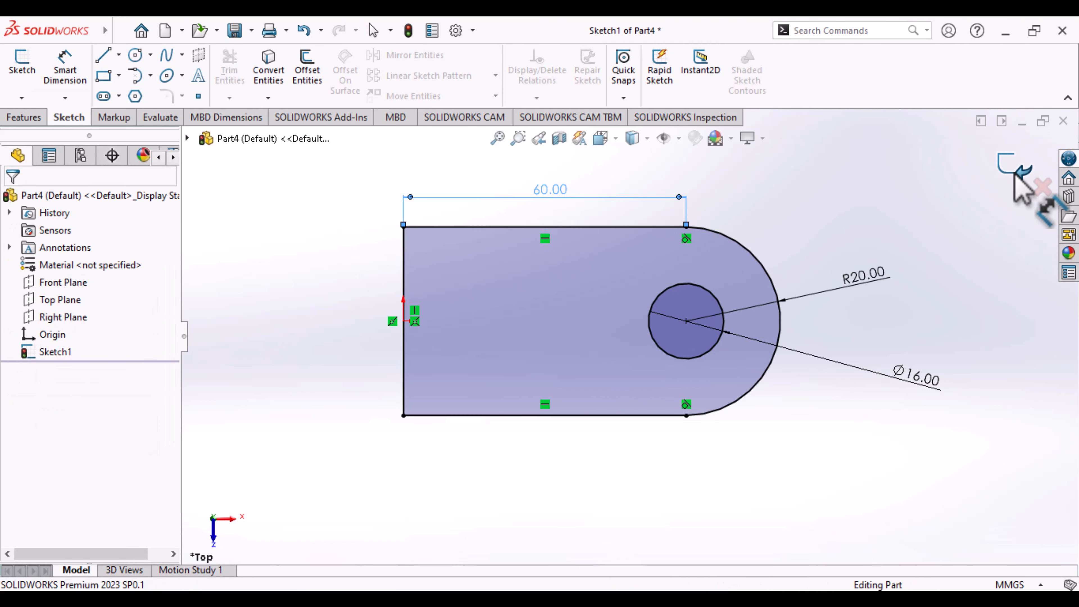
# - Start a Blind Boss-Extrude of the lug sketch, 12 mm deep and downward from the sketch plane
pyautogui.hotkey('ctrl', '7')
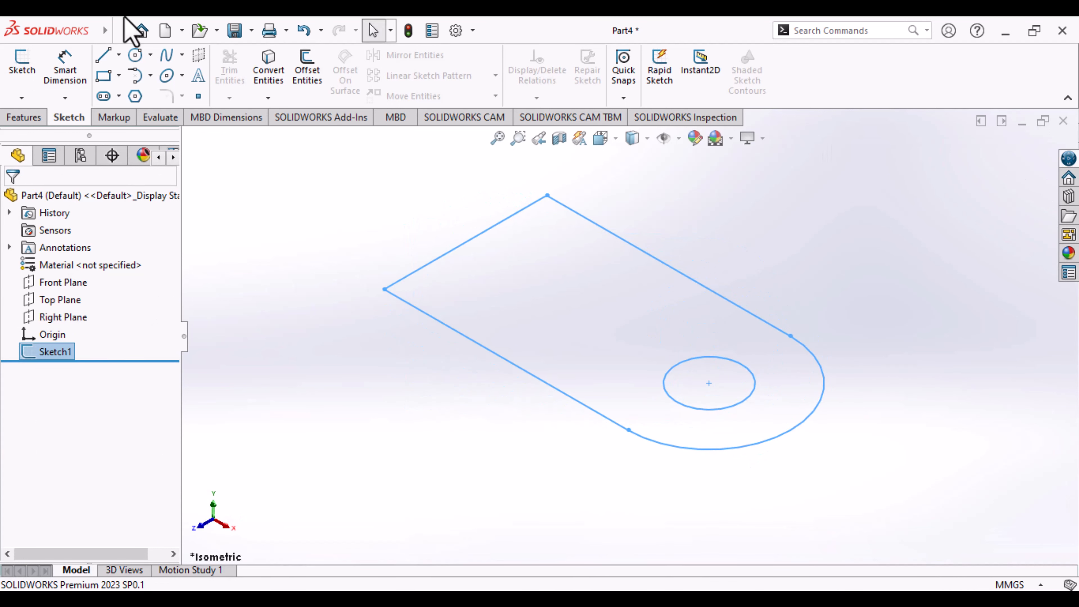
pyautogui.click(24, 117)
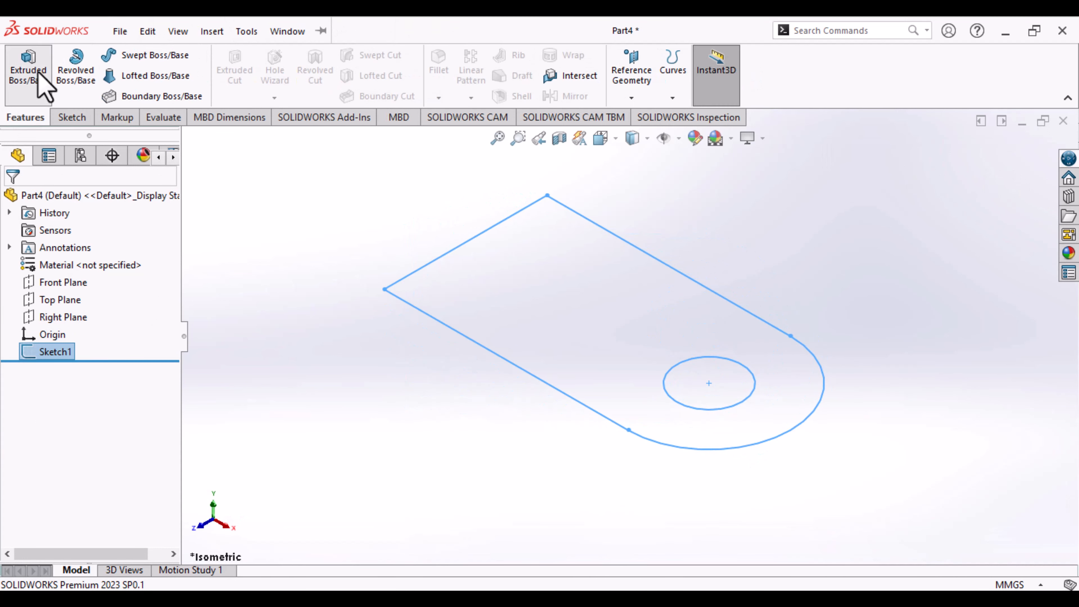
pyautogui.click(28, 68)
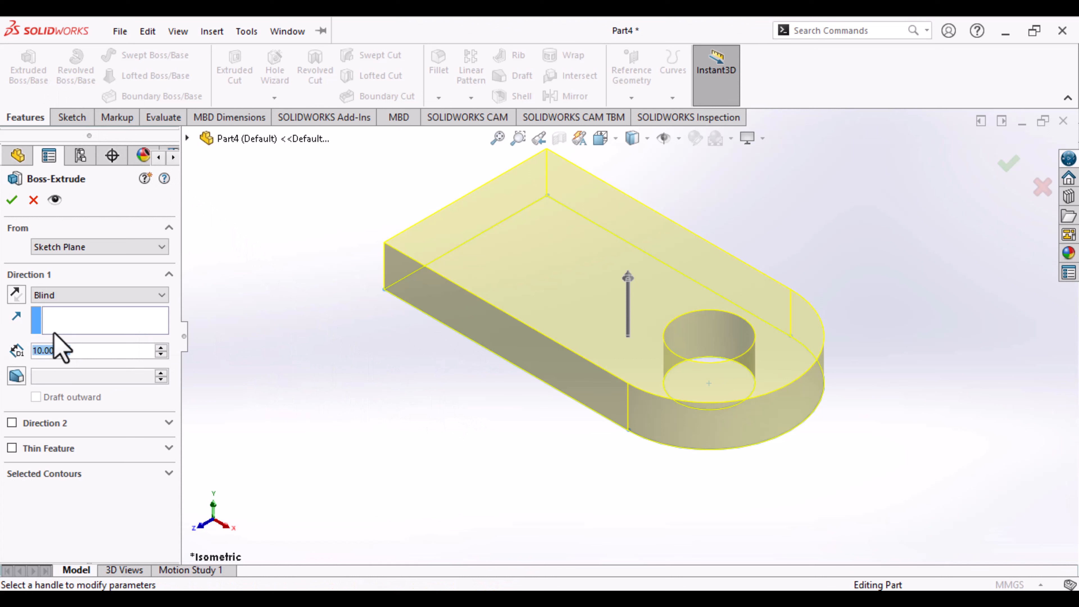
pyautogui.click(627, 294)
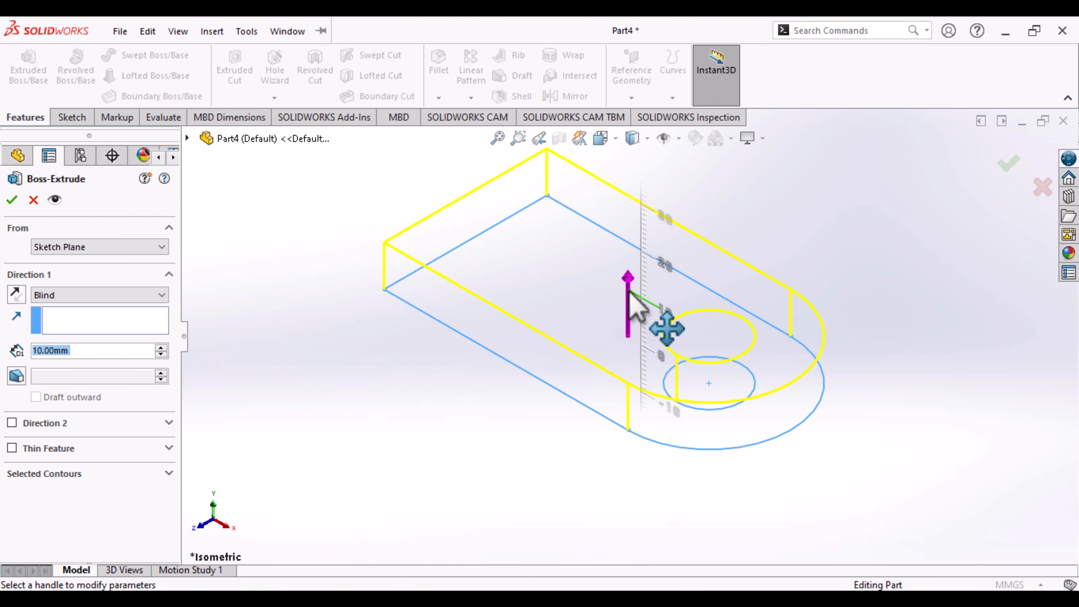
pyautogui.click(631, 409)
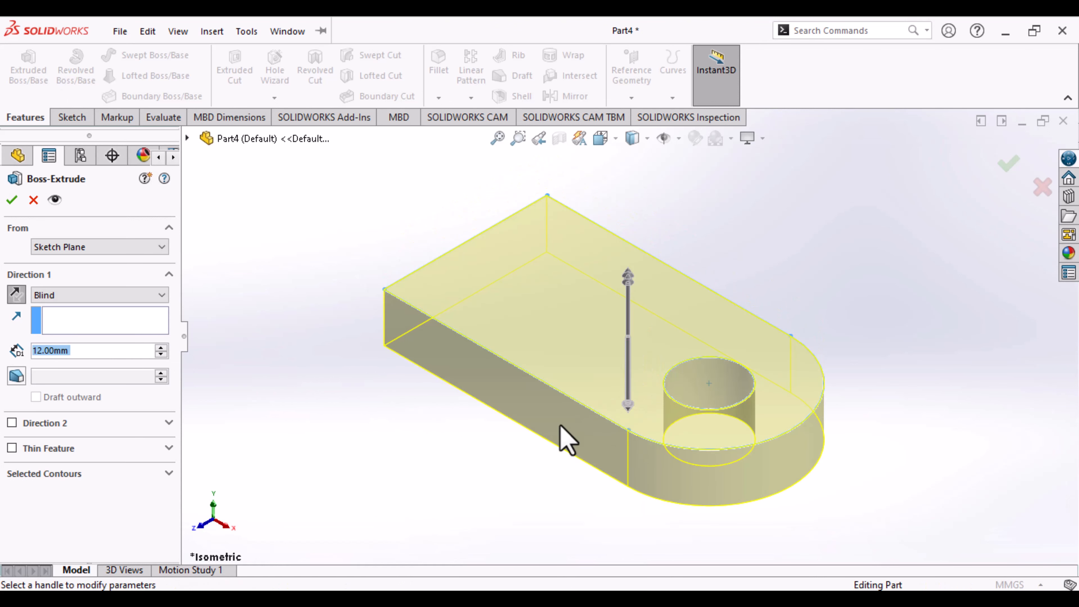
pyautogui.click(16, 293)
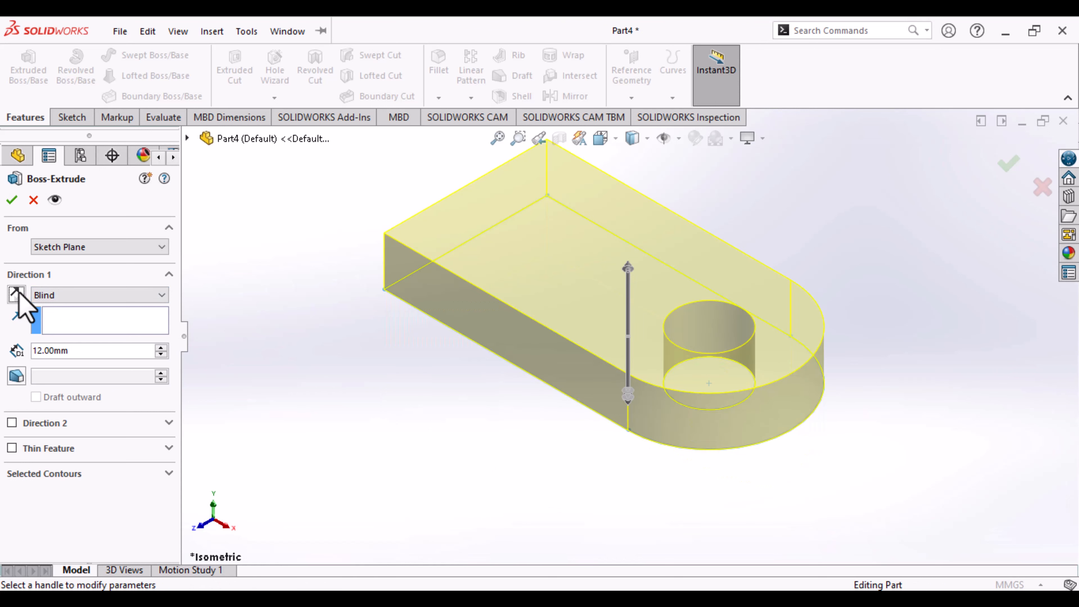
pyautogui.click(19, 292)
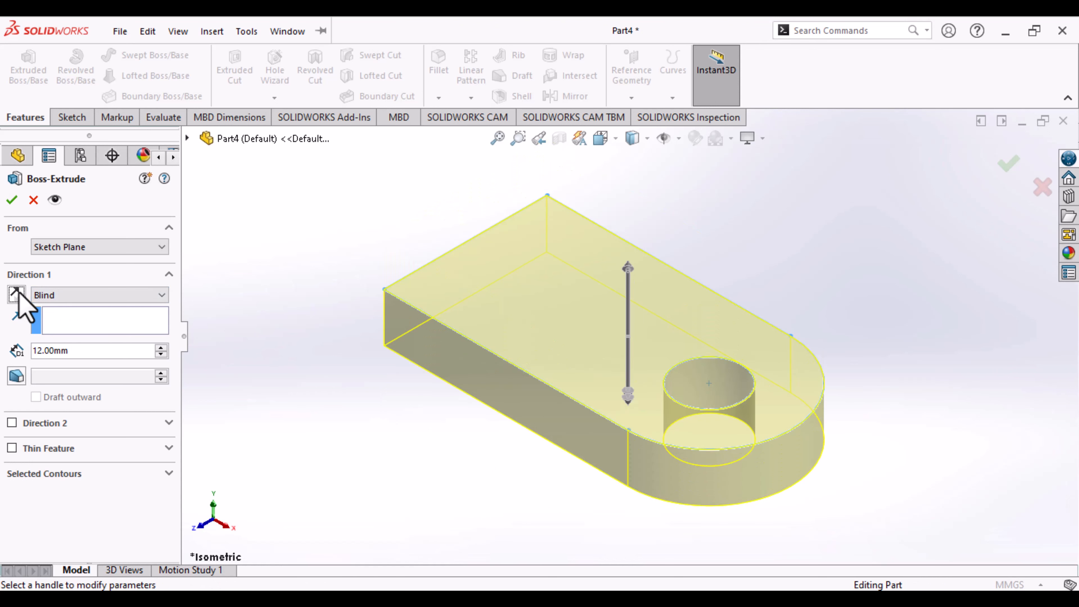
pyautogui.click(18, 293)
pyautogui.click(17, 292)
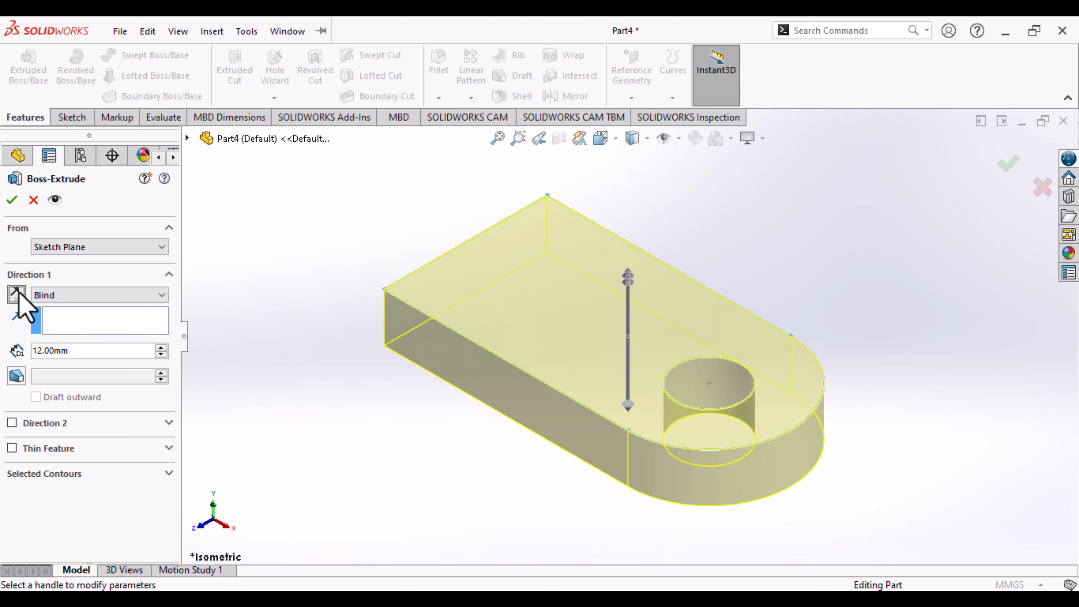
# - Set the extrusion depth to 16 mm in Direction 1 only and complete the Boss-Extrude
pyautogui.click(38, 350)
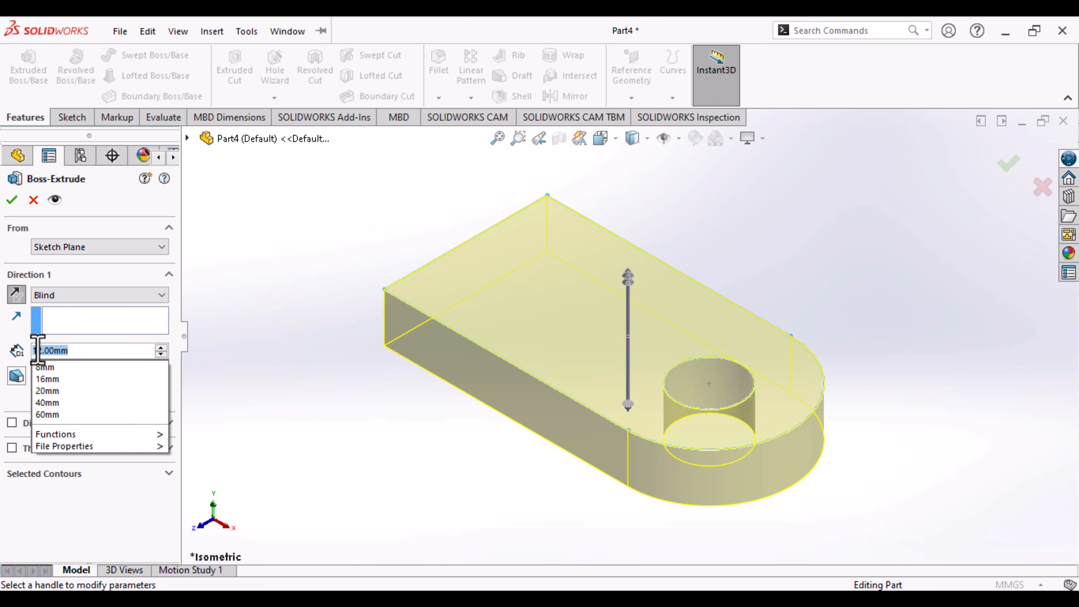
pyautogui.write('16')
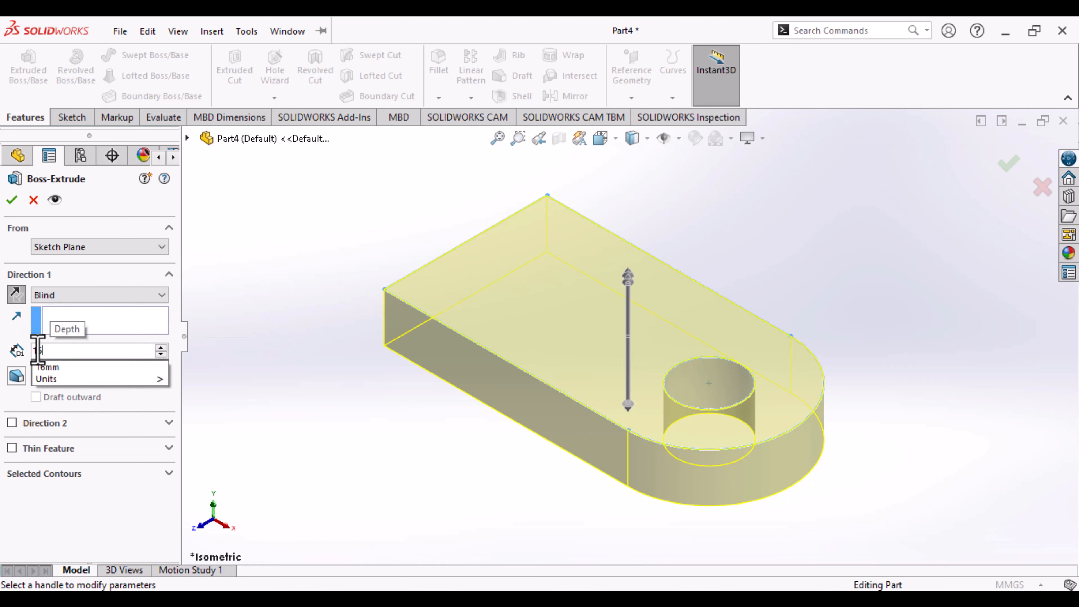
pyautogui.press('Return')
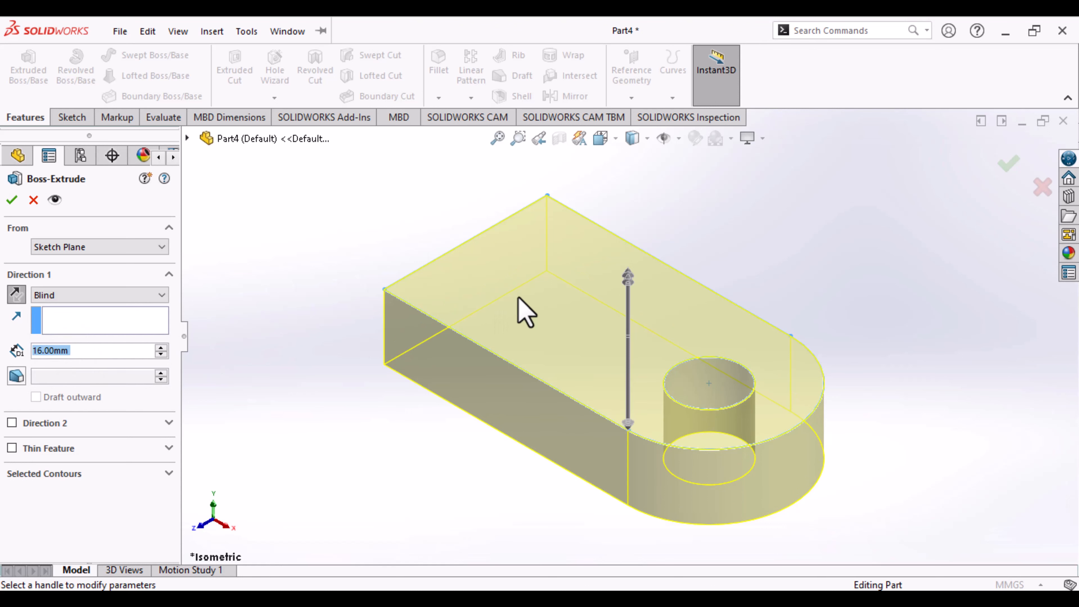
pyautogui.click(632, 284)
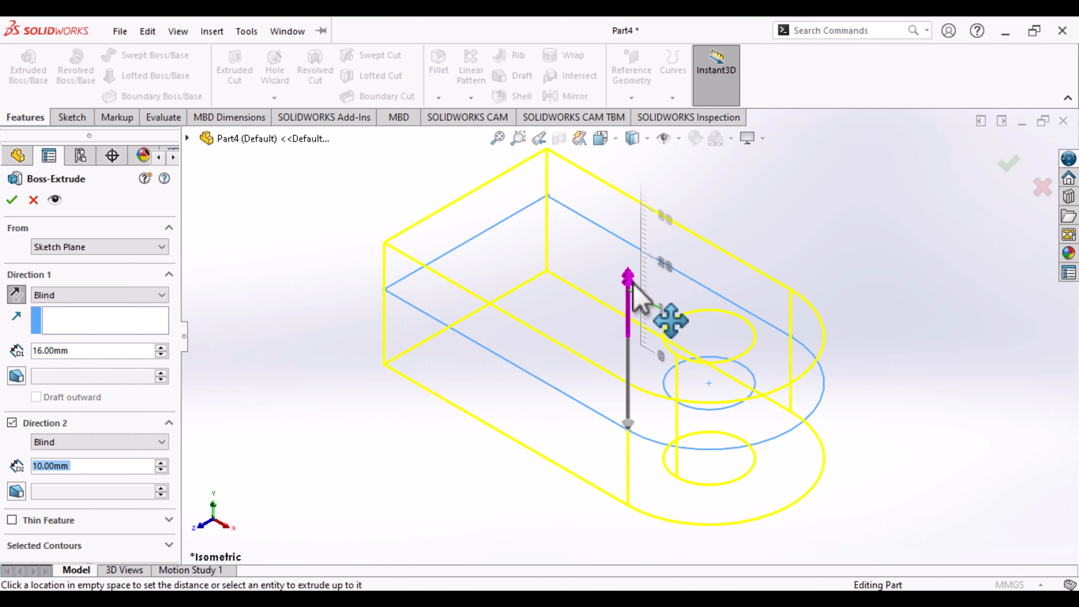
pyautogui.click(11, 422)
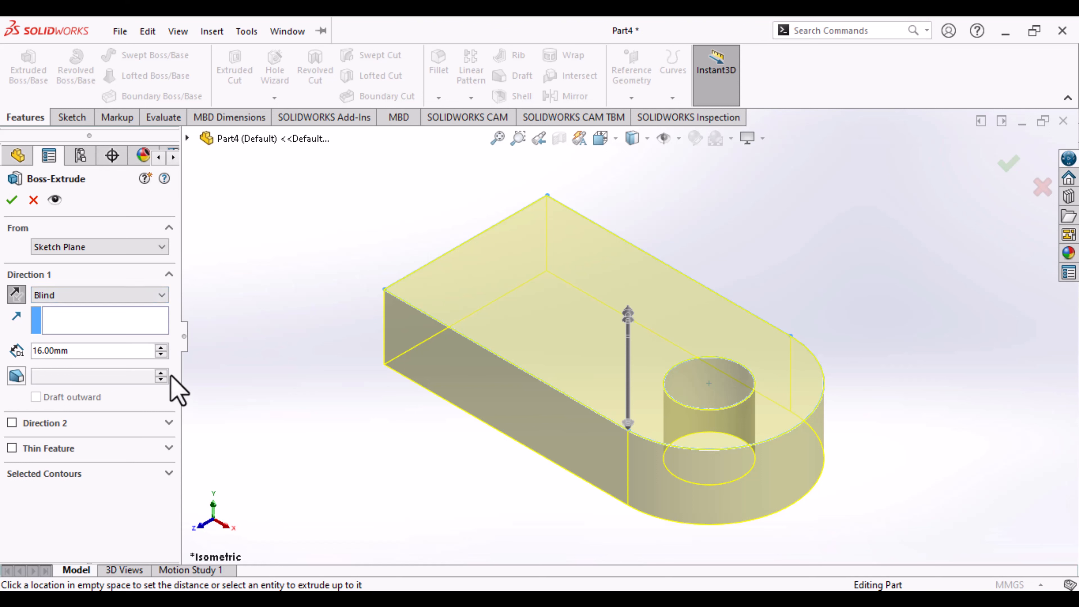
pyautogui.press('Return')
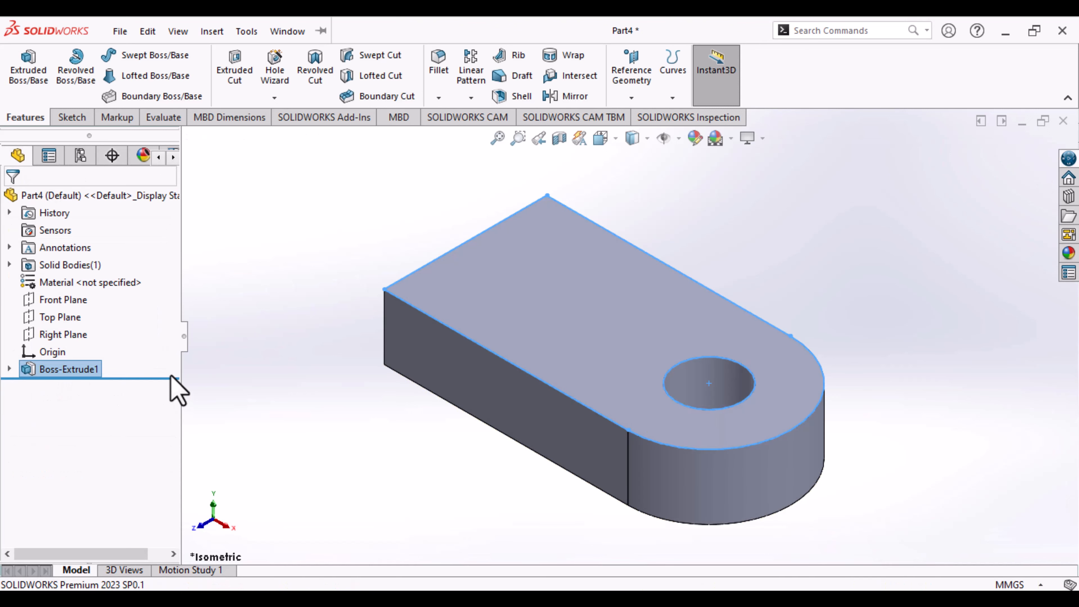
pyautogui.click(341, 455)
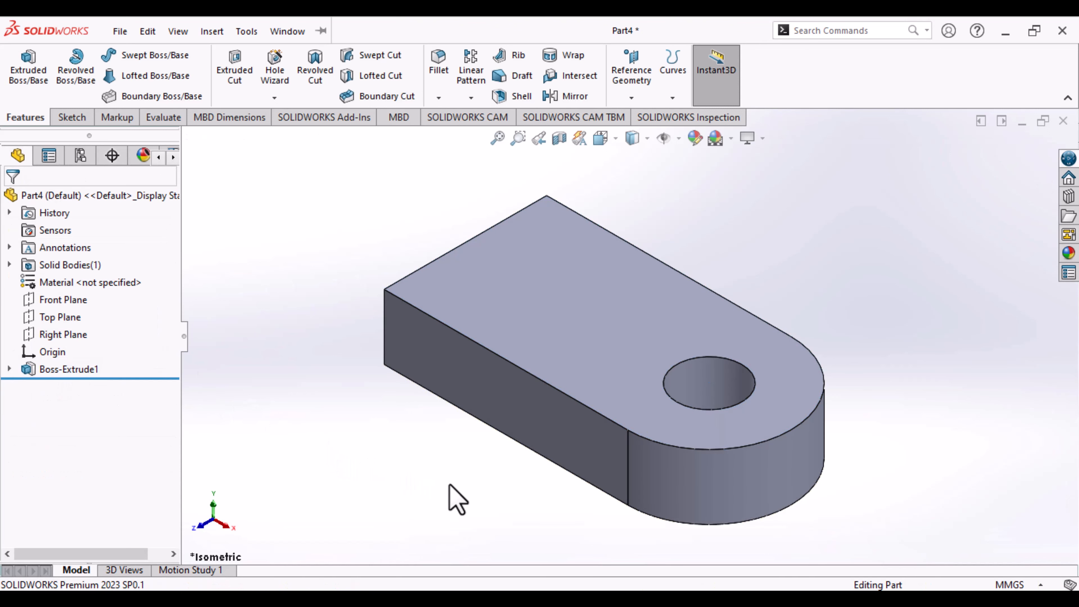
# - Start a new sketch on the flat rectangular end face of the lug, opposite the rounded end
pyautogui.moveTo(449, 485); pyautogui.dragTo(521, 474, button='middle')
pyautogui.scroll(2, 522, 465)
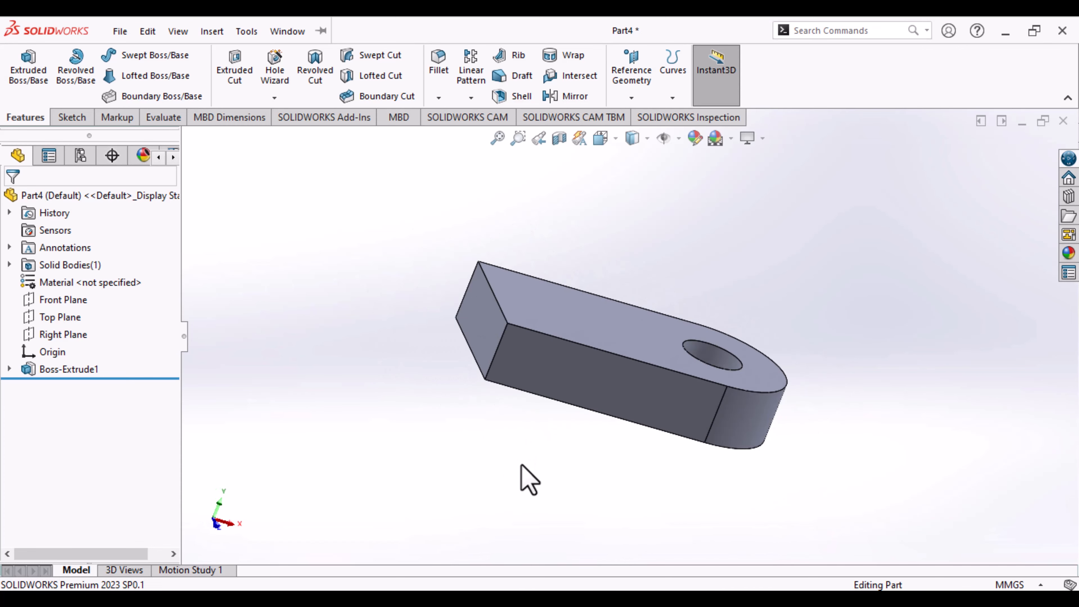
pyautogui.click(489, 338)
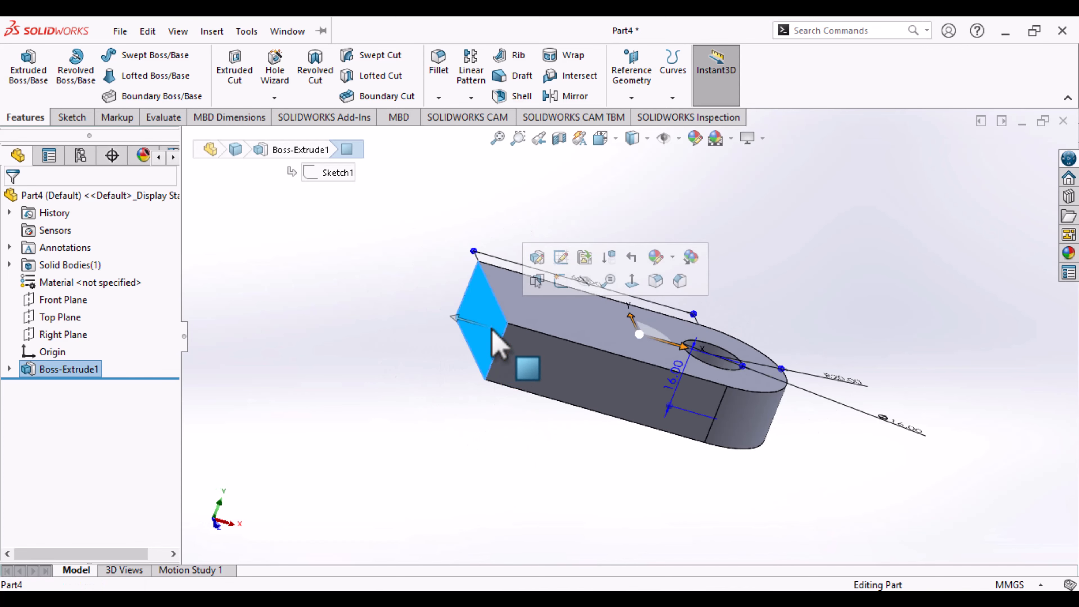
pyautogui.click(70, 119)
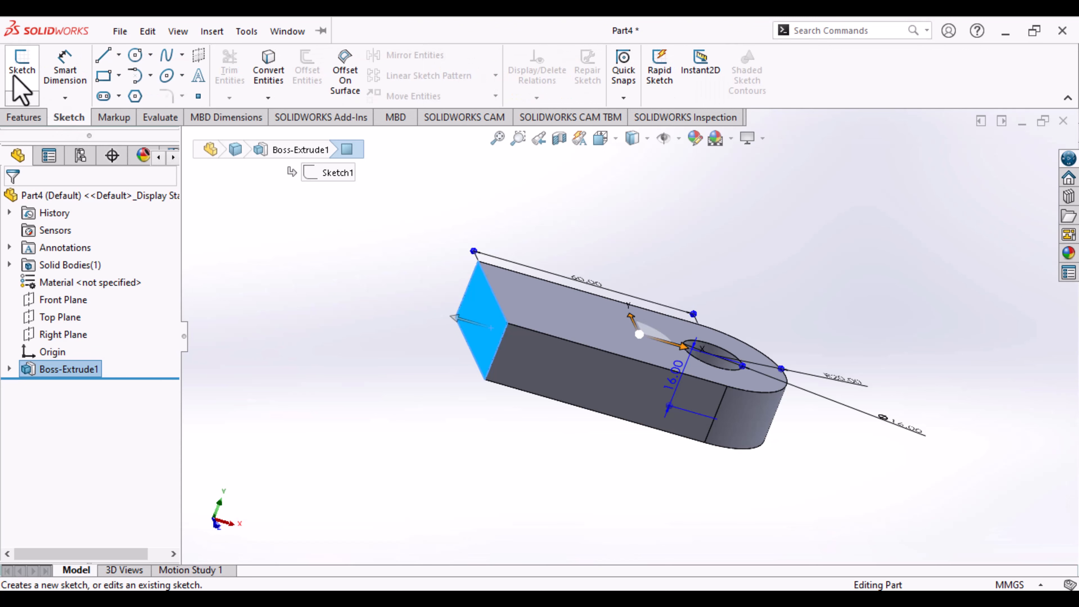
pyautogui.click(19, 76)
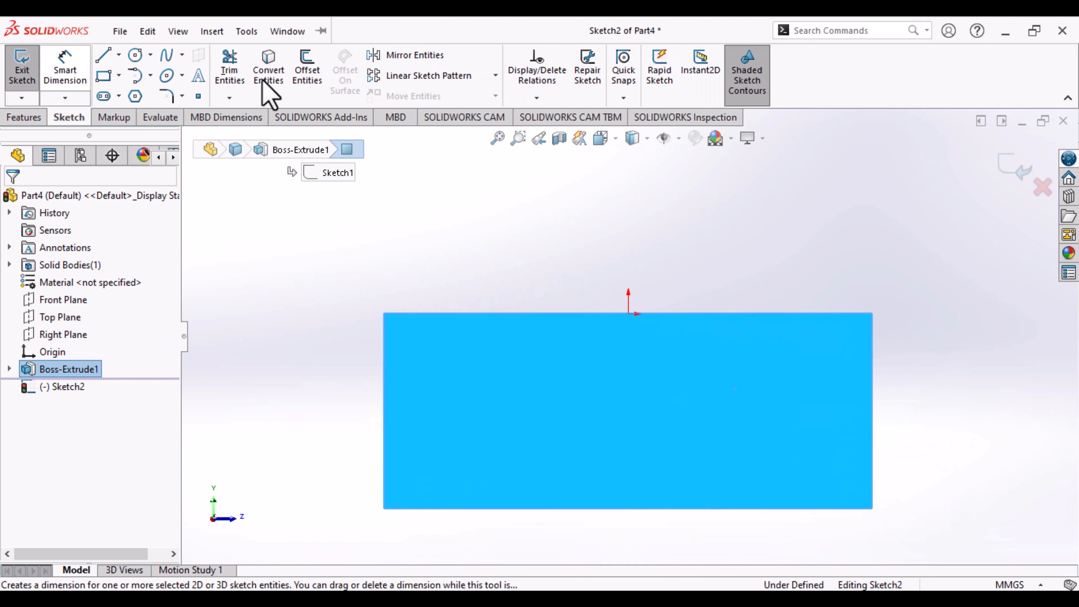
# - Convert the upper edge of the end face into a sketch line with Convert Entities
pyautogui.scroll(4, 671, 270)
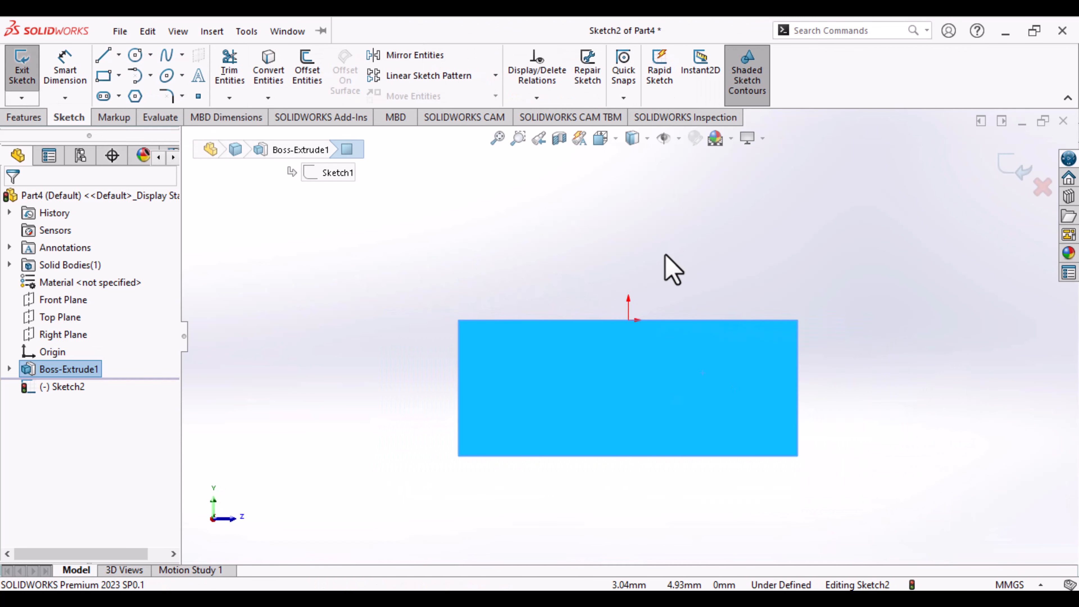
pyautogui.moveTo(672, 309)
pyautogui.mouseDown(button='middle')
pyautogui.moveTo(656, 236)
pyautogui.moveTo(668, 280)
pyautogui.mouseUp(button='middle')
pyautogui.hotkey('ctrl', '8')
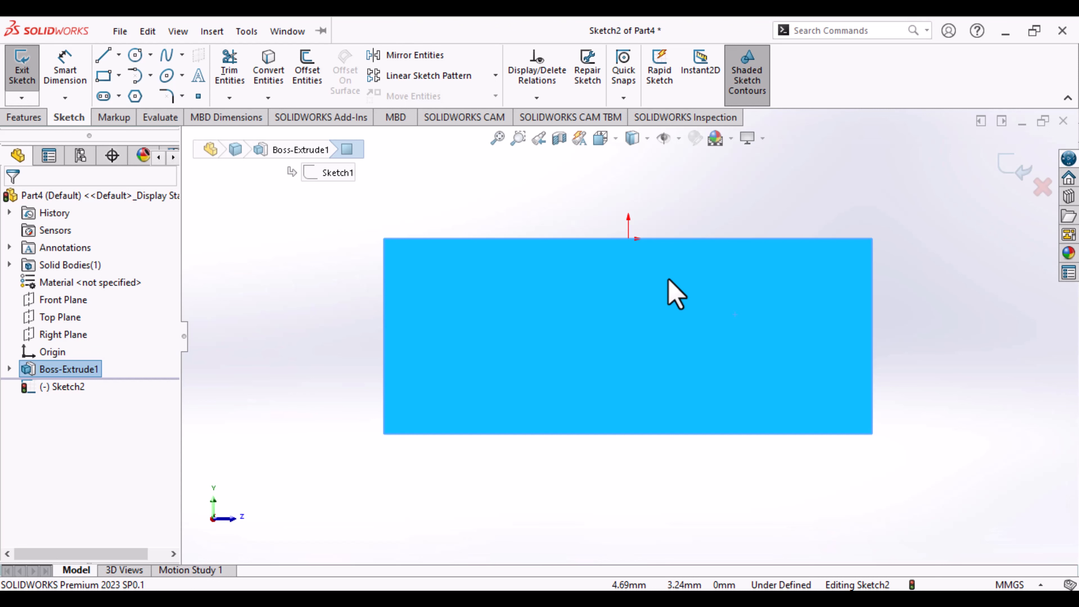
pyautogui.hotkey('ctrl', '7')
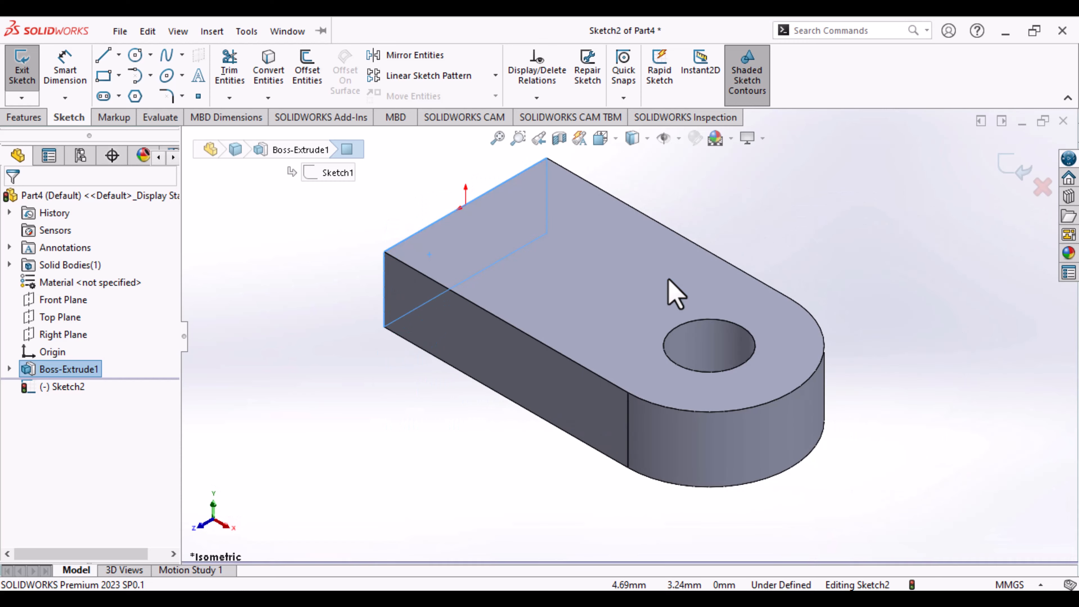
pyautogui.hotkey('ctrl', '8')
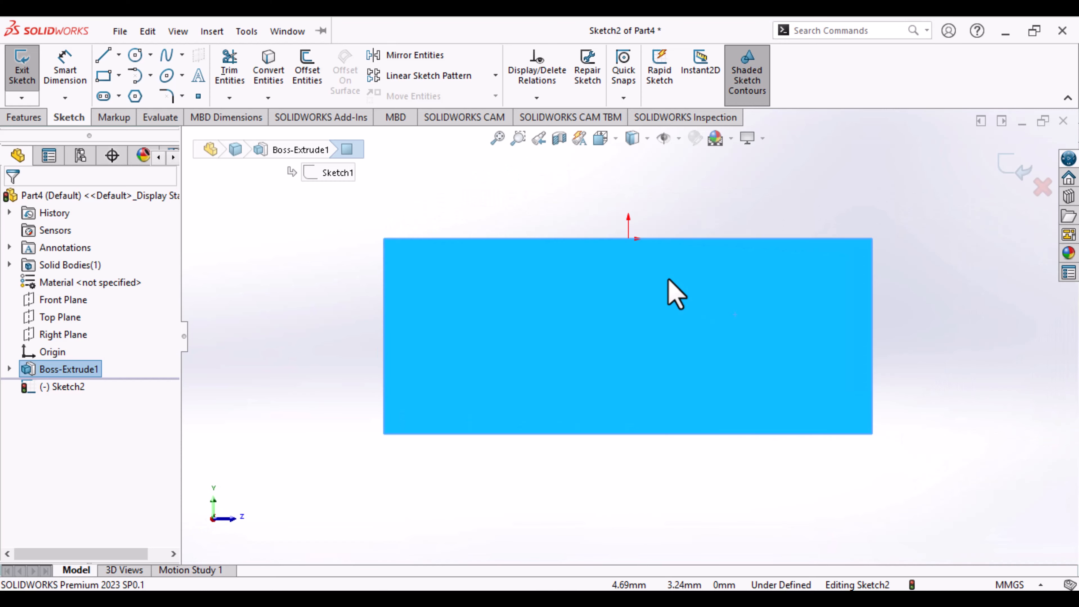
pyautogui.scroll(3, 571, 236)
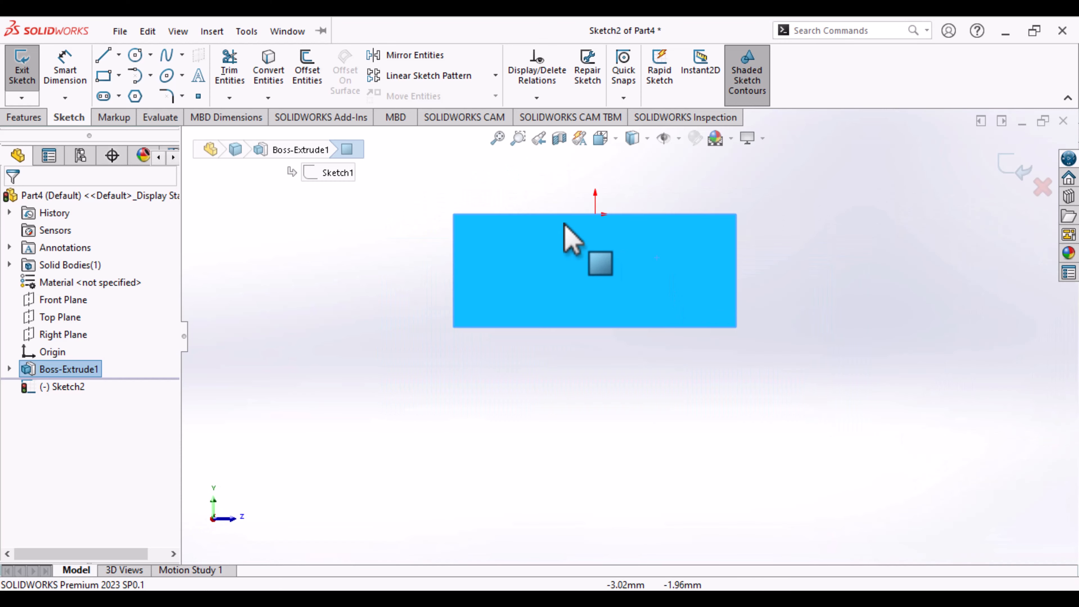
pyautogui.click(571, 214)
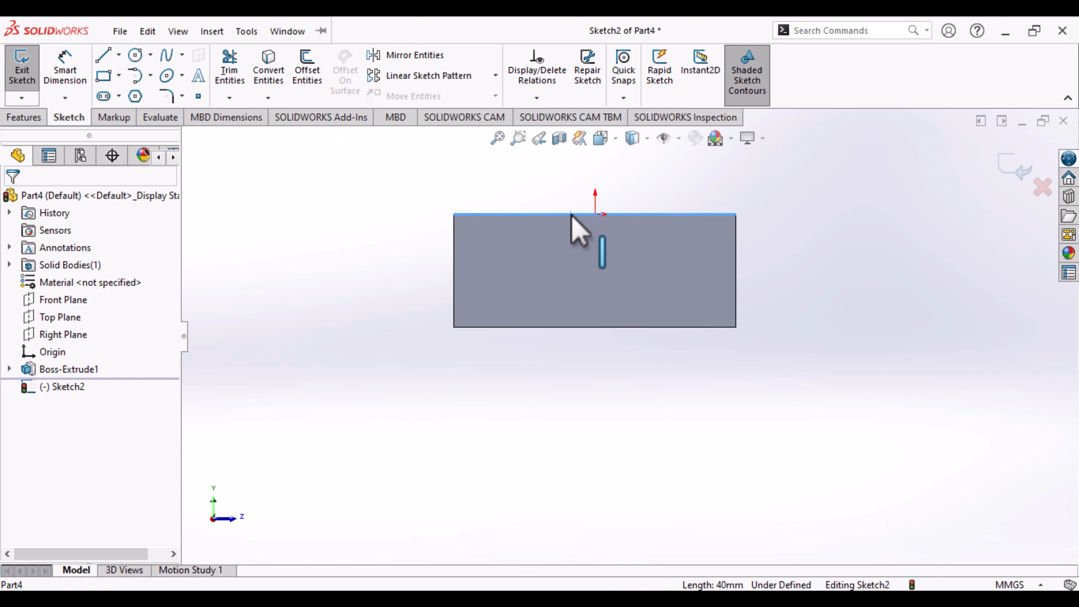
pyautogui.click(271, 99)
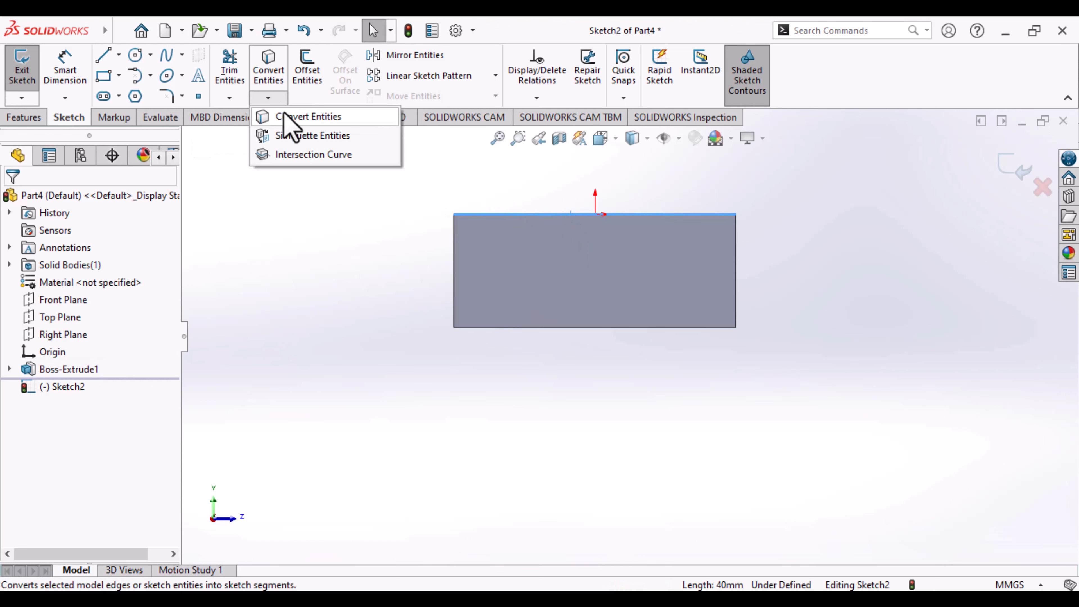
pyautogui.click(299, 117)
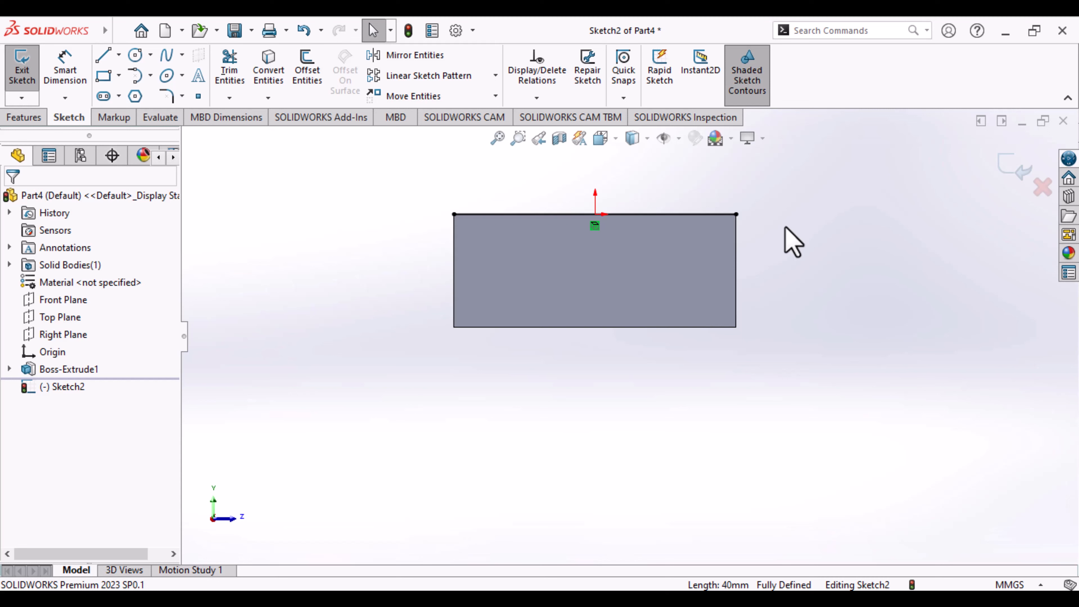
# - Sketch a vertical line about 39 mm down from the converted edge's left end, and continue it with a 180° tangent arc of radius 20 mm
pyautogui.click(104, 60)
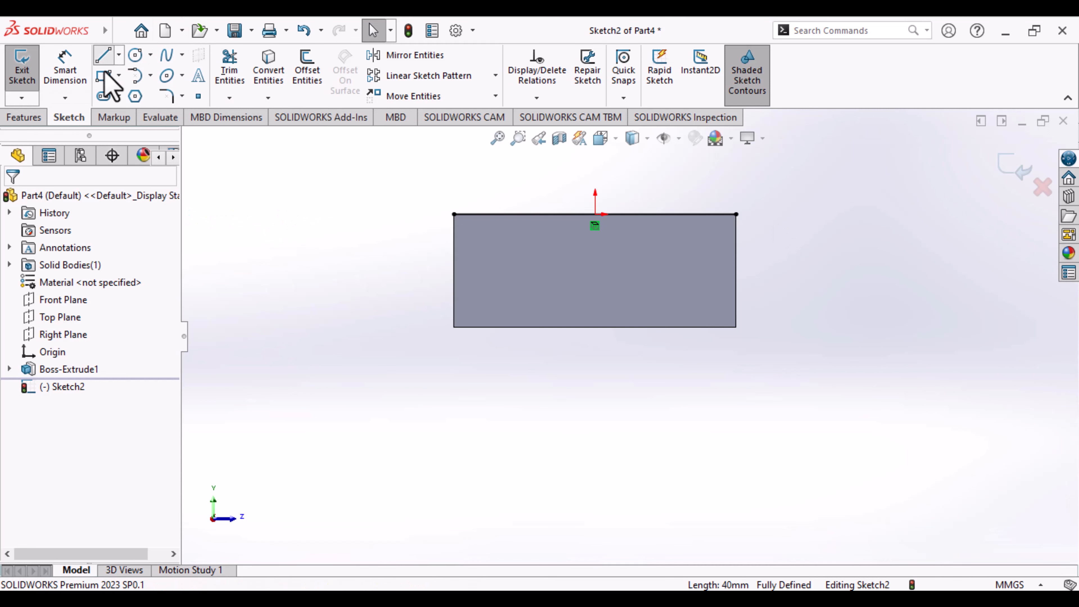
pyautogui.click(453, 215)
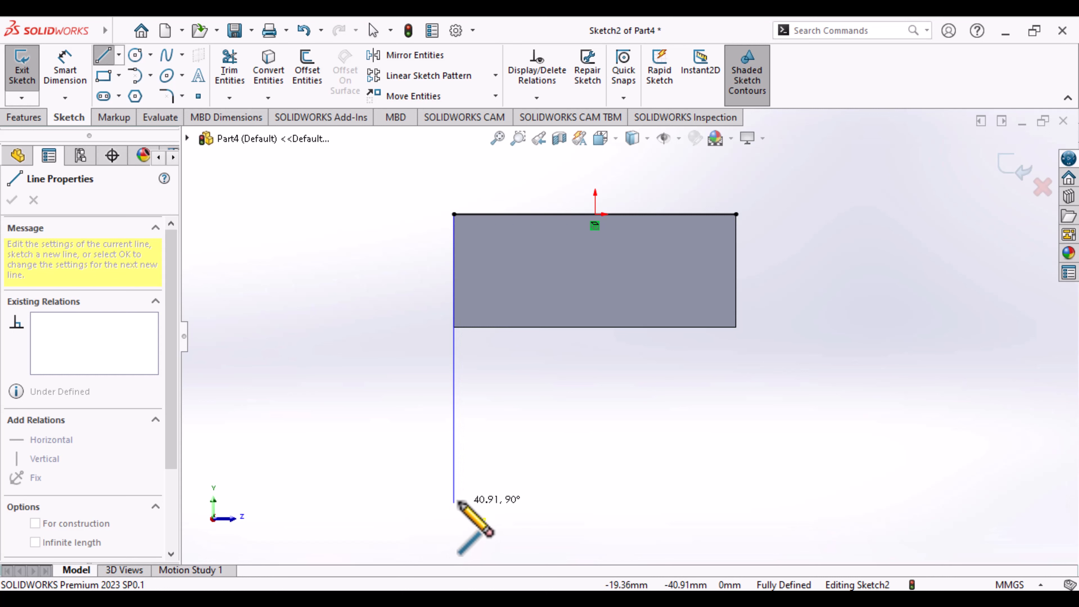
pyautogui.click(454, 486)
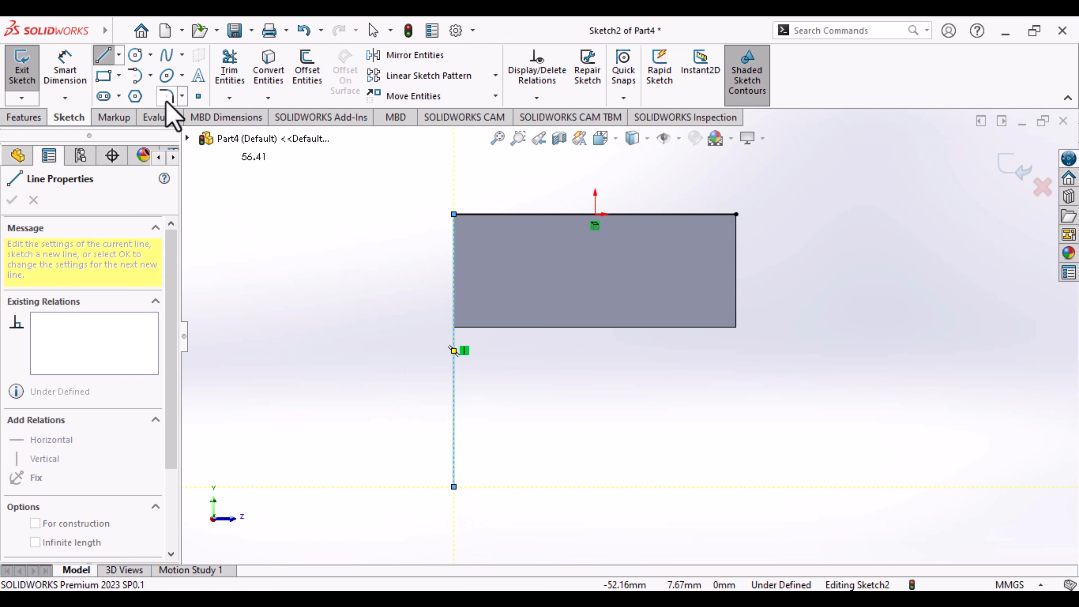
pyautogui.click(135, 76)
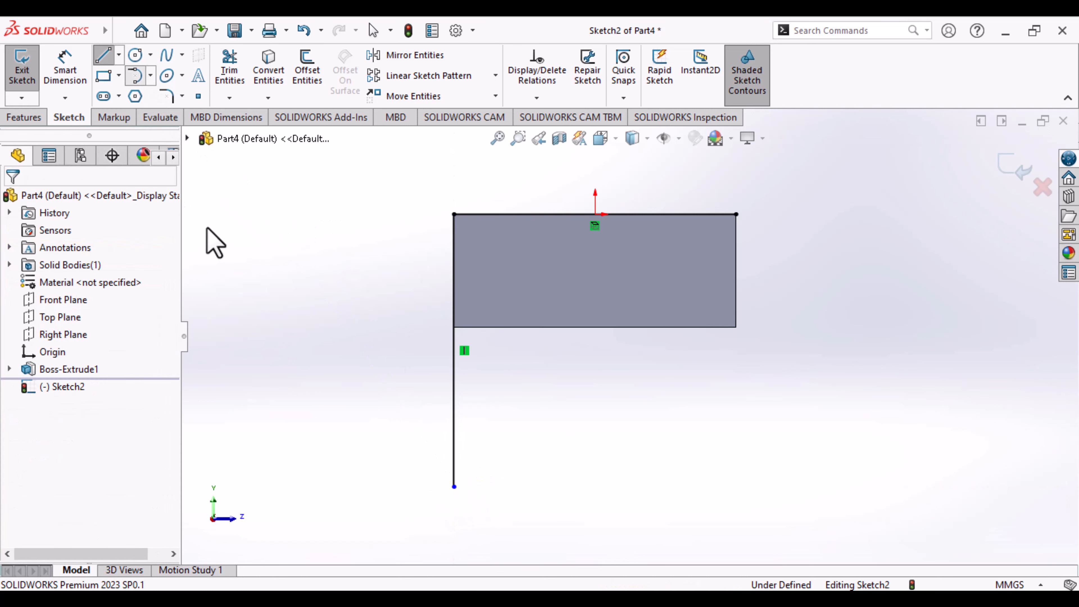
pyautogui.click(454, 486)
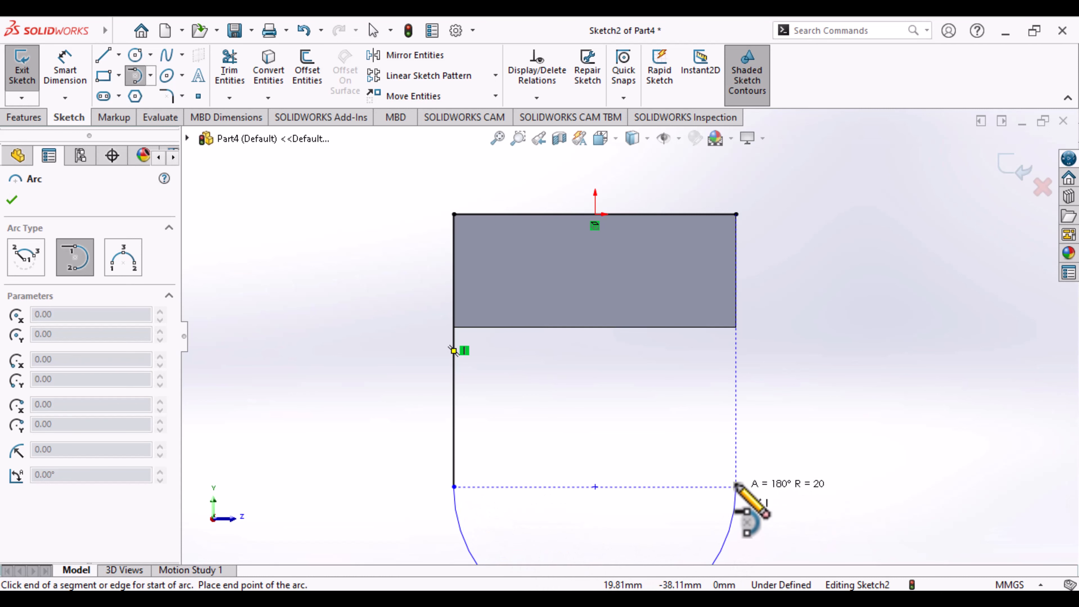
pyautogui.click(736, 486)
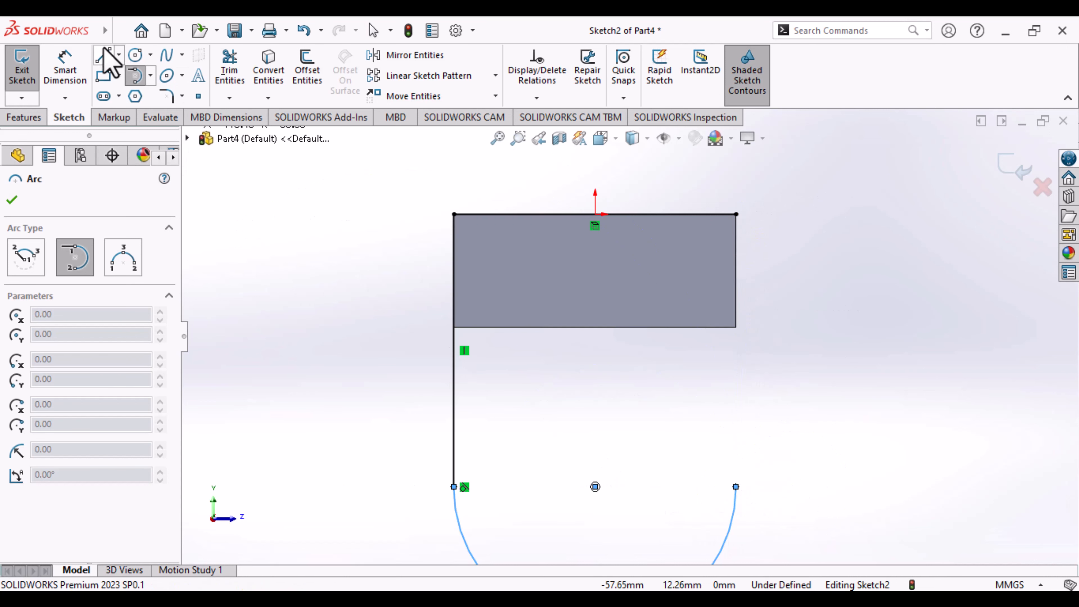
# - Close the profile with a vertical line from the arc's free end up to the right end of the converted edge
pyautogui.click(104, 56)
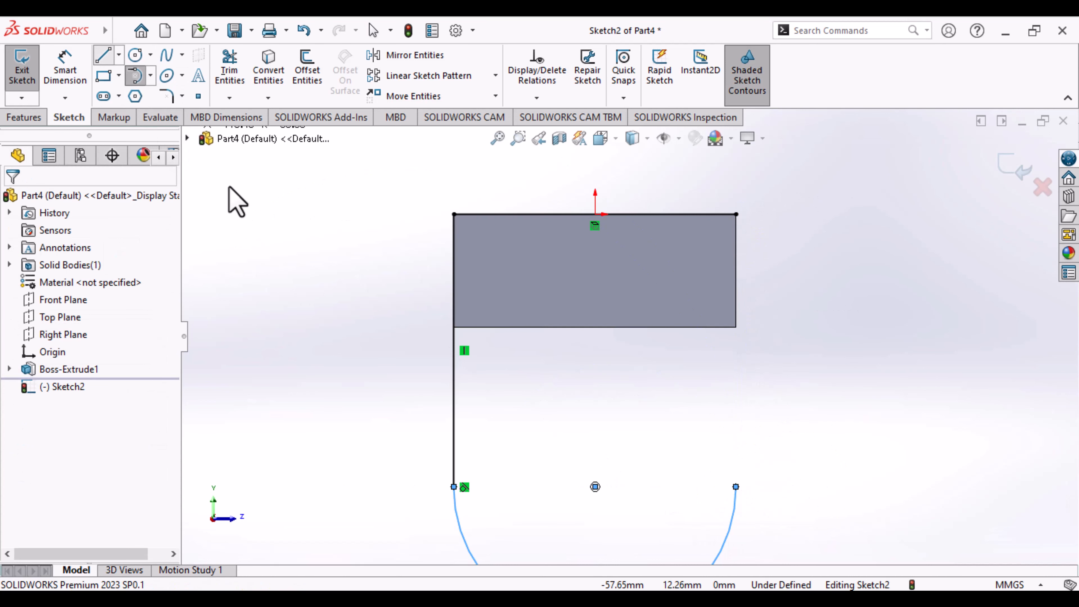
pyautogui.click(735, 486)
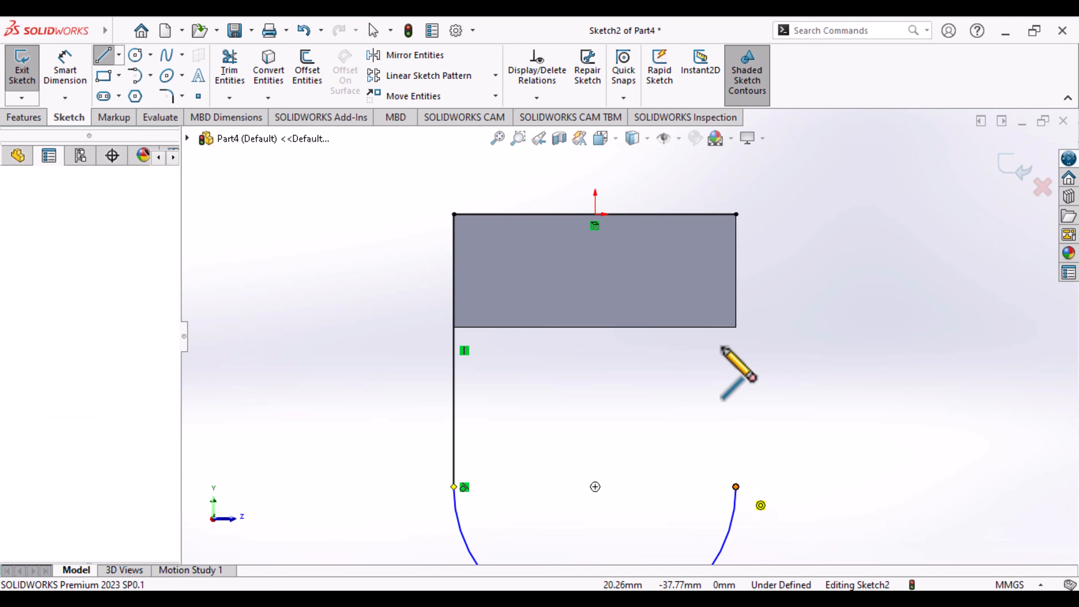
pyautogui.click(735, 213)
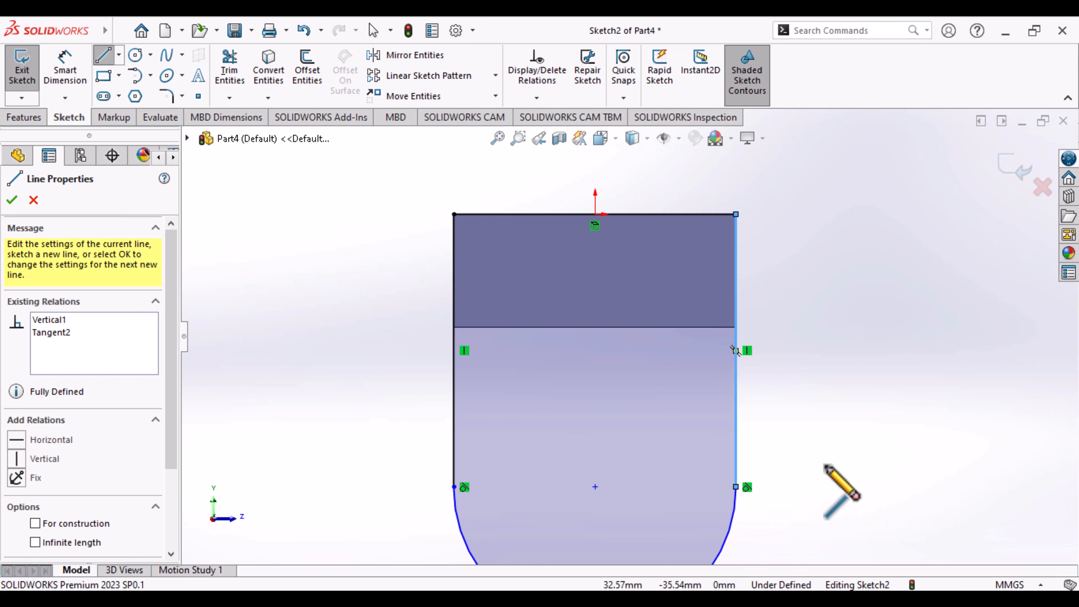
pyautogui.press('Escape')
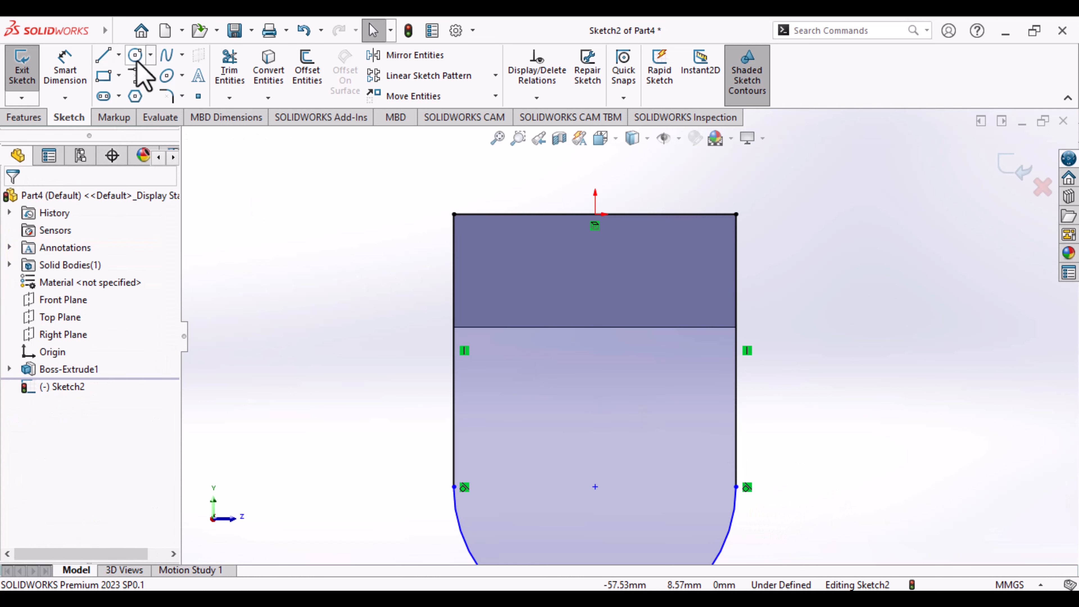
# - Sketch a circle about 17 mm in diameter centred on the tangent arc's centre point
pyautogui.click(136, 60)
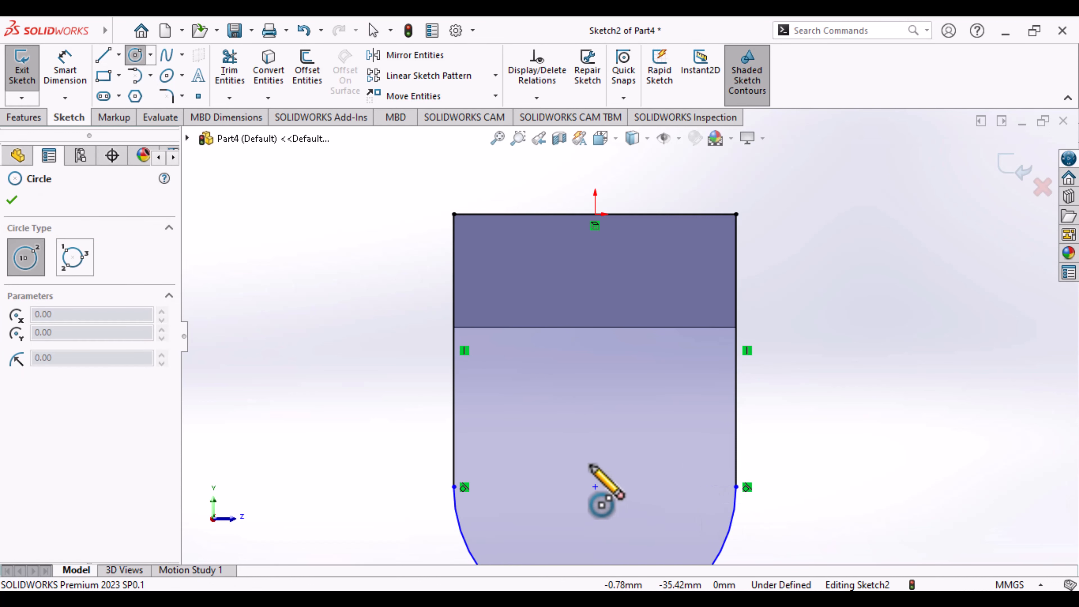
pyautogui.click(595, 487)
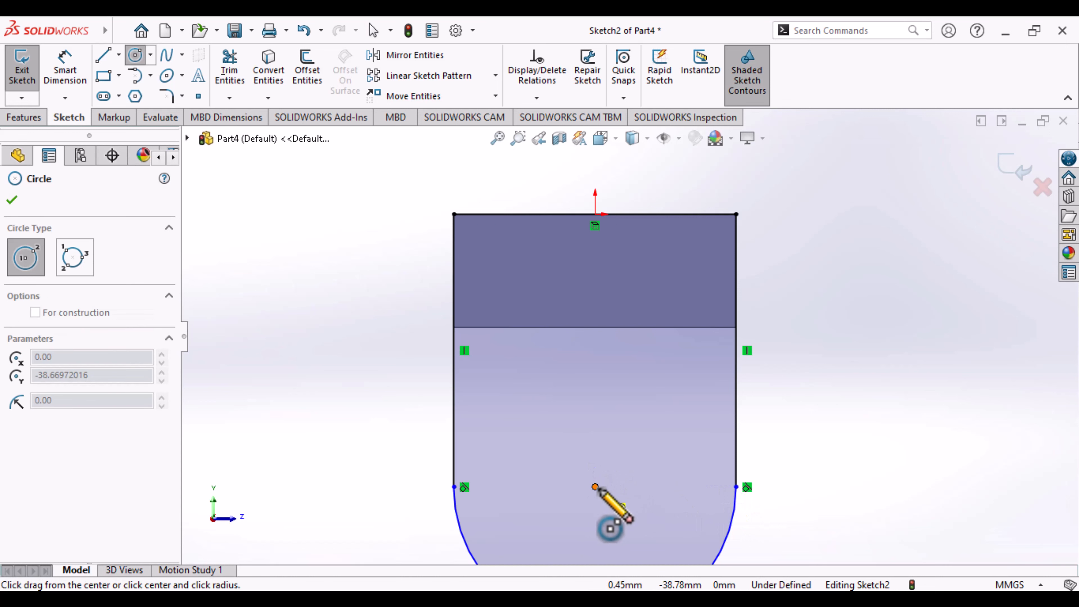
pyautogui.click(653, 509)
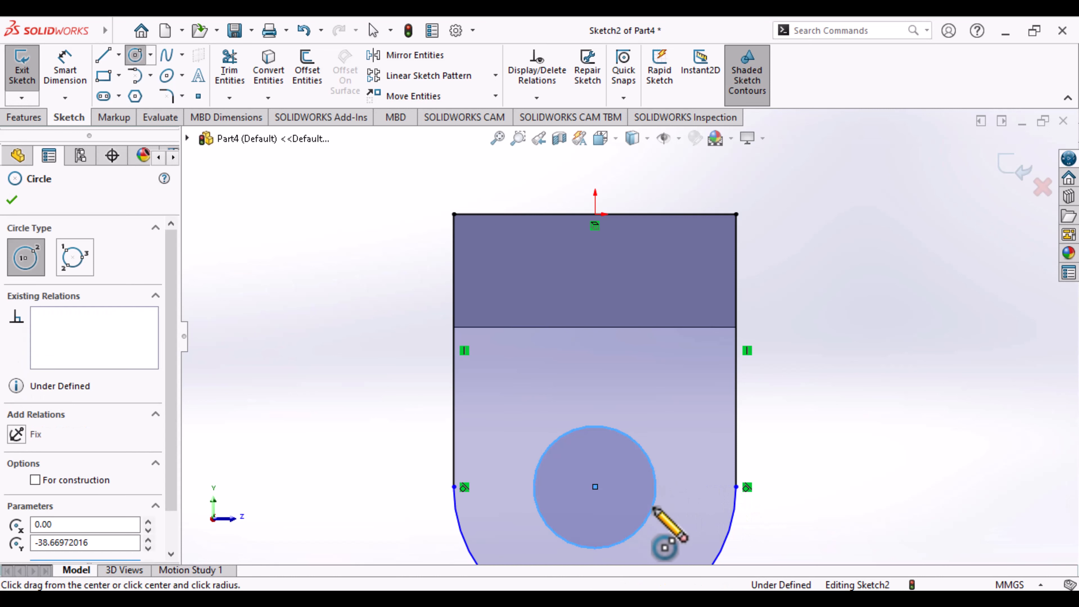
pyautogui.press('Escape')
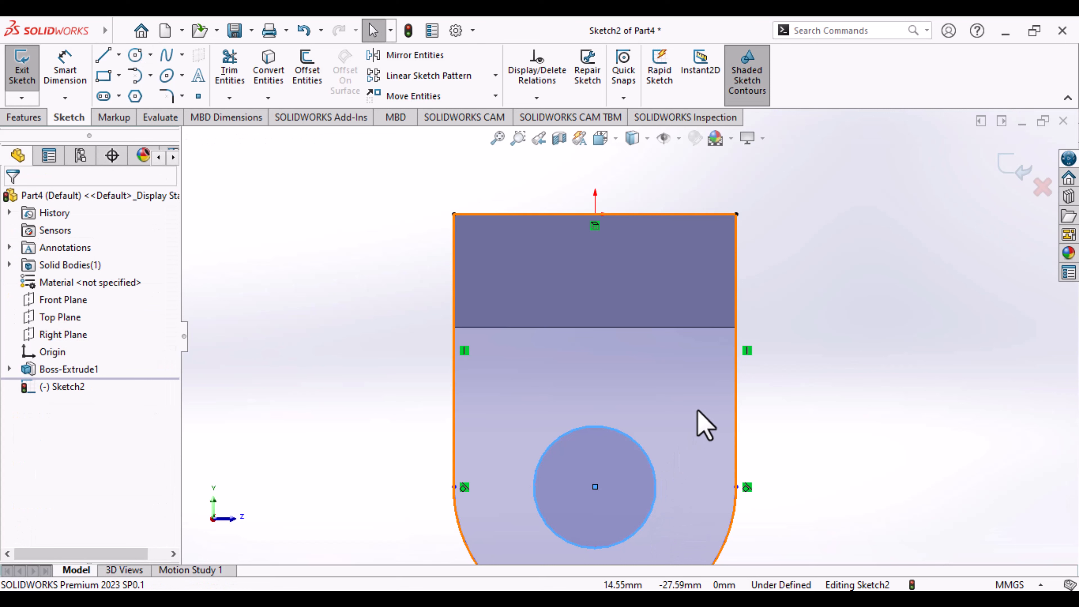
# - Dimension the circle with a diameter of 16 mm
pyautogui.scroll(-2, 698, 411)
pyautogui.scroll(5, 698, 411)
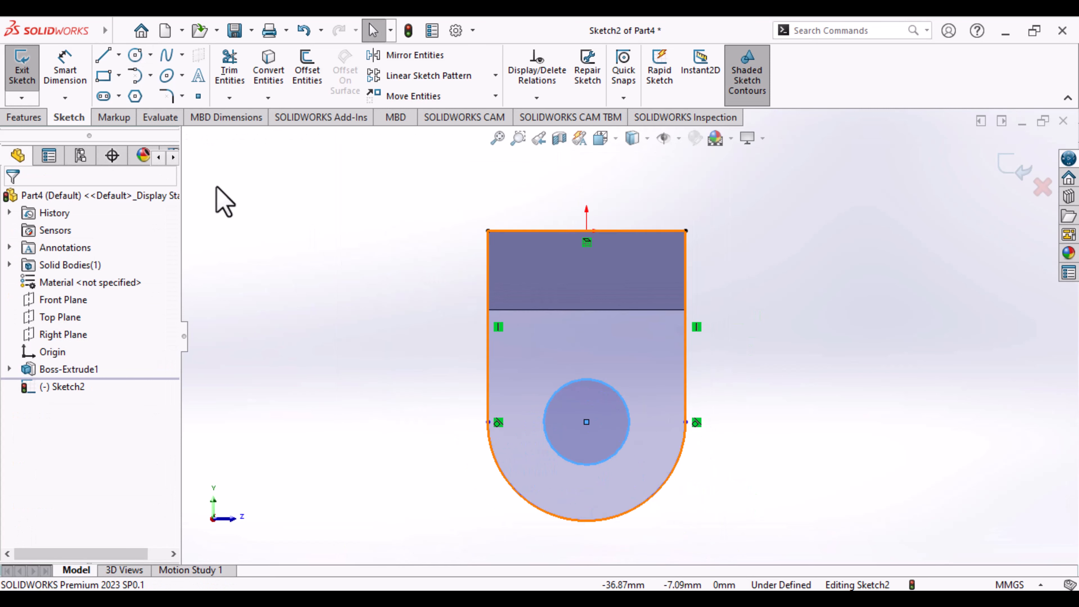
pyautogui.click(64, 74)
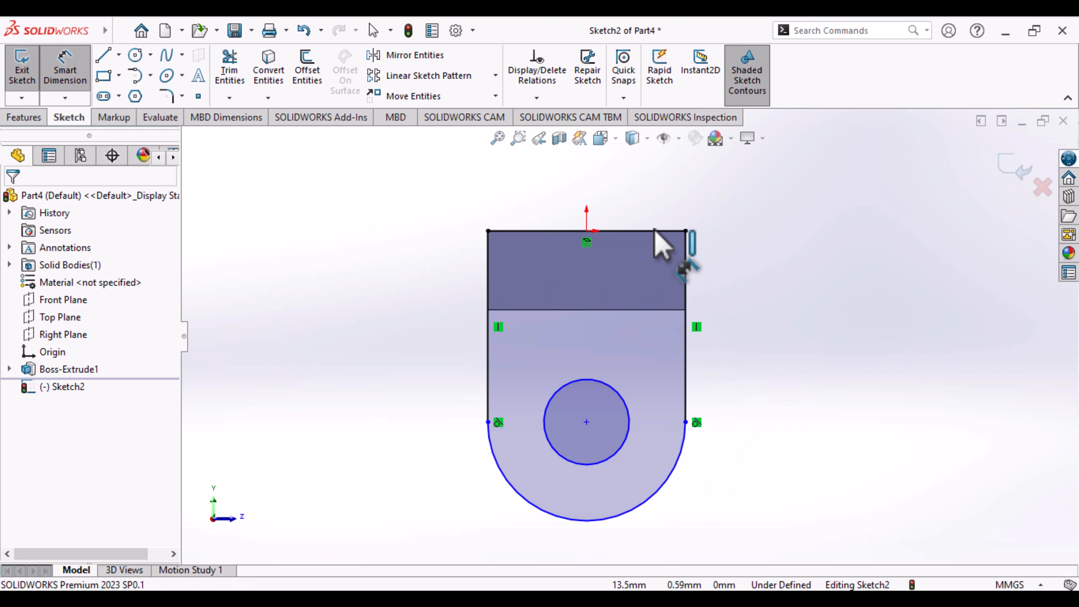
pyautogui.click(638, 514)
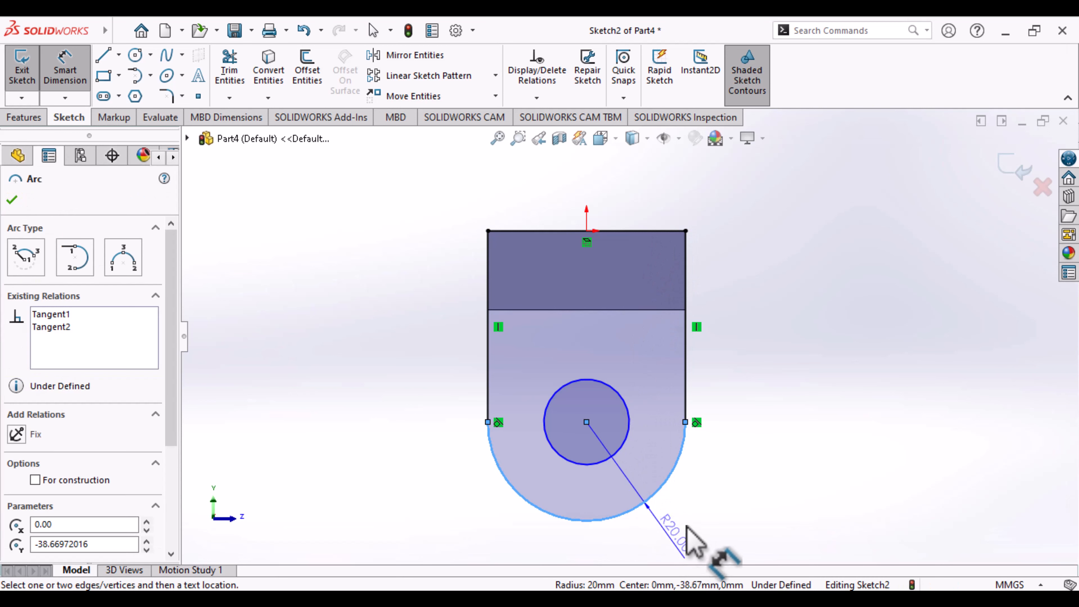
pyautogui.press('Escape')
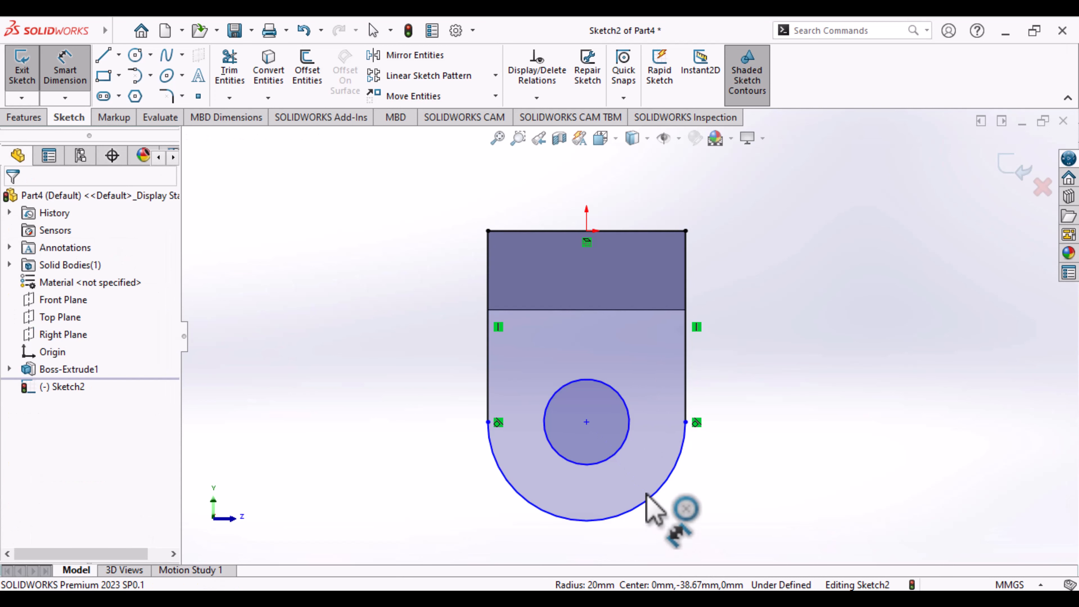
pyautogui.click(621, 444)
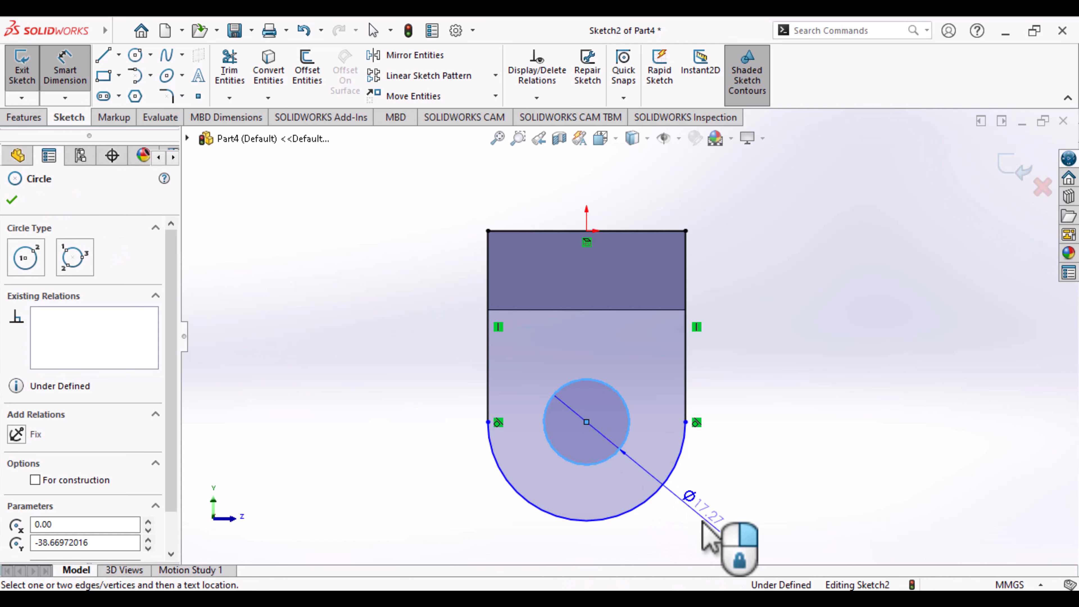
pyautogui.click(706, 526)
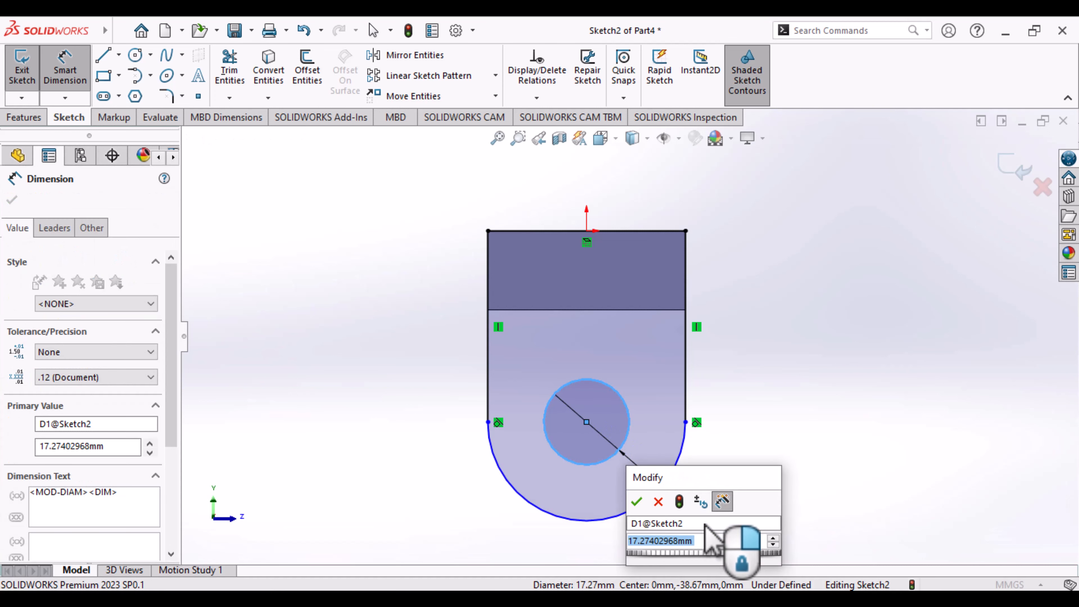
pyautogui.write('16')
pyautogui.press('Return')
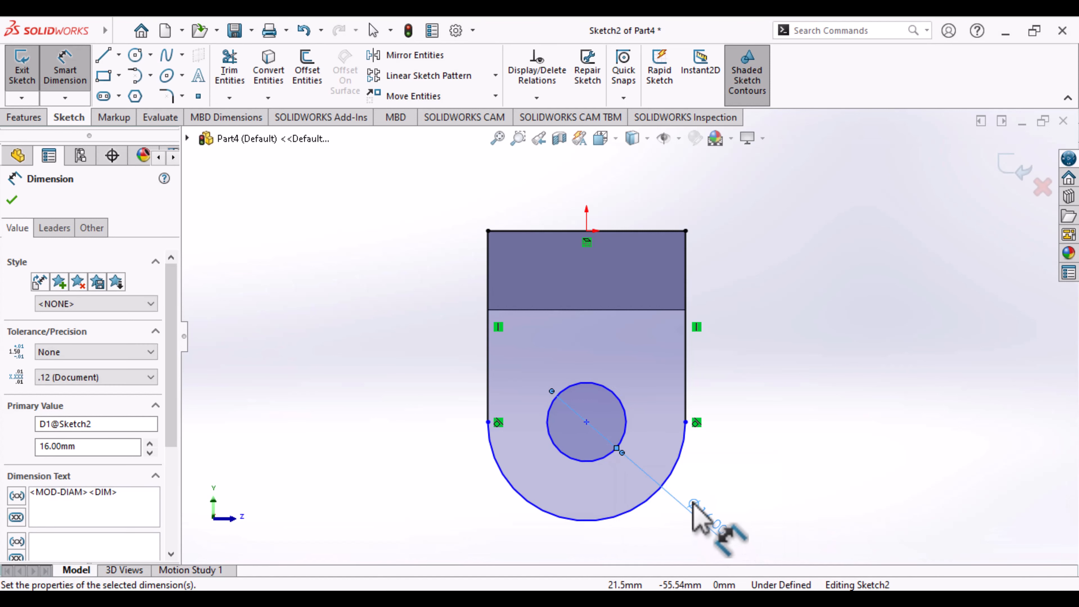
# - Dimension the lug profile's vertical side line at 40 mm and finish the sketch
pyautogui.click(686, 375)
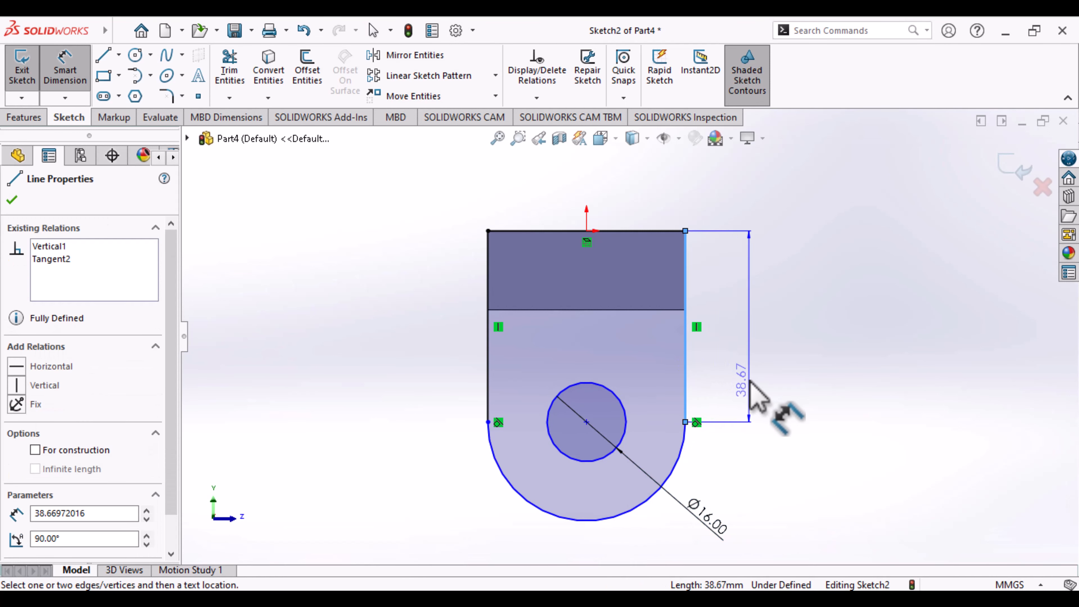
pyautogui.click(766, 368)
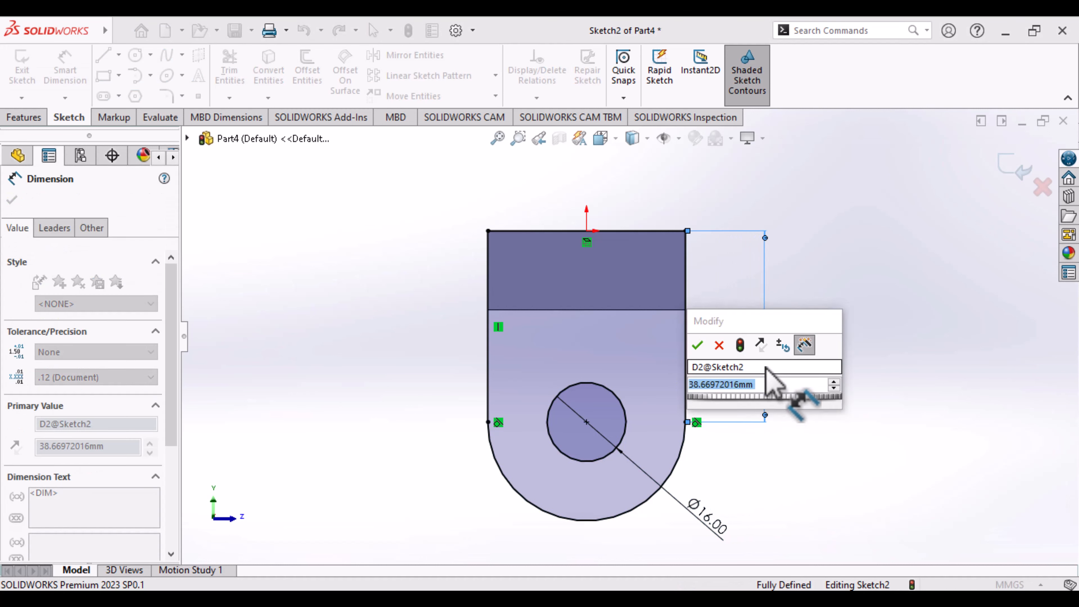
pyautogui.write('40')
pyautogui.press('Return')
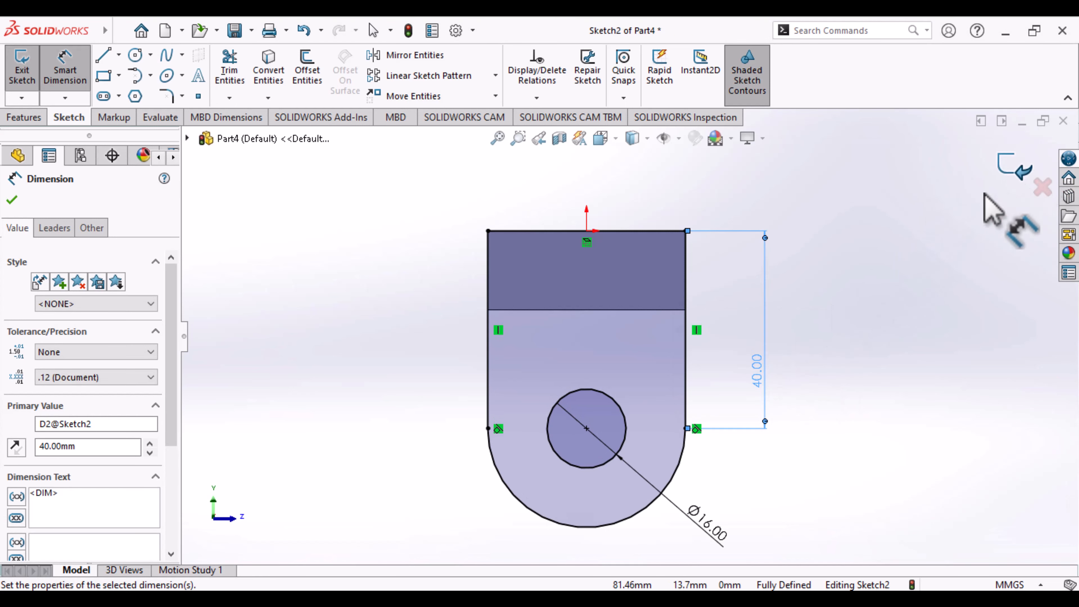
pyautogui.press('Escape')
pyautogui.click(1018, 166)
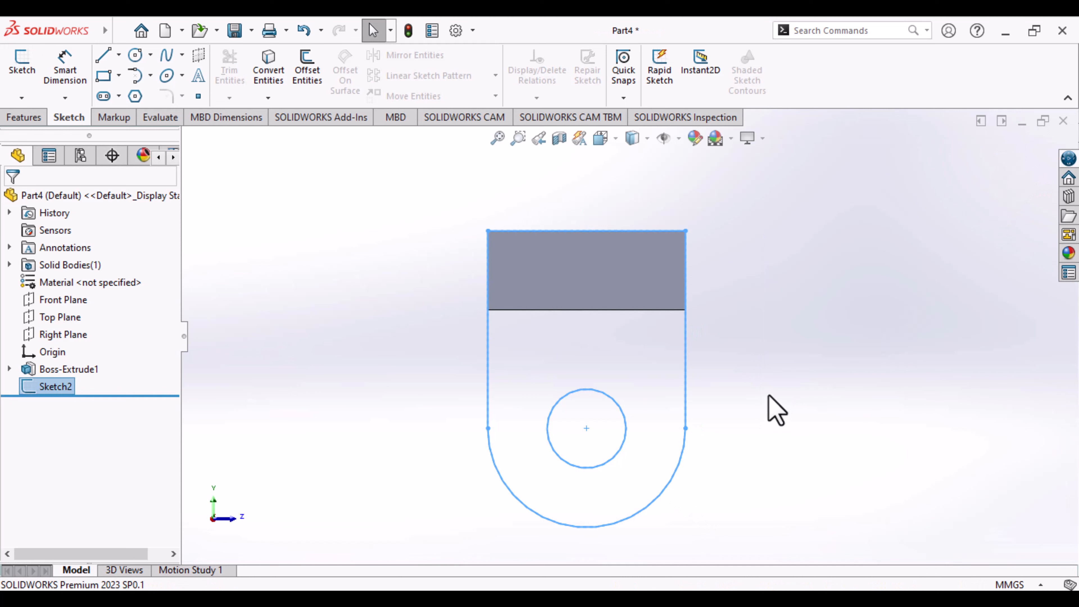
# - Extrude the lug profile 16 mm blind in the reversed direction, toward the first lug, merging it with the existing body
pyautogui.hotkey('ctrl', '7')
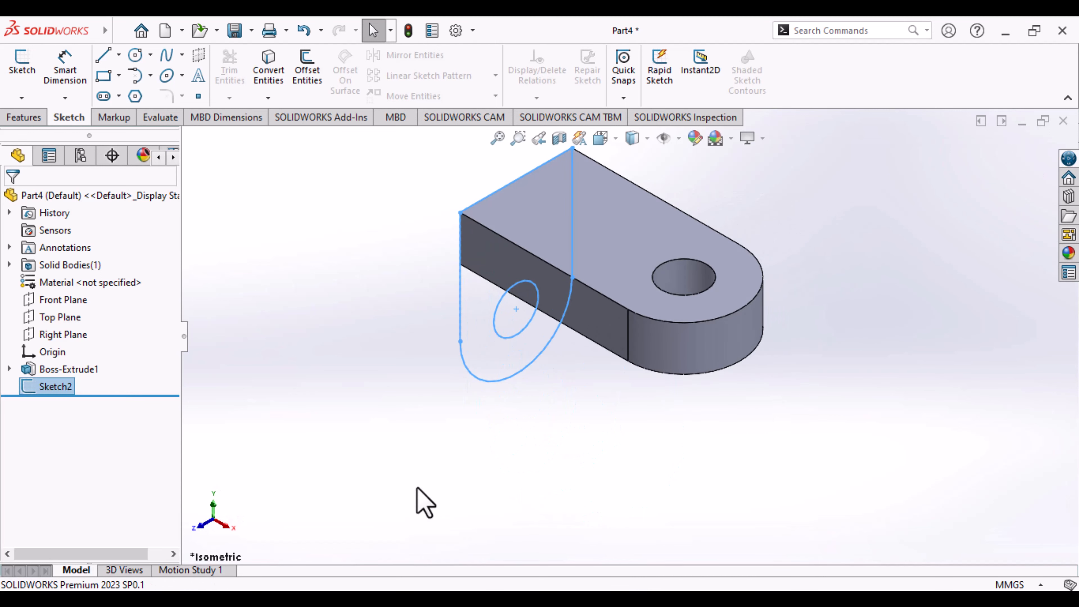
pyautogui.click(21, 116)
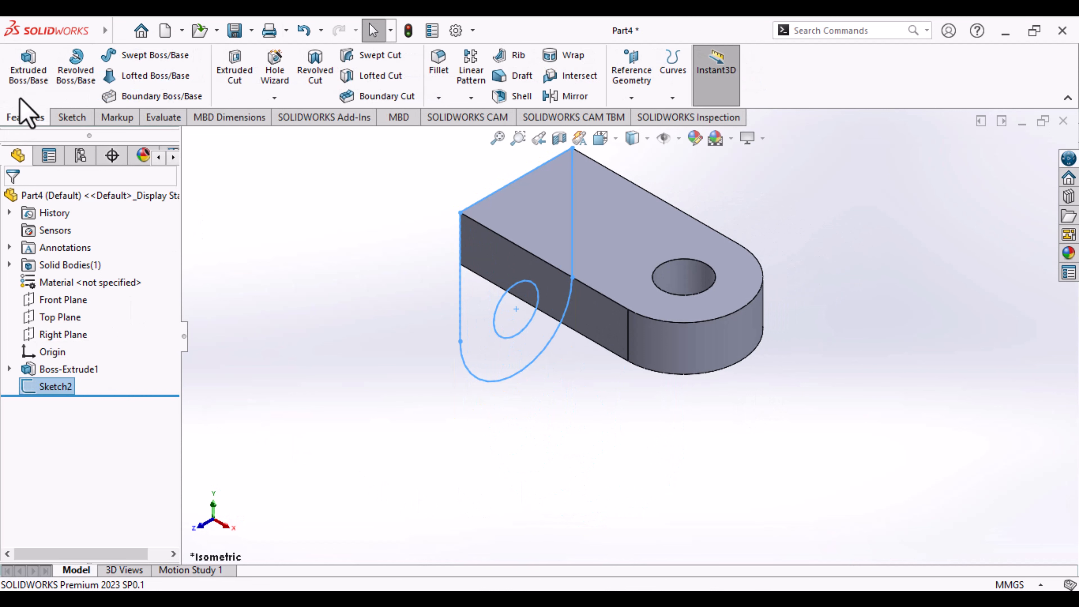
pyautogui.click(27, 80)
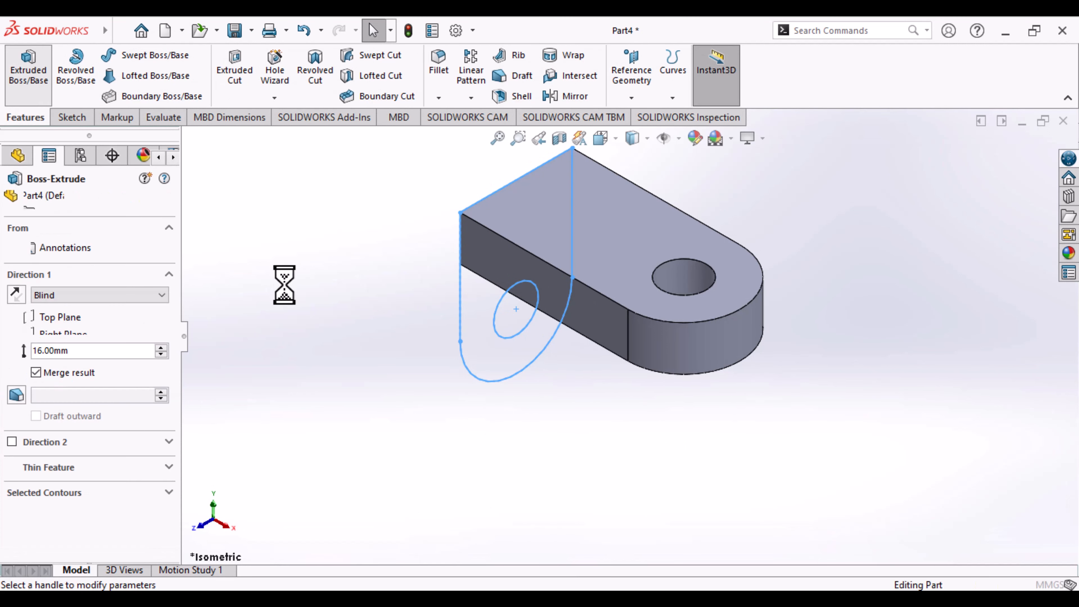
pyautogui.click(16, 294)
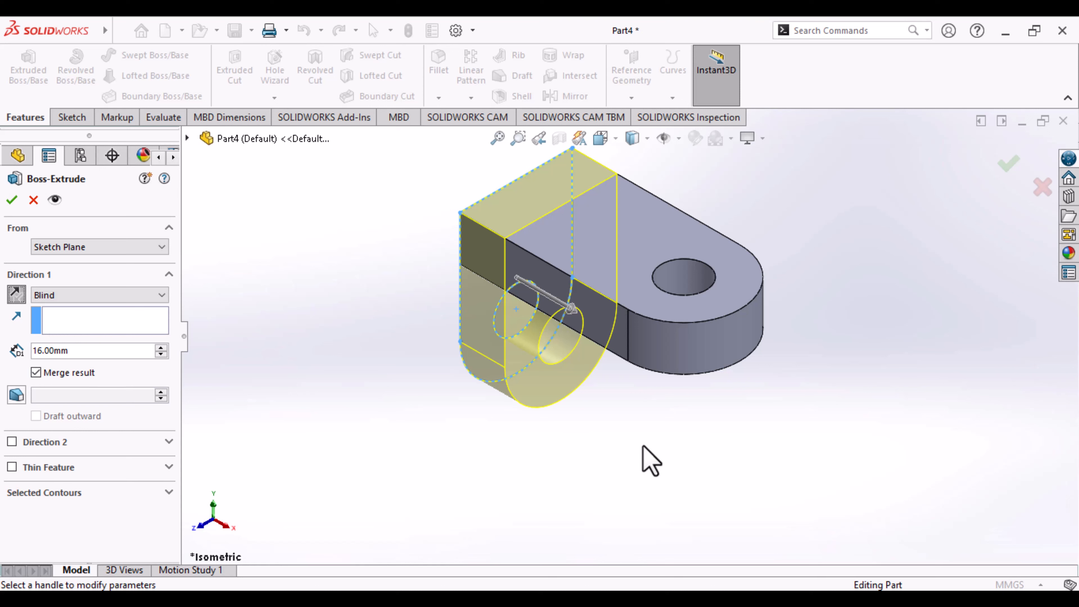
pyautogui.press('Return')
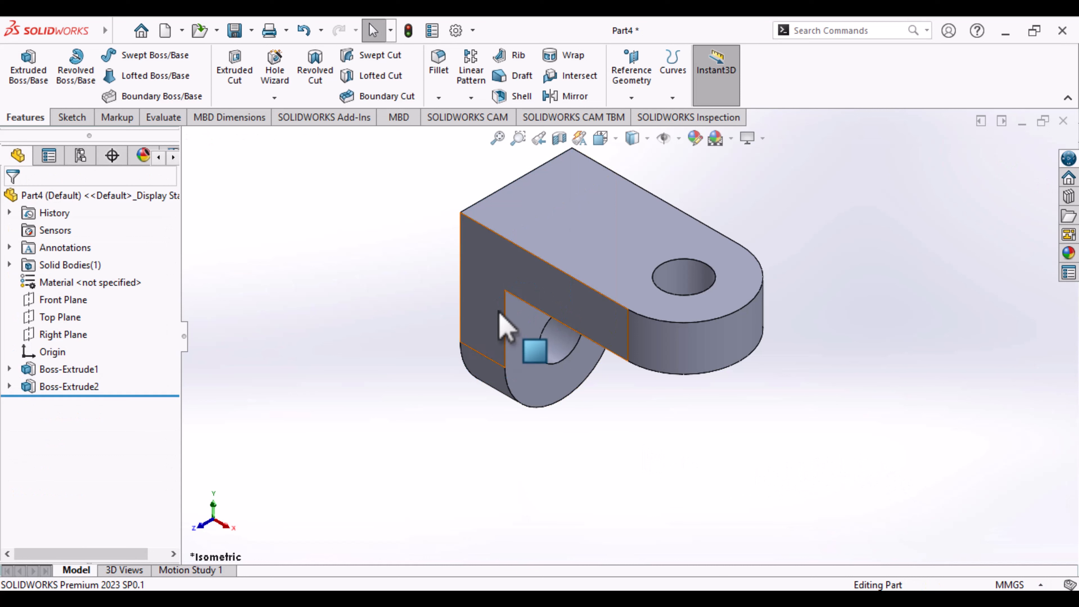
# - Start a new sketch on the bracket's flat L-shaped side face
pyautogui.click(520, 280)
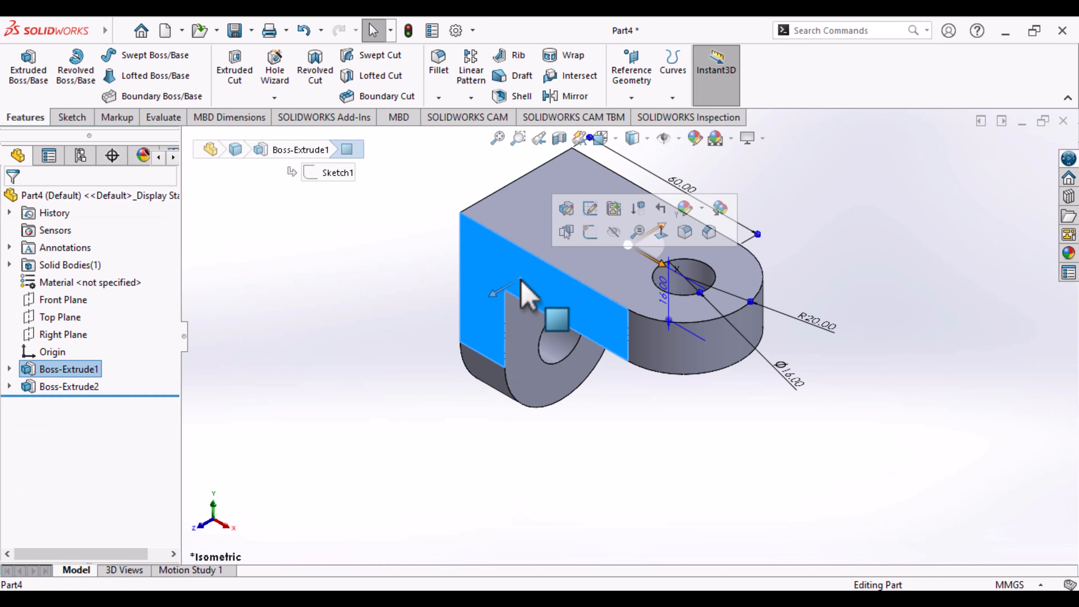
pyautogui.click(70, 117)
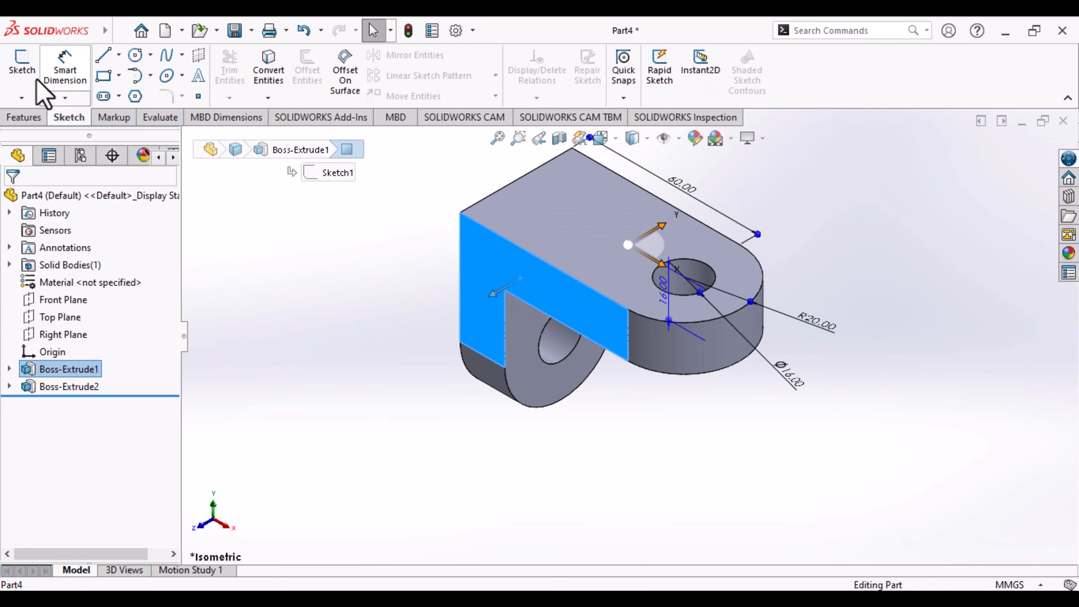
pyautogui.click(26, 74)
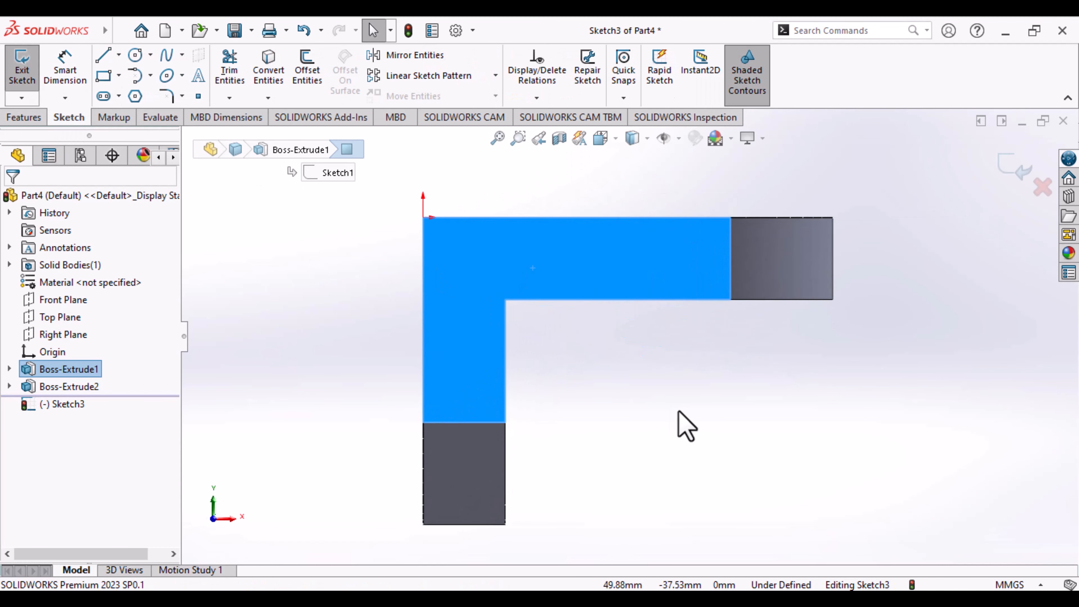
pyautogui.moveTo(644, 396)
pyautogui.keyDown('ctrl'); pyautogui.mouseDown(button='middle')
pyautogui.moveTo(631, 431)
pyautogui.moveTo(626, 555)
pyautogui.mouseUp(button='middle'); pyautogui.keyUp('ctrl')
pyautogui.press('Escape')
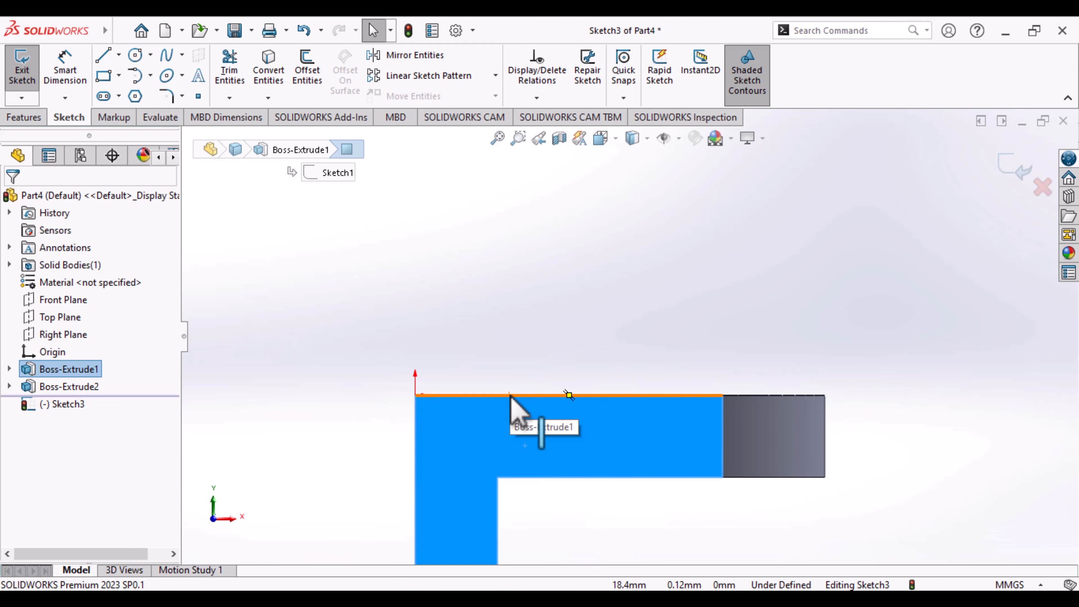
# - Sketch a line about 41 mm long from the origin along the face's top edge, and continue it vertically upward about 36 mm
pyautogui.click(98, 58)
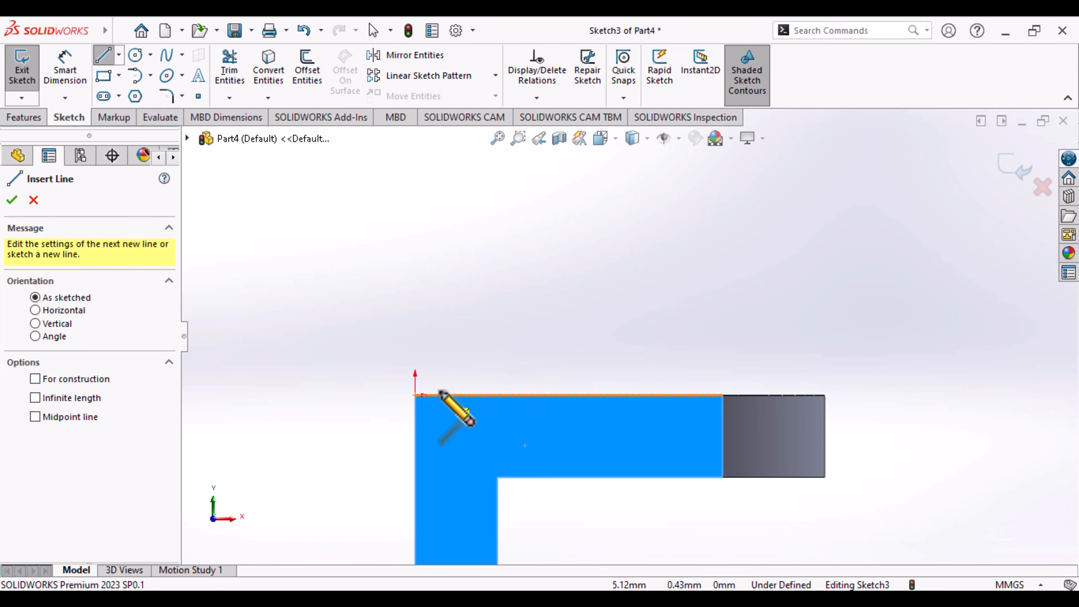
pyautogui.click(415, 395)
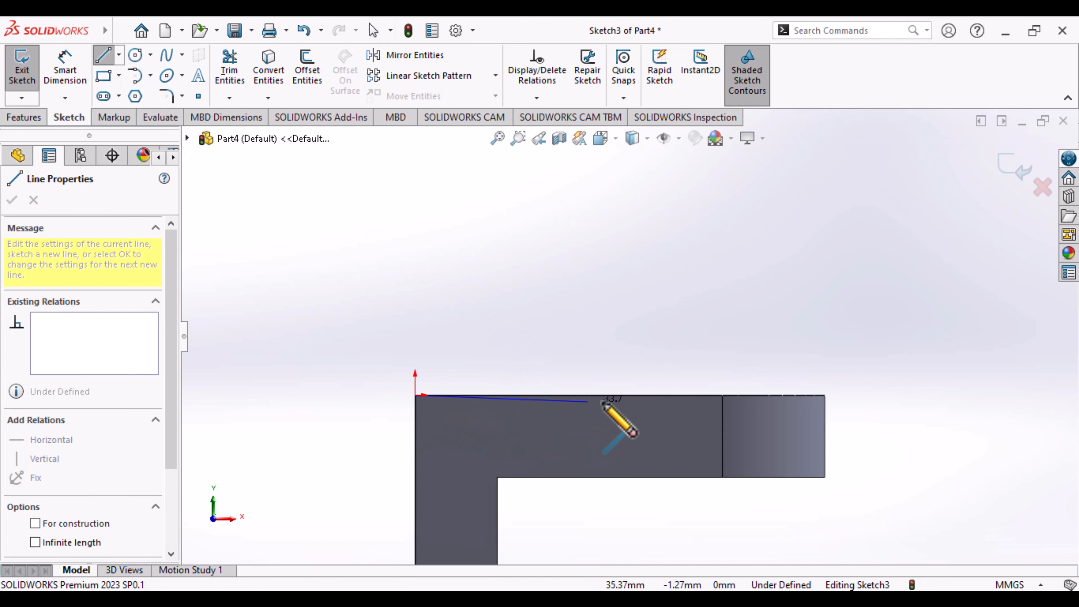
pyautogui.click(626, 395)
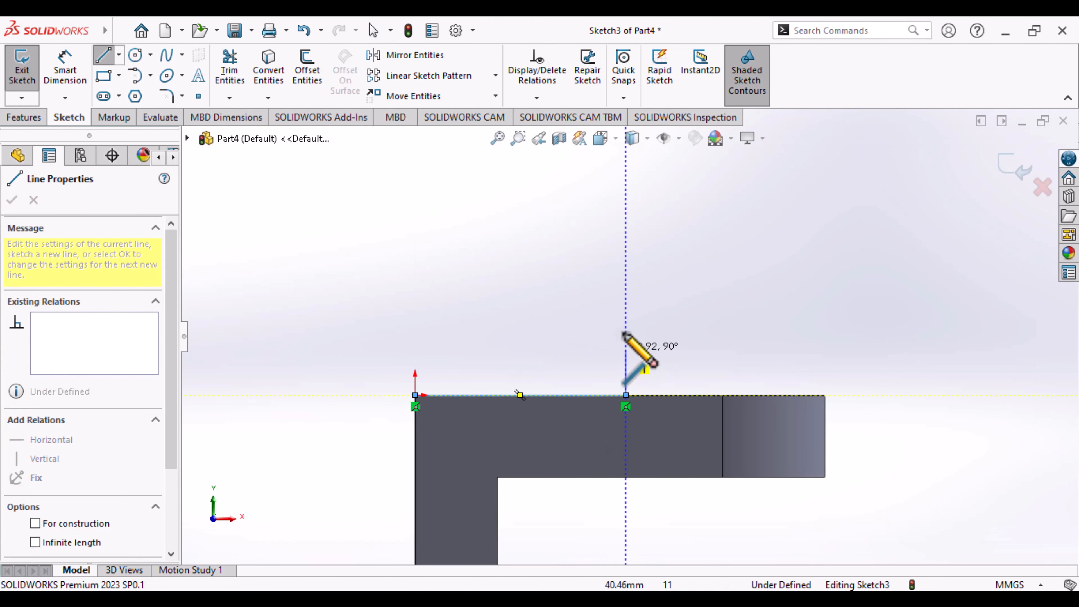
pyautogui.doubleClick(626, 212)
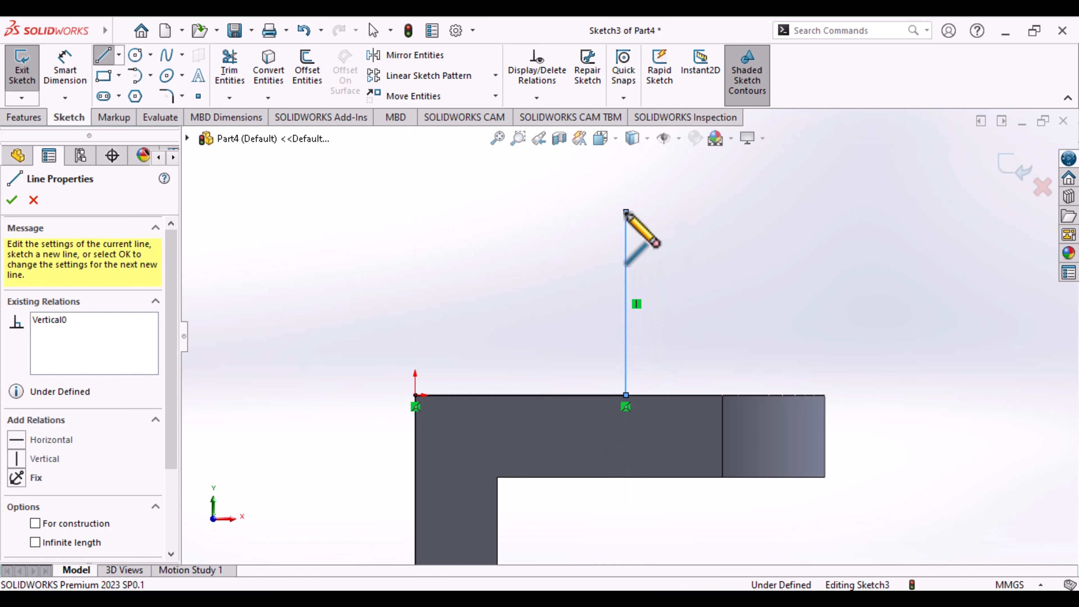
pyautogui.click(135, 76)
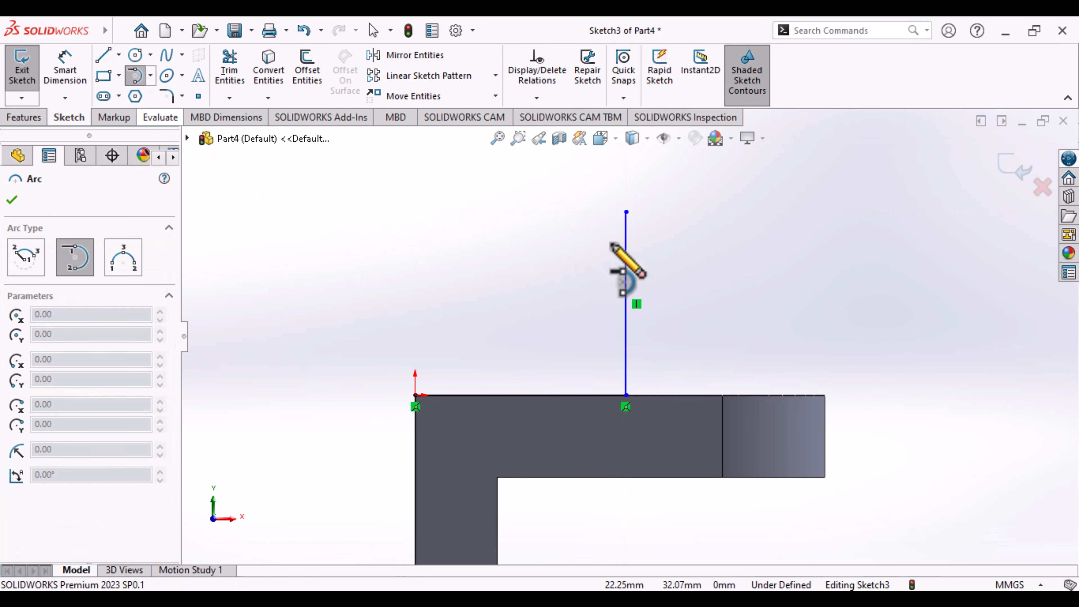
pyautogui.click(626, 211)
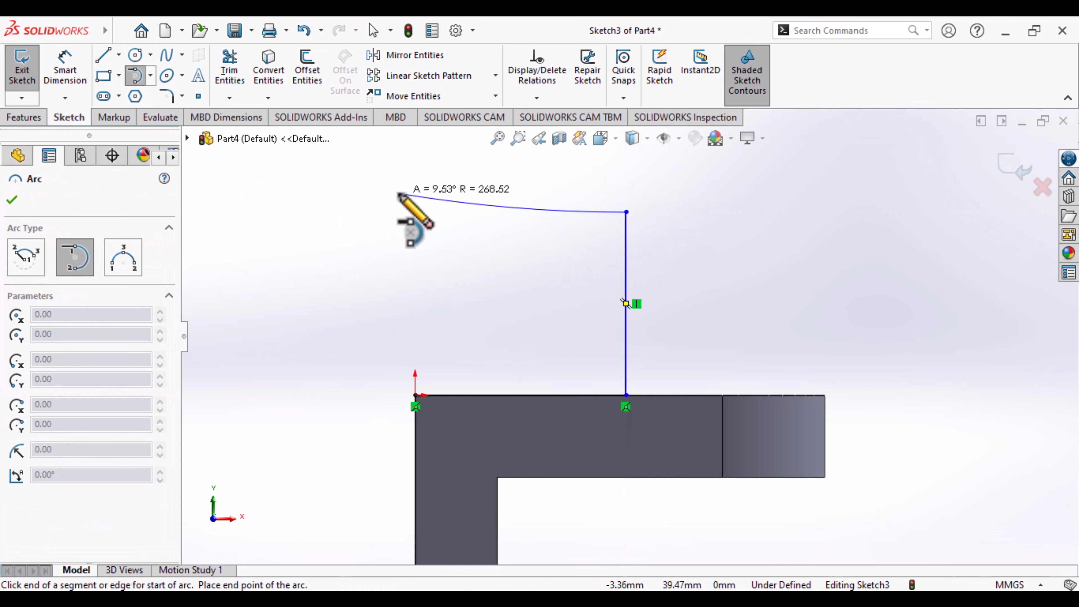
pyautogui.click(137, 77)
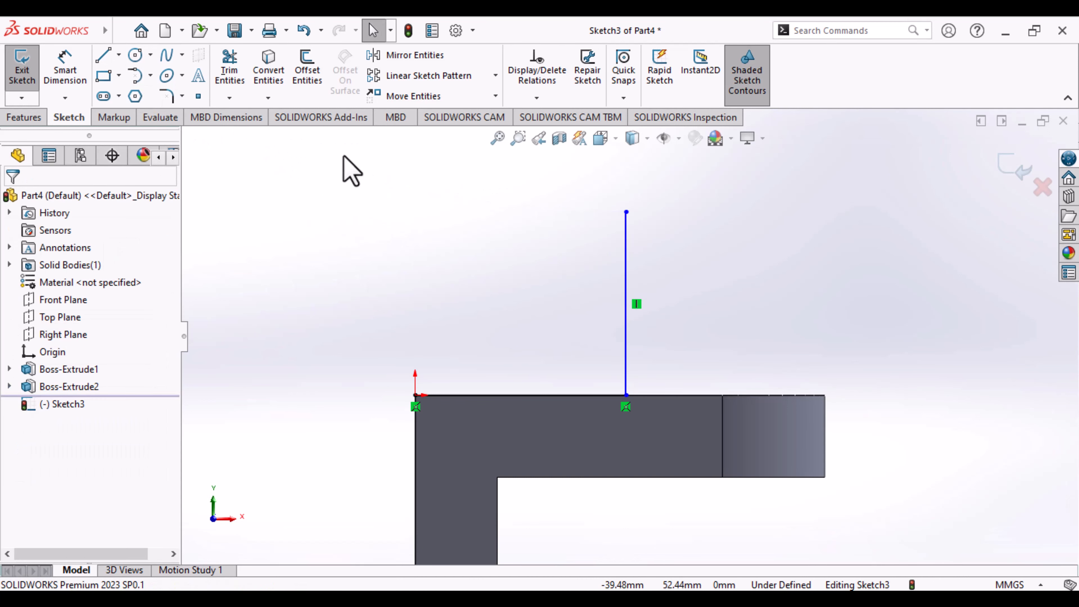
# - Sketch a vertical line about 36 mm up from the origin, and join both vertical lines' upper ends with a 180° tangent arc
pyautogui.click(102, 57)
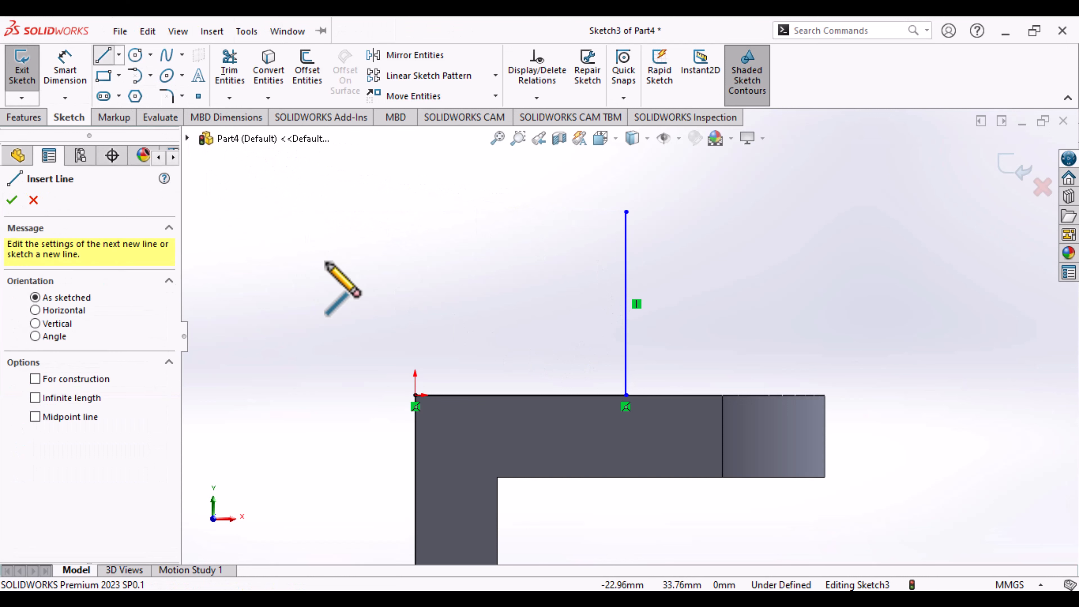
pyautogui.click(415, 395)
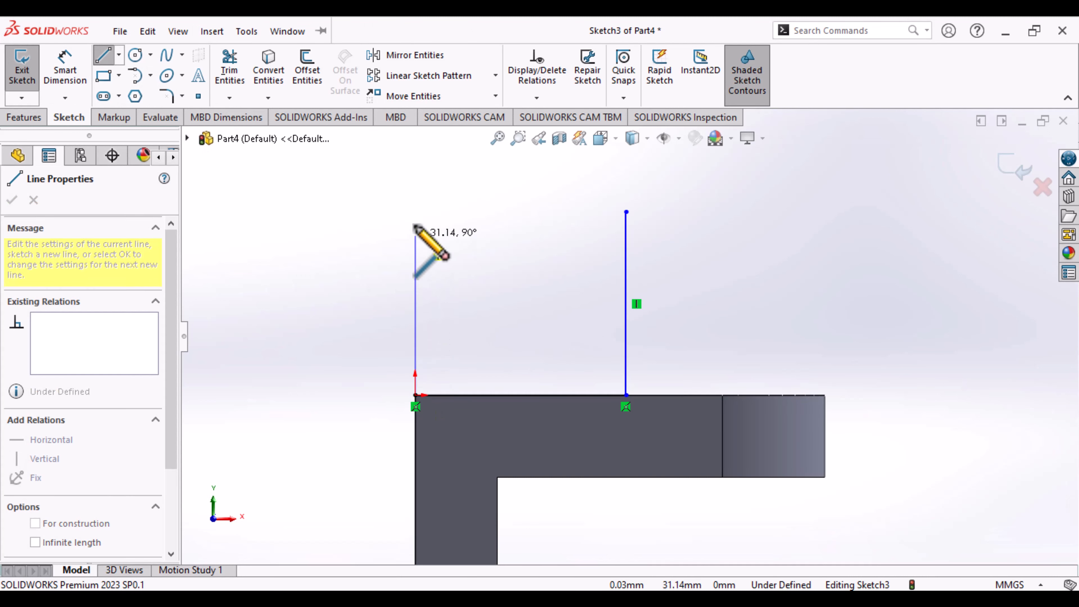
pyautogui.click(416, 211)
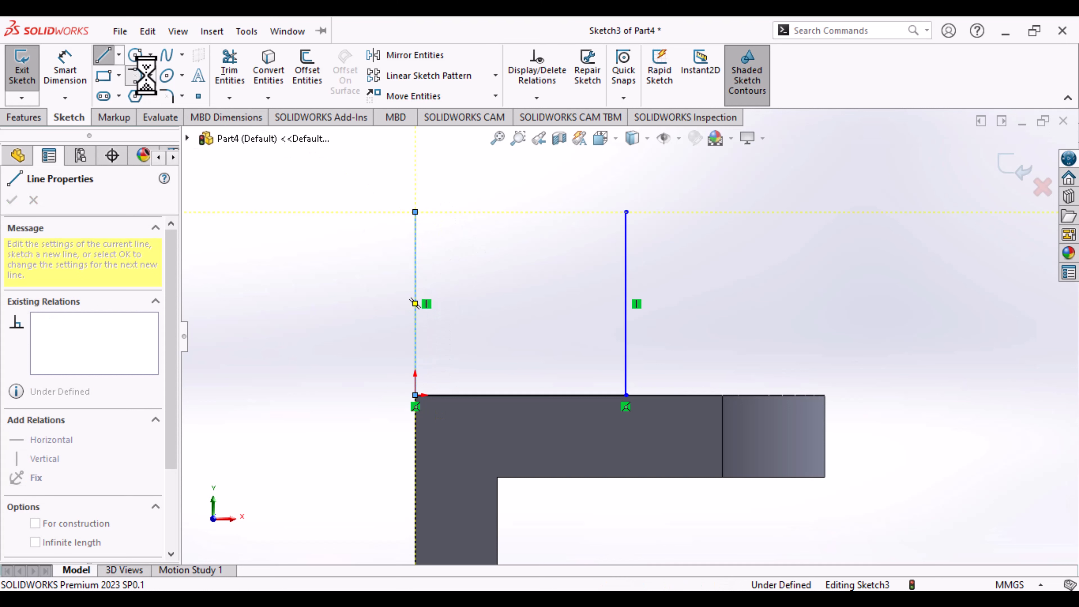
pyautogui.click(626, 211)
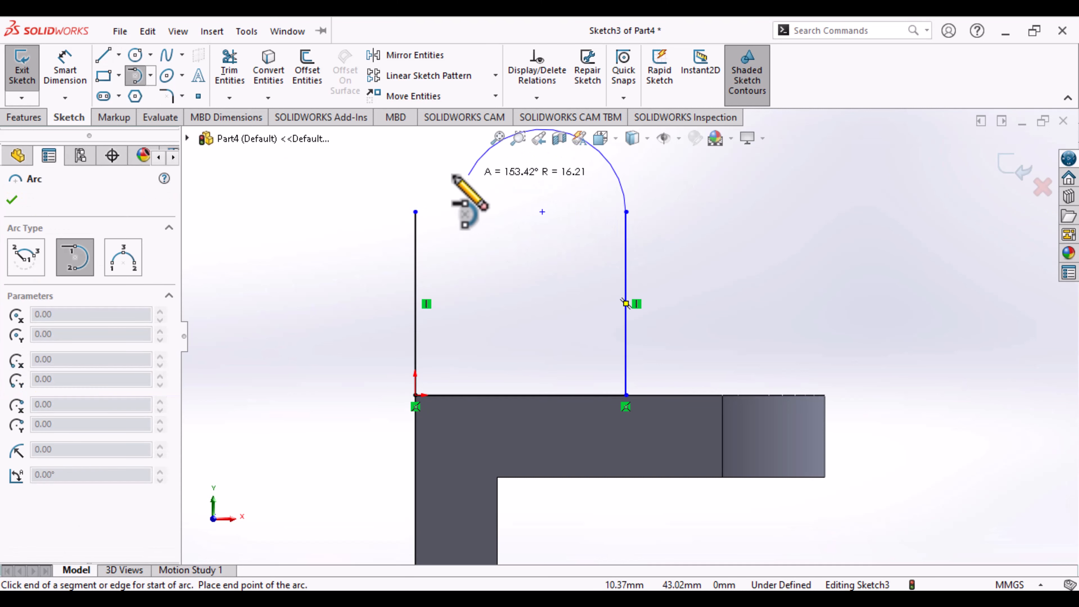
pyautogui.click(416, 211)
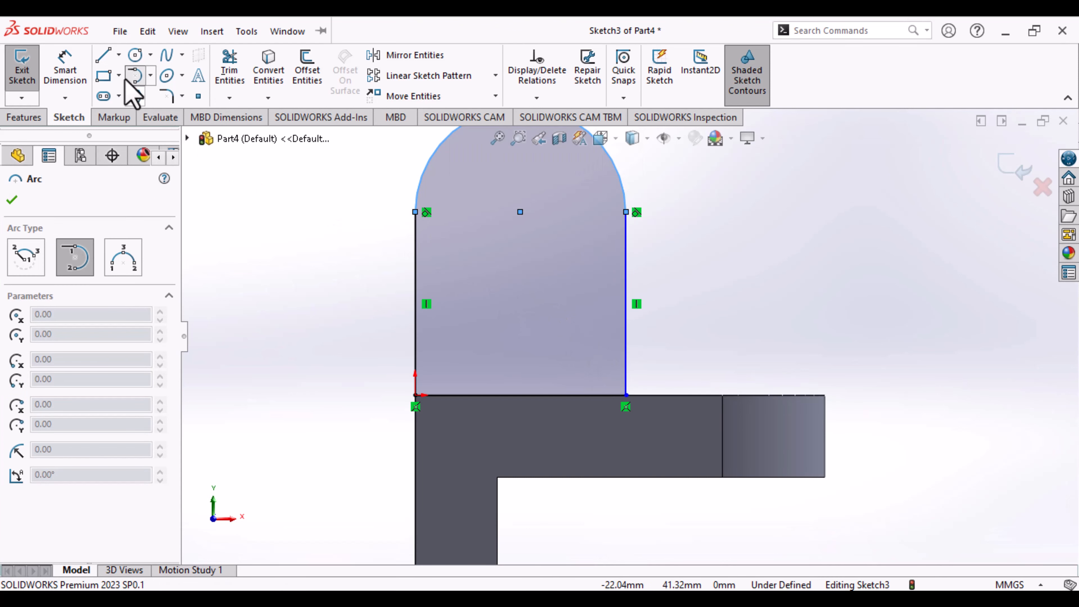
# - Sketch a circle about 15 mm in diameter centred on the upper arc's centre point
pyautogui.click(136, 56)
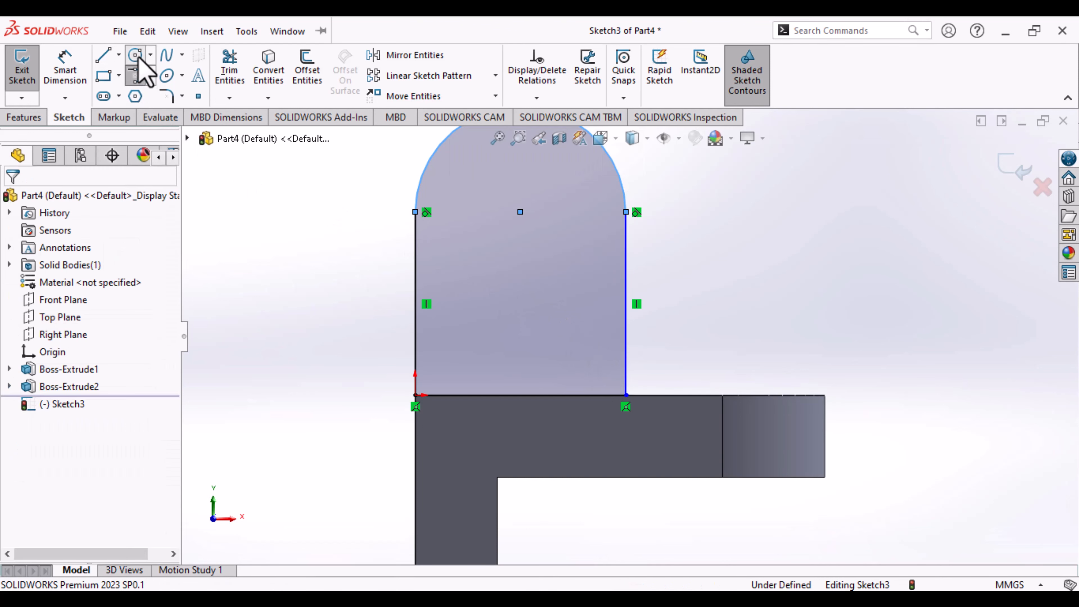
pyautogui.click(520, 211)
pyautogui.click(560, 246)
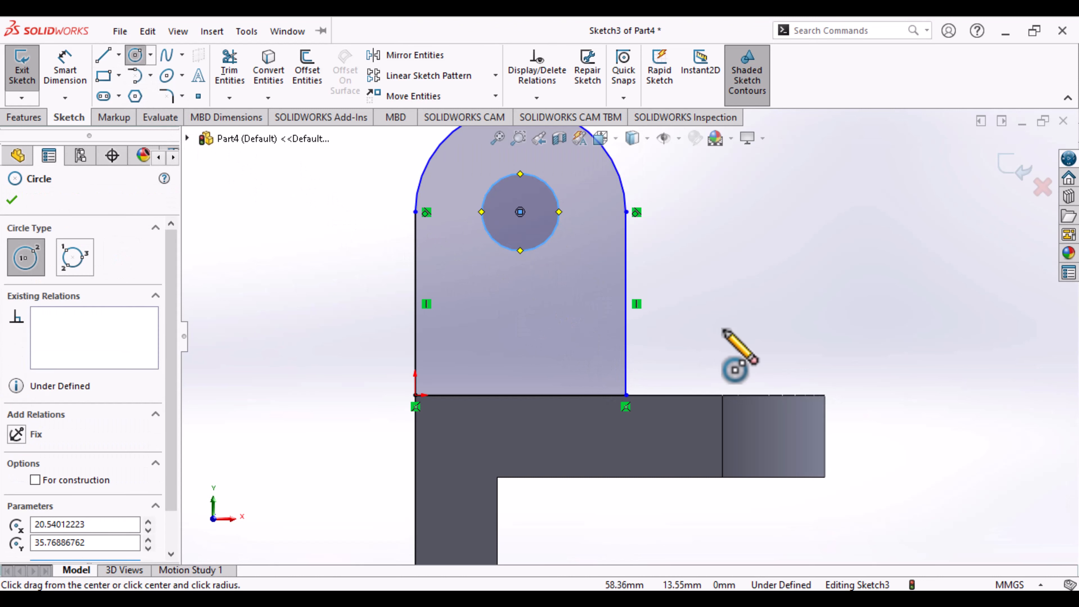
# - Dimension the new circle with a diameter of 16 mm
pyautogui.moveTo(724, 330); pyautogui.dragTo(730, 359, button='middle')
pyautogui.hotkey('ctrl', '8')
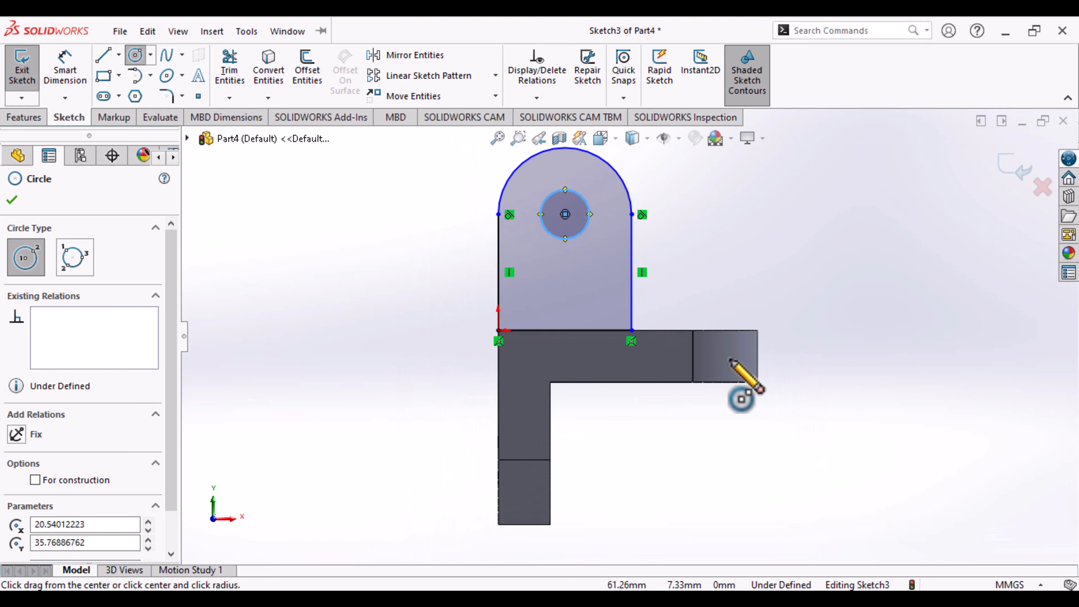
pyautogui.scroll(1, 731, 359)
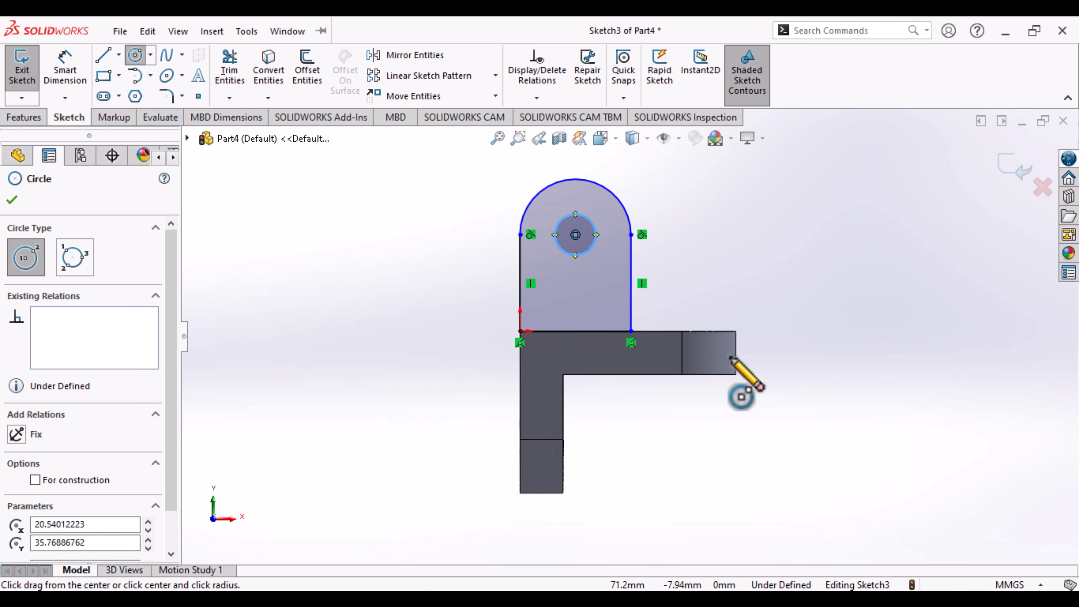
pyautogui.click(64, 70)
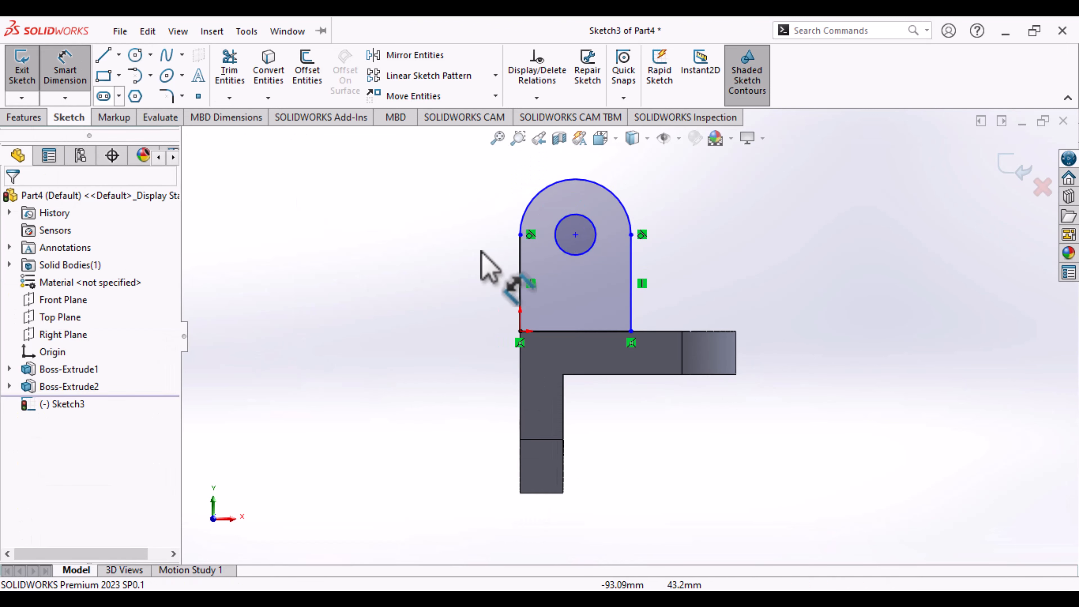
pyautogui.click(595, 249)
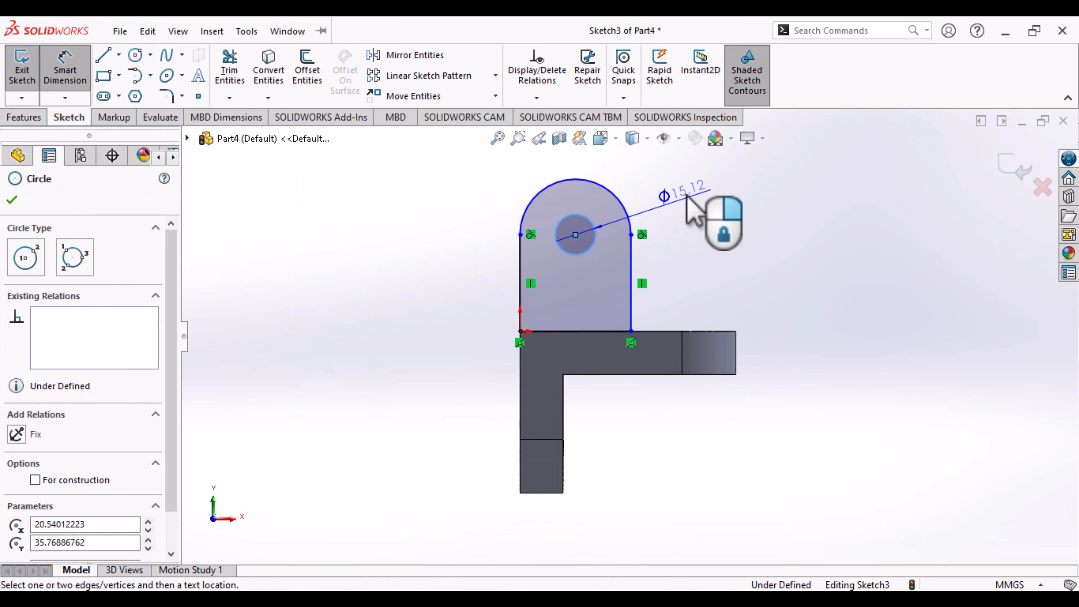
pyautogui.click(688, 195)
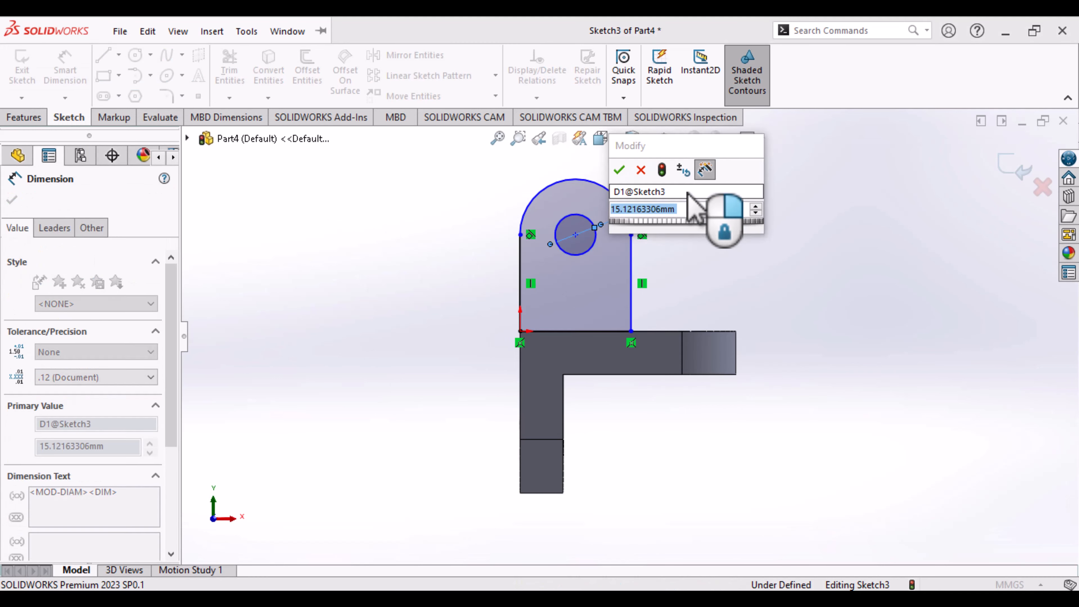
pyautogui.write('16')
pyautogui.press('Return')
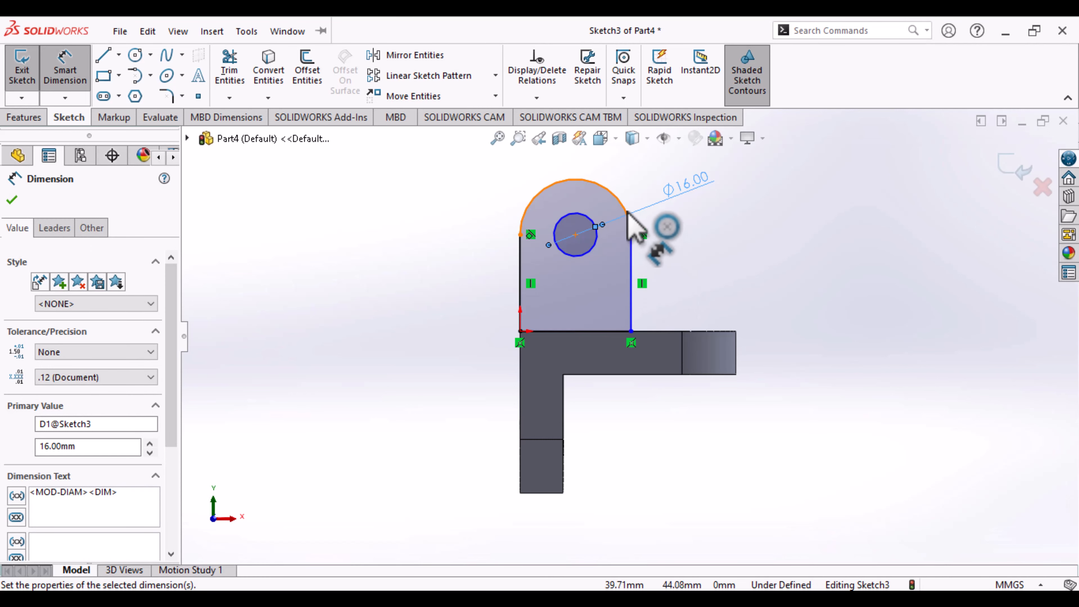
# - Dimension the lug profile's upper arc with a radius of 20 mm
pyautogui.click(632, 223)
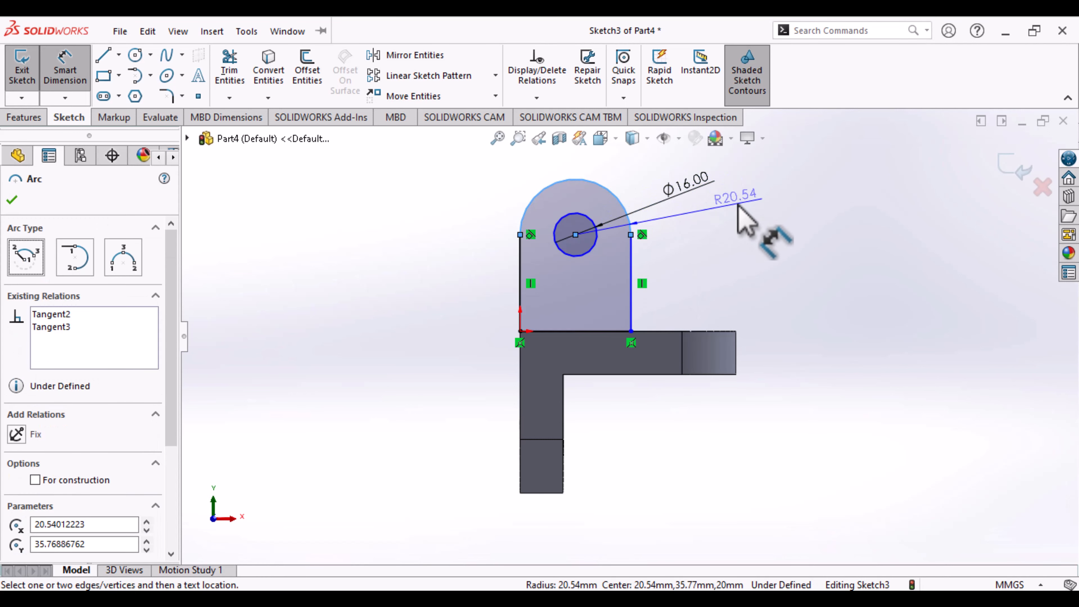
pyautogui.click(738, 205)
pyautogui.write('20')
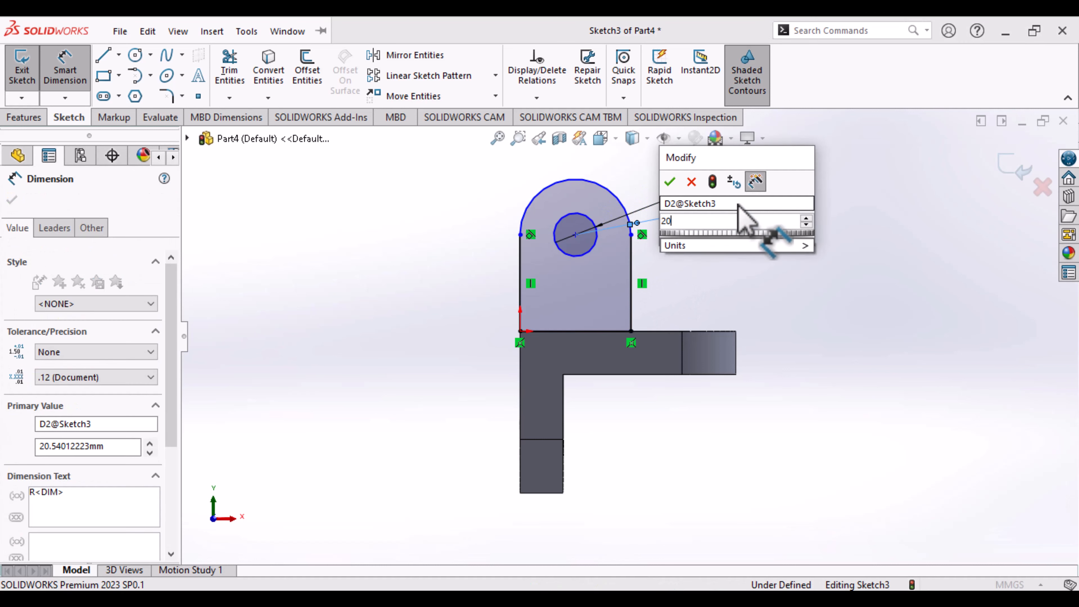
pyautogui.press('Return')
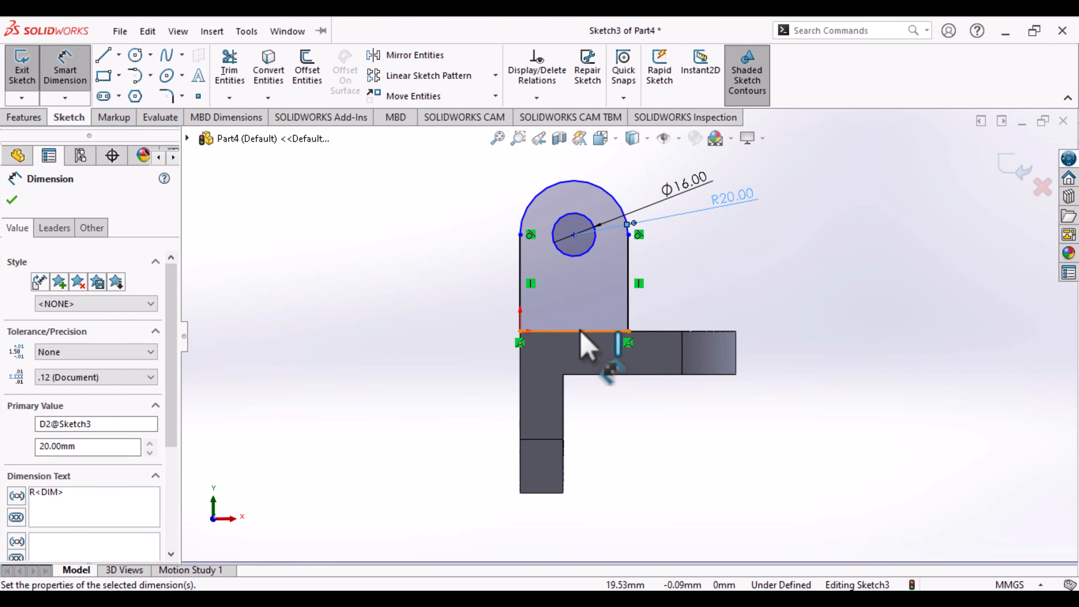
# - Dimension the lug profile's vertical line farther from the origin at 20 mm, and finish the sketch
pyautogui.click(628, 299)
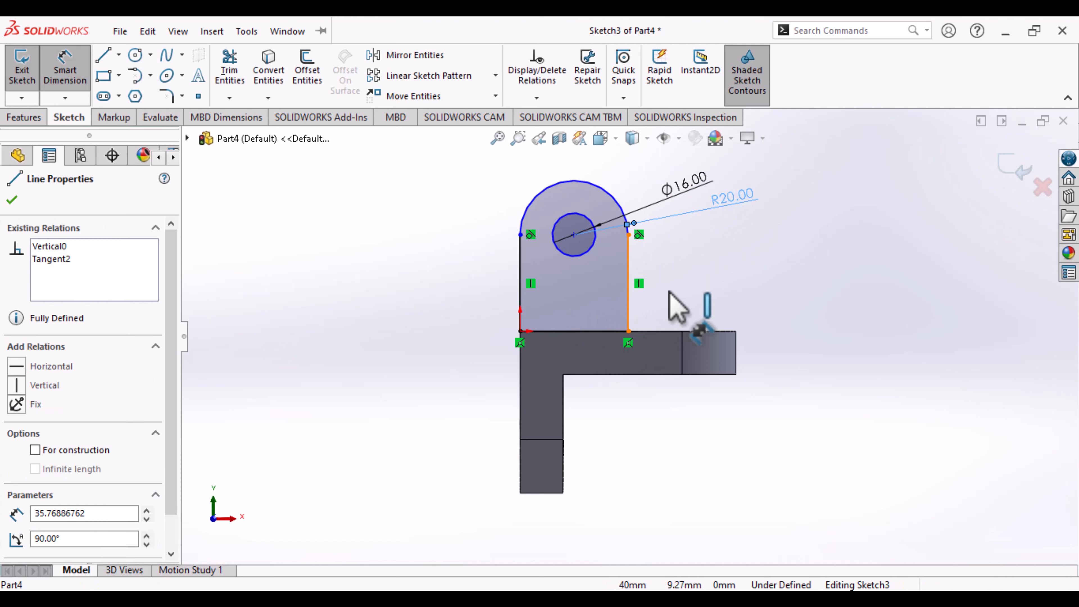
pyautogui.click(685, 287)
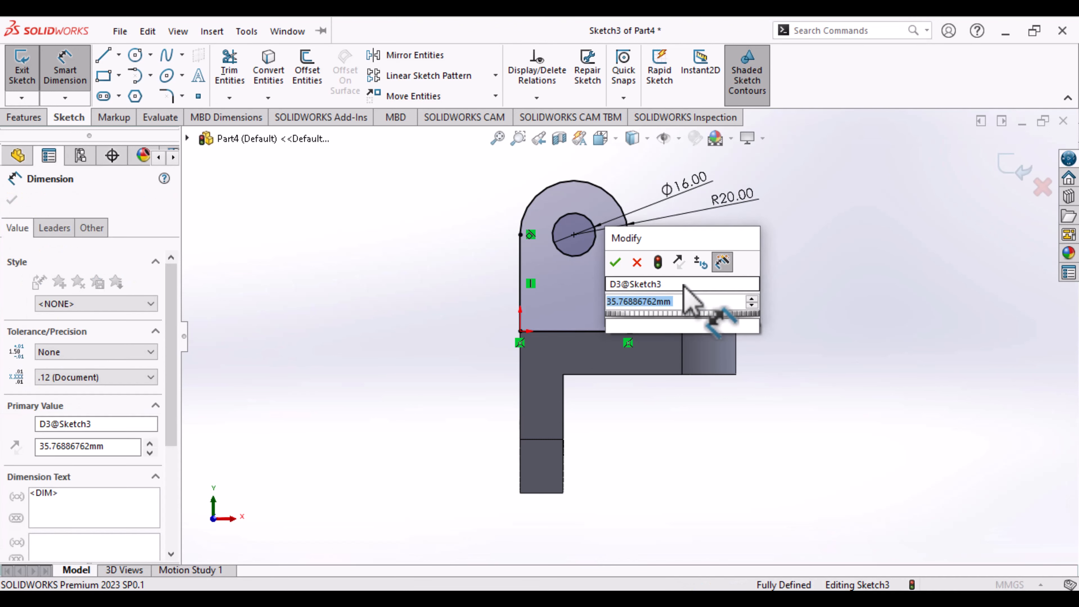
pyautogui.write('20')
pyautogui.press('Return')
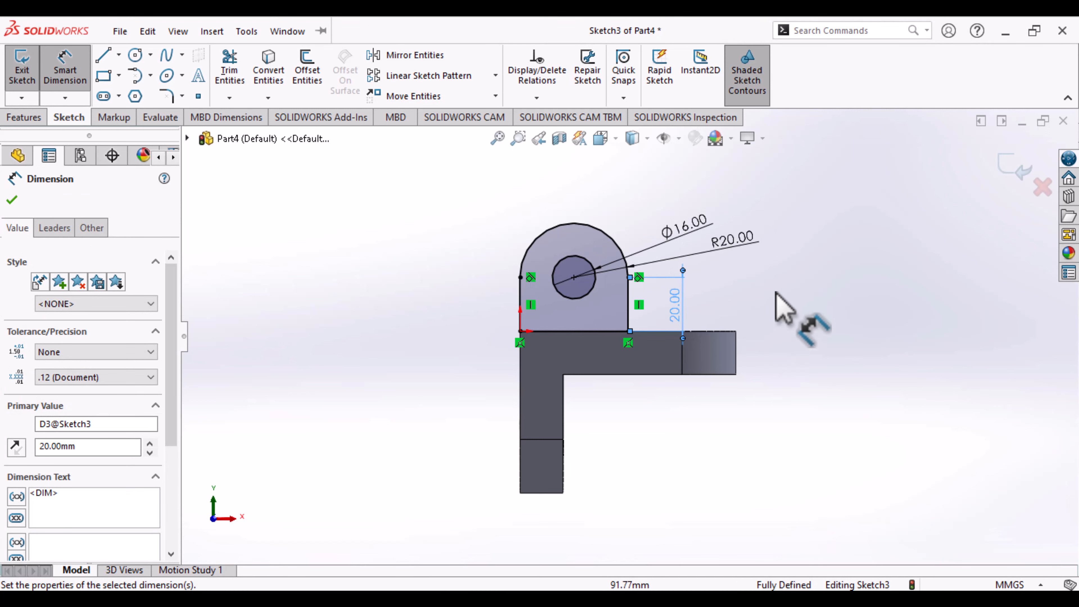
pyautogui.click(1015, 169)
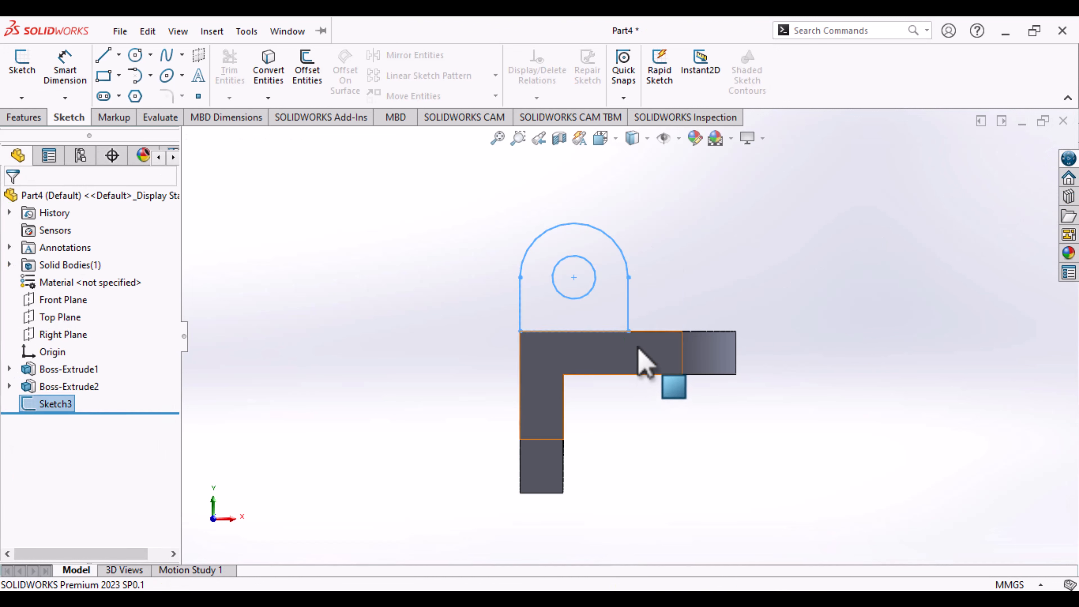
# - Extrude the lug sketch 16 mm as a merged blind boss, with the direction reversed to run inward over the body
pyautogui.hotkey('ctrl', '7')
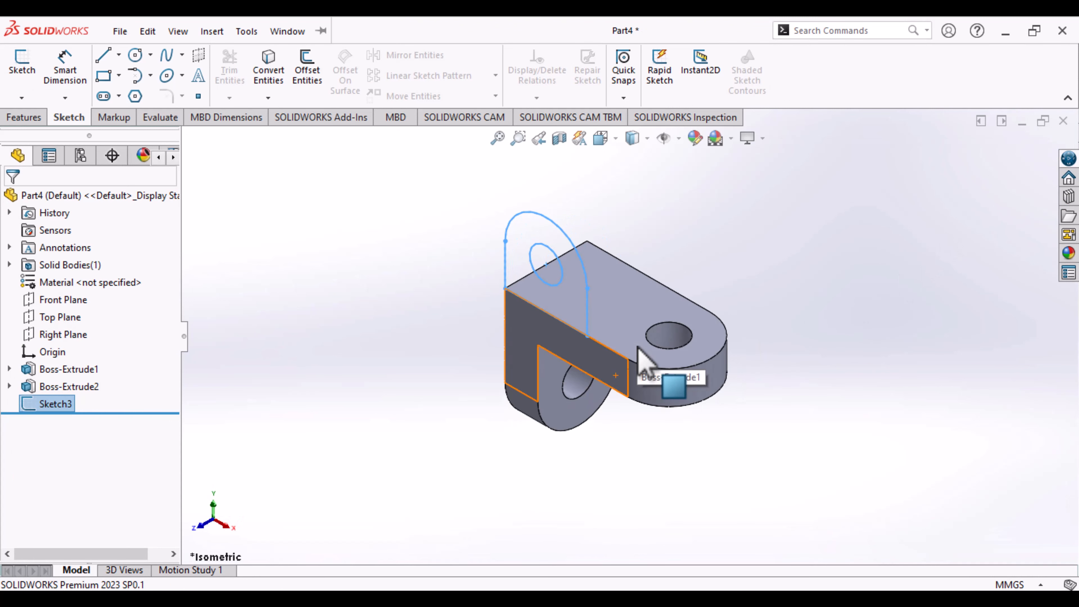
pyautogui.click(32, 116)
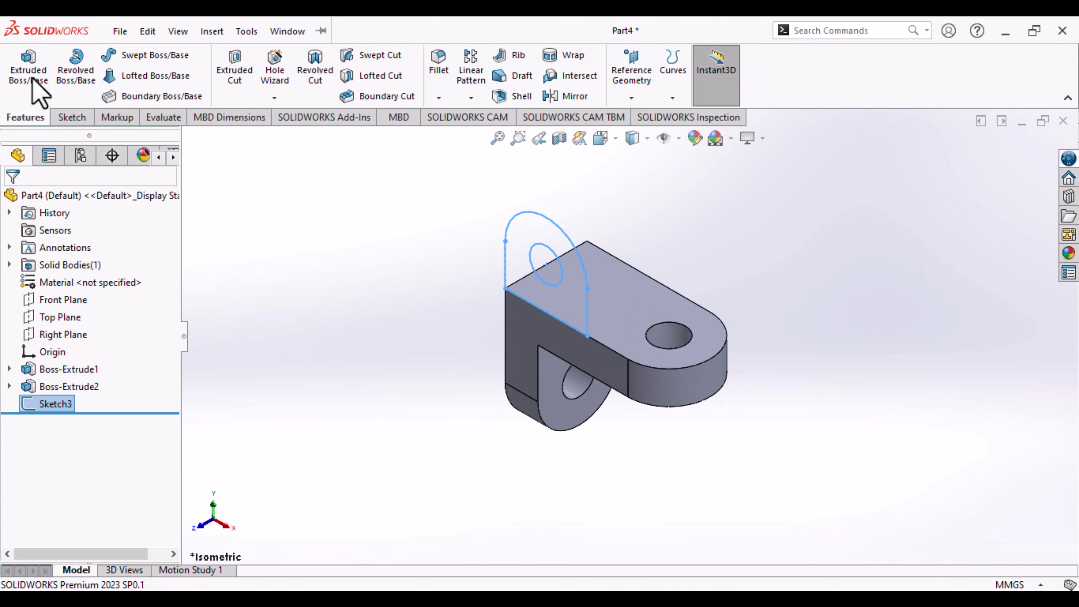
pyautogui.click(34, 82)
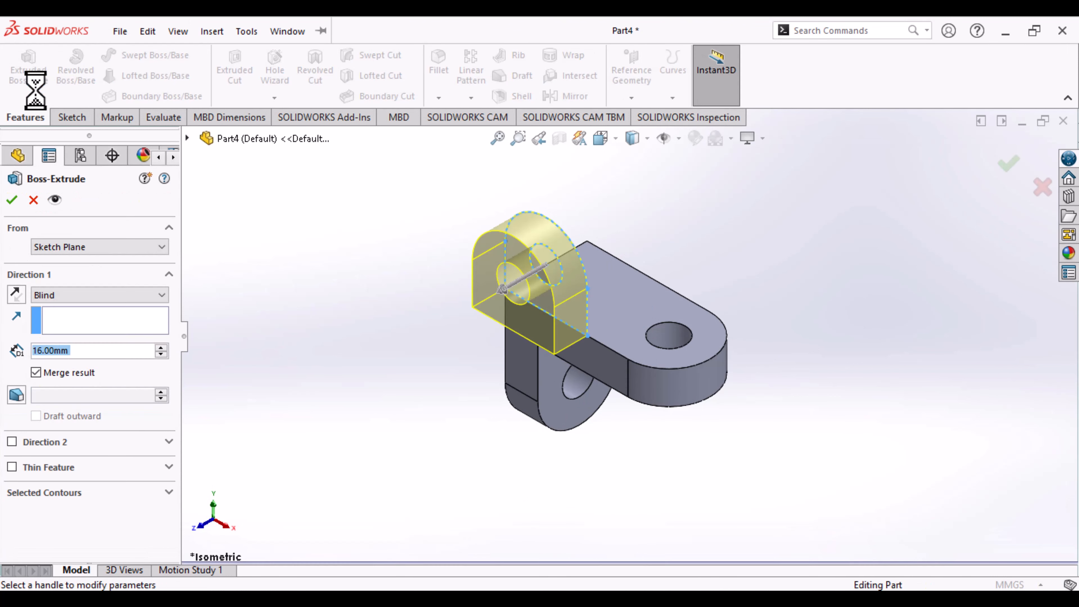
pyautogui.click(16, 294)
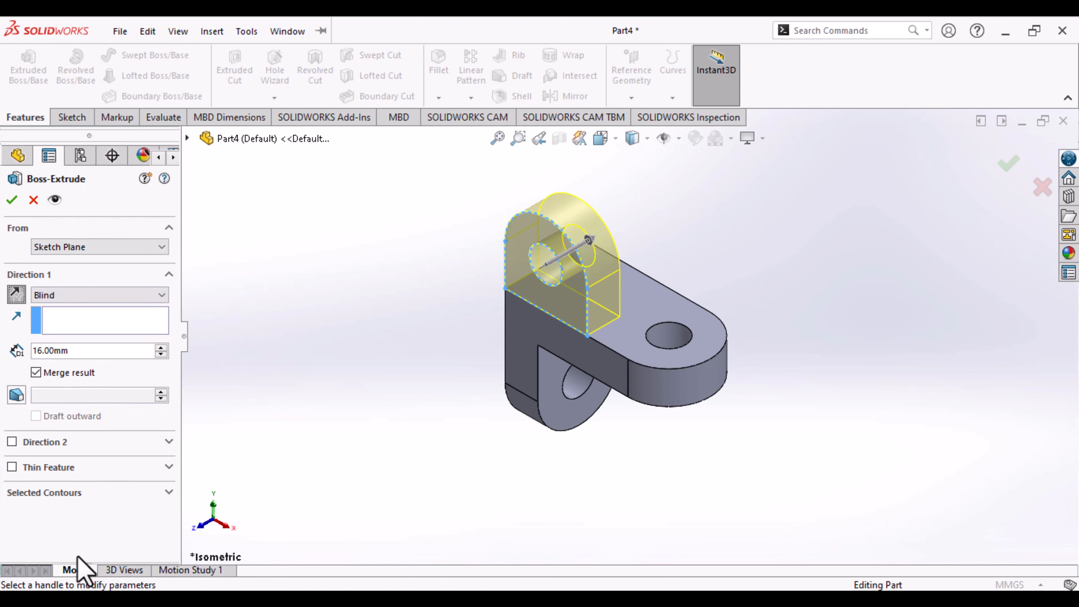
pyautogui.press('Return')
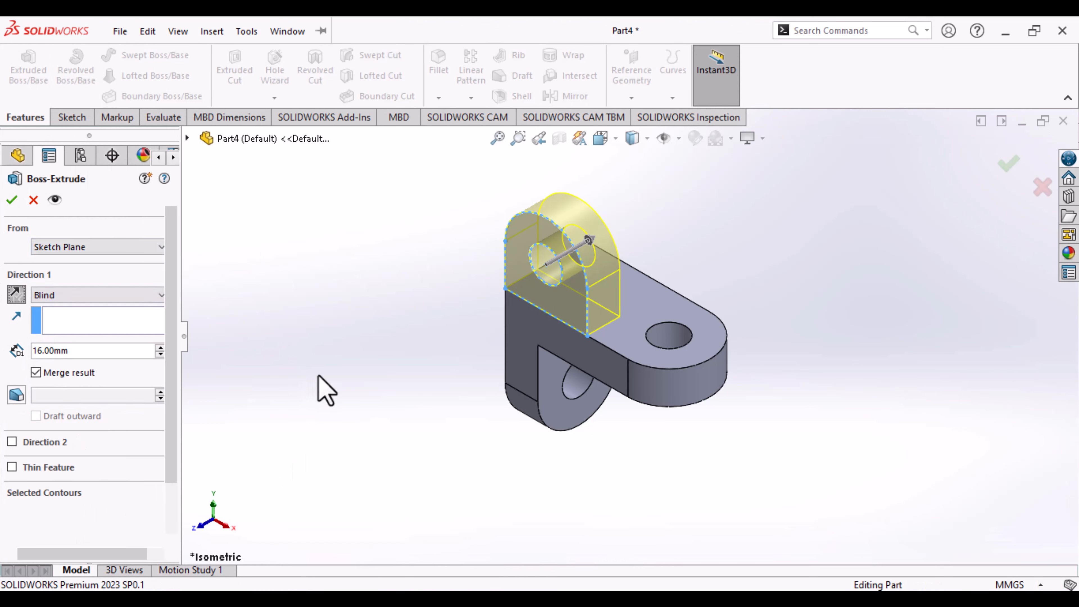
pyautogui.click(398, 367)
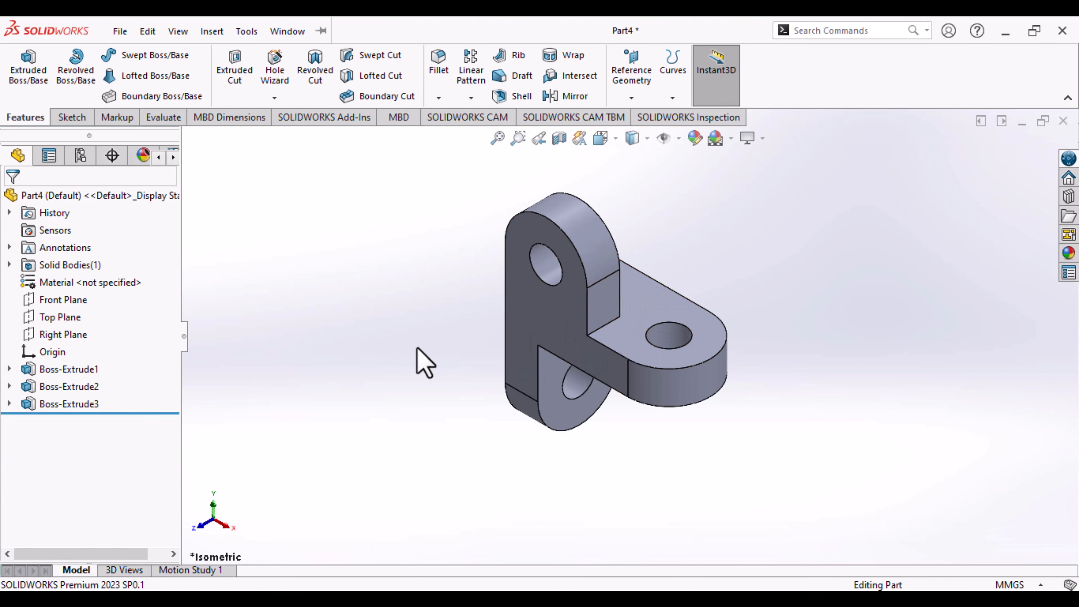
# - Mirror the new upright lug (Boss-Extrude3) about the Front Plane
pyautogui.click(576, 96)
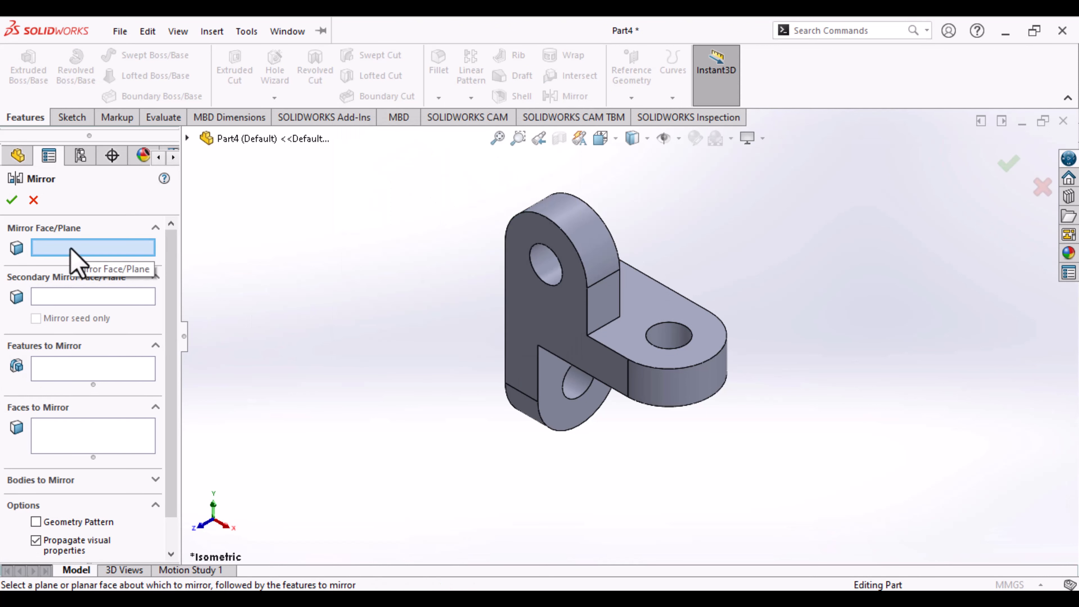
pyautogui.click(187, 139)
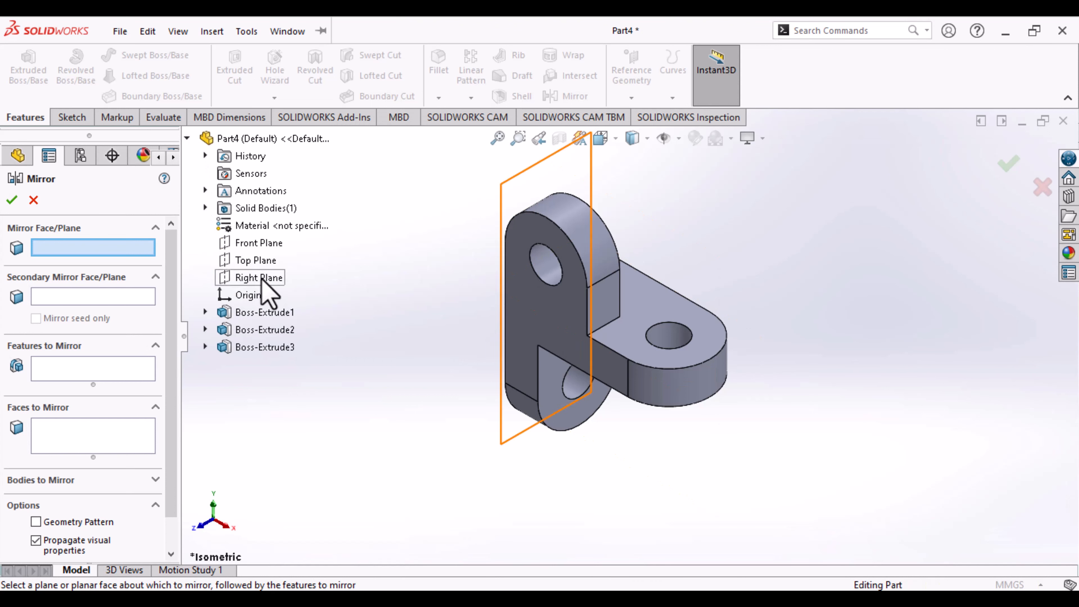
pyautogui.click(272, 245)
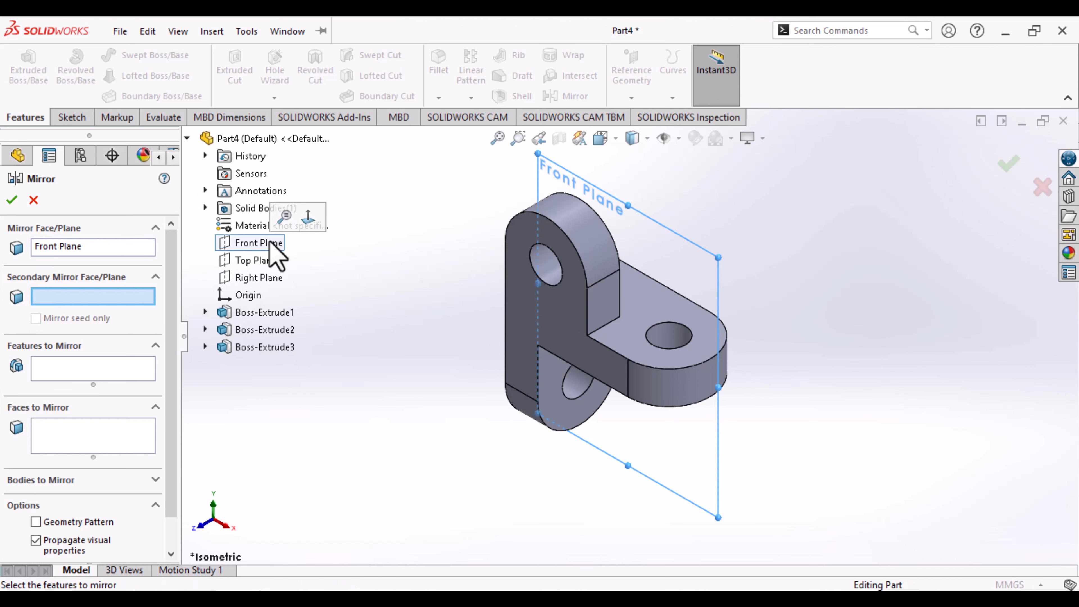
pyautogui.click(102, 372)
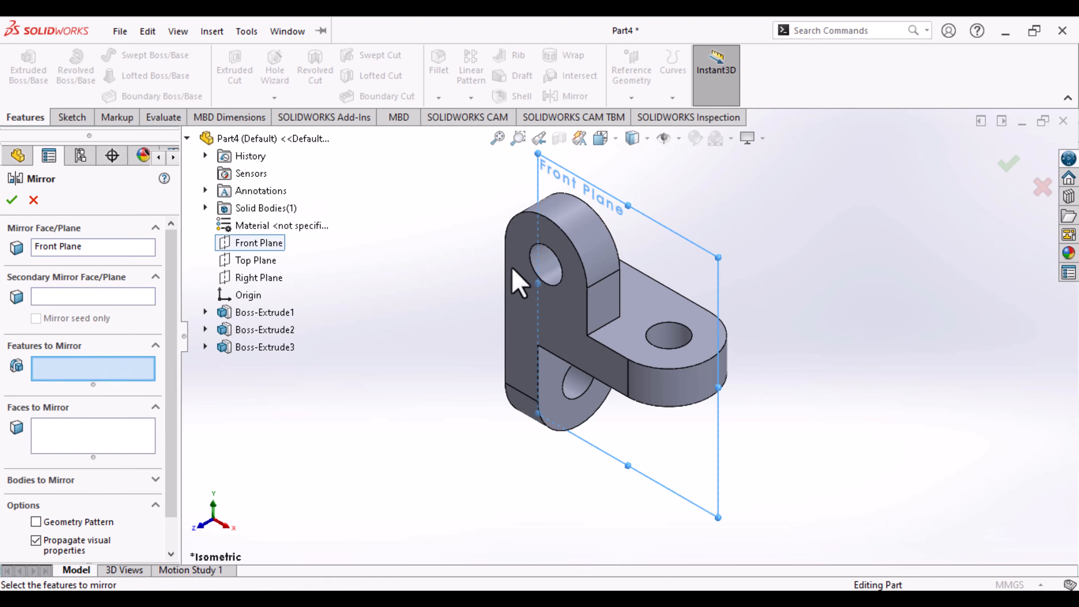
pyautogui.click(601, 252)
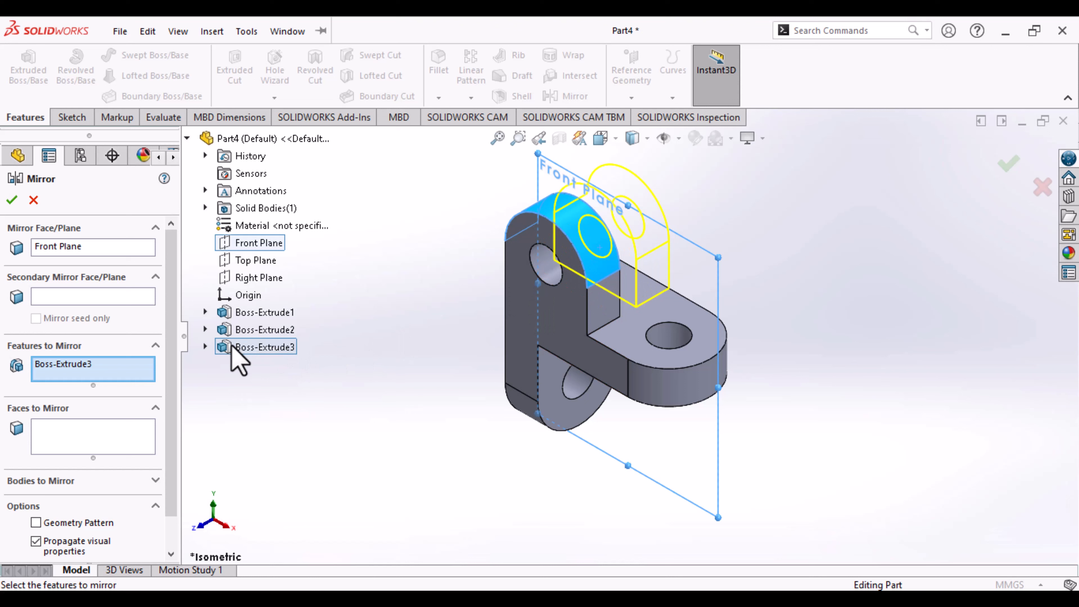
pyautogui.rightClick(274, 394)
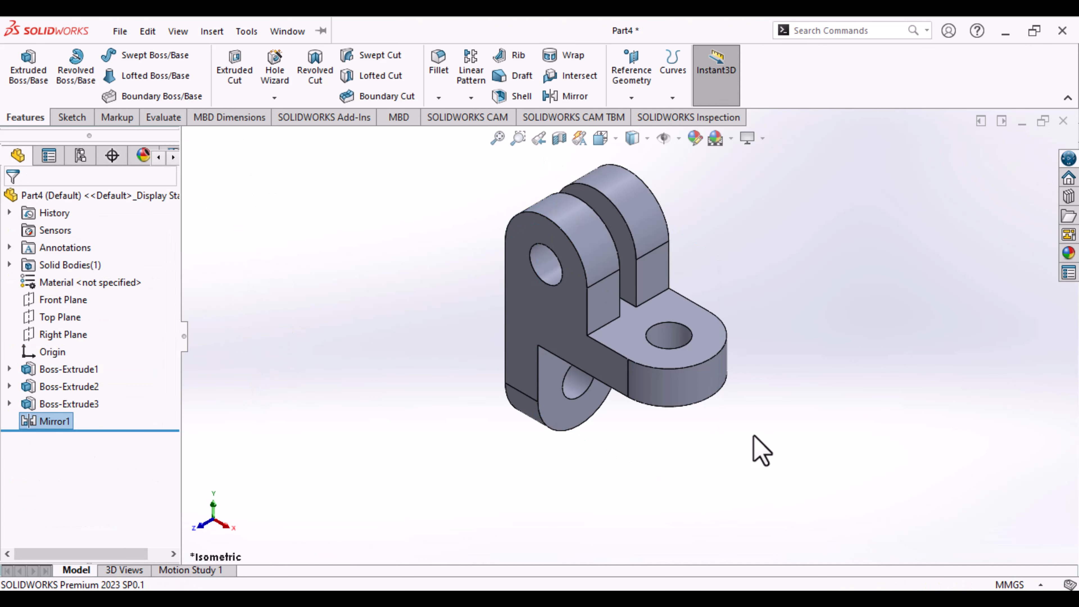
# - Inspect the bracket with its mirrored upright lugs from several sides and in close-up from the isometric view
pyautogui.moveTo(751, 430); pyautogui.dragTo(830, 284, button='middle')
pyautogui.moveTo(837, 442); pyautogui.dragTo(839, 163, button='middle')
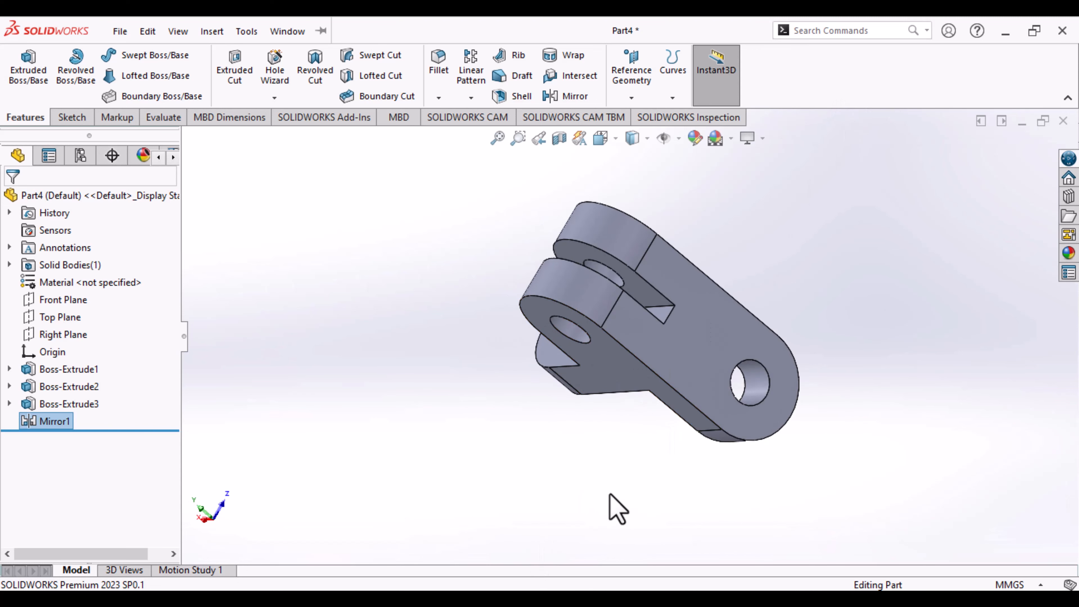
pyautogui.moveTo(624, 497); pyautogui.dragTo(663, 374, button='middle')
pyautogui.click(469, 523)
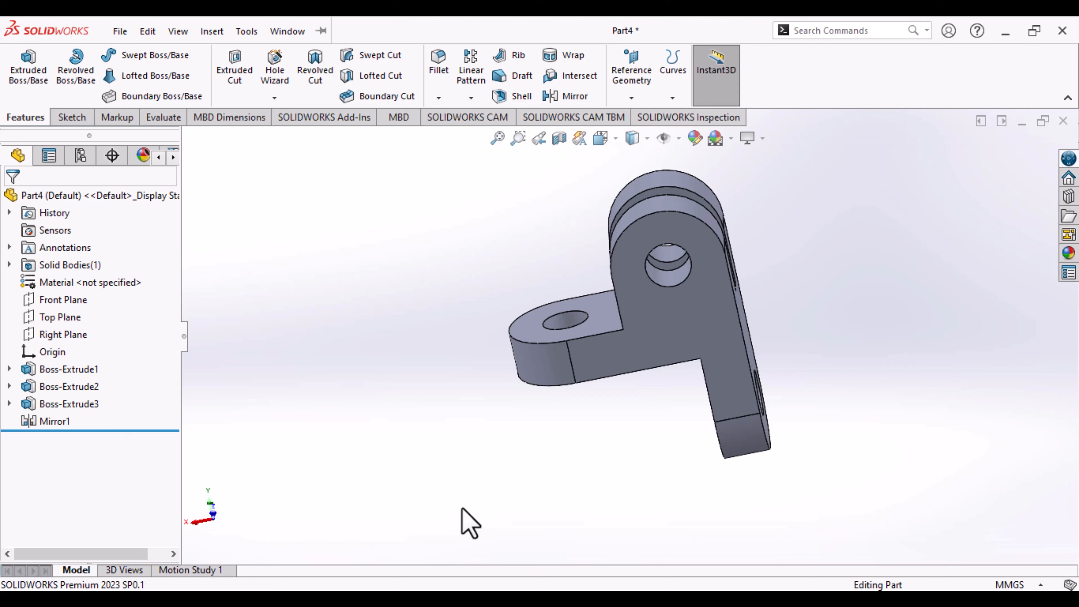
pyautogui.hotkey('ctrl', '7')
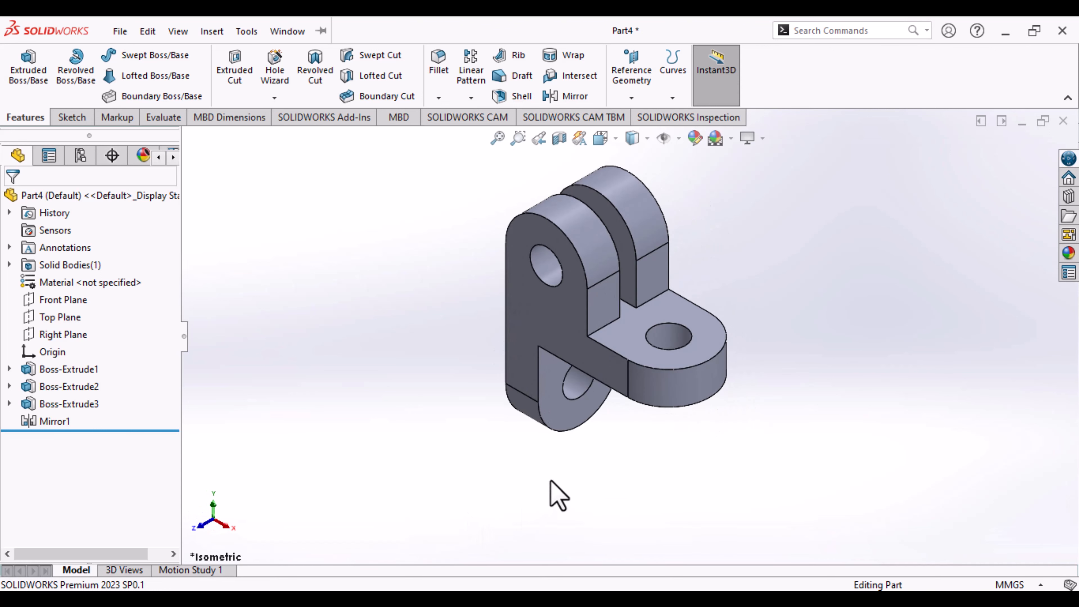
pyautogui.keyDown('shift'); pyautogui.moveTo(554, 494); pyautogui.dragTo(624, 425, button='middle'); pyautogui.keyUp('shift')
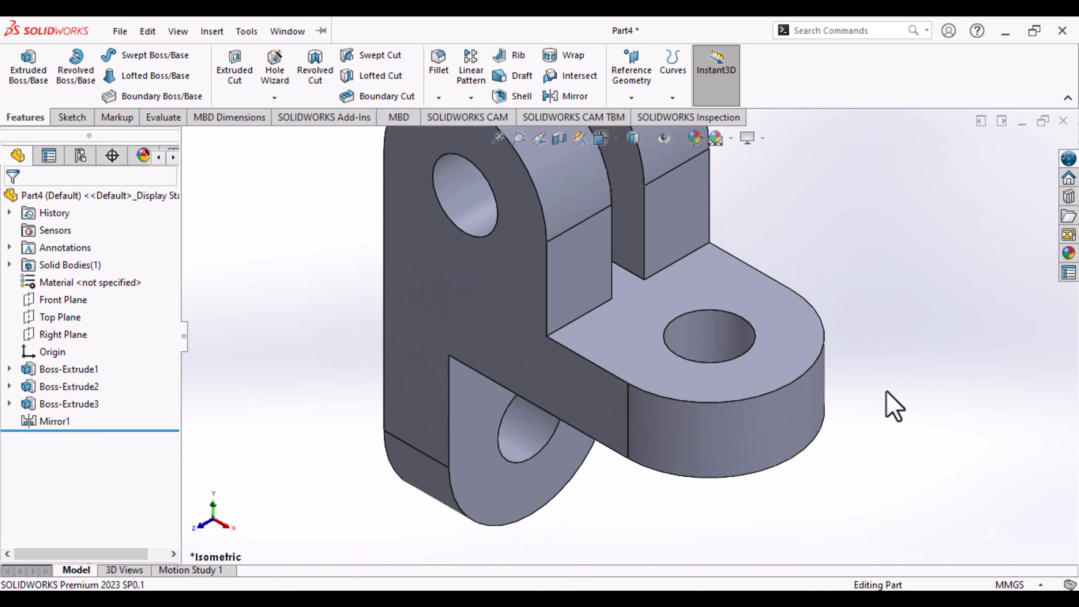